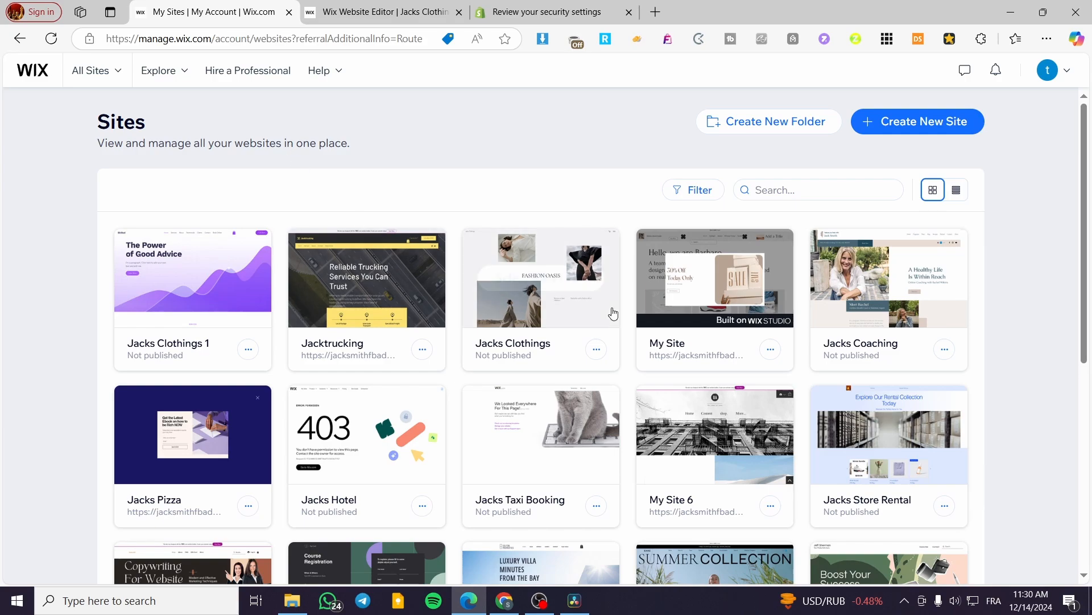
{"action": "mouse_move", "coordinate": [726, 293]}
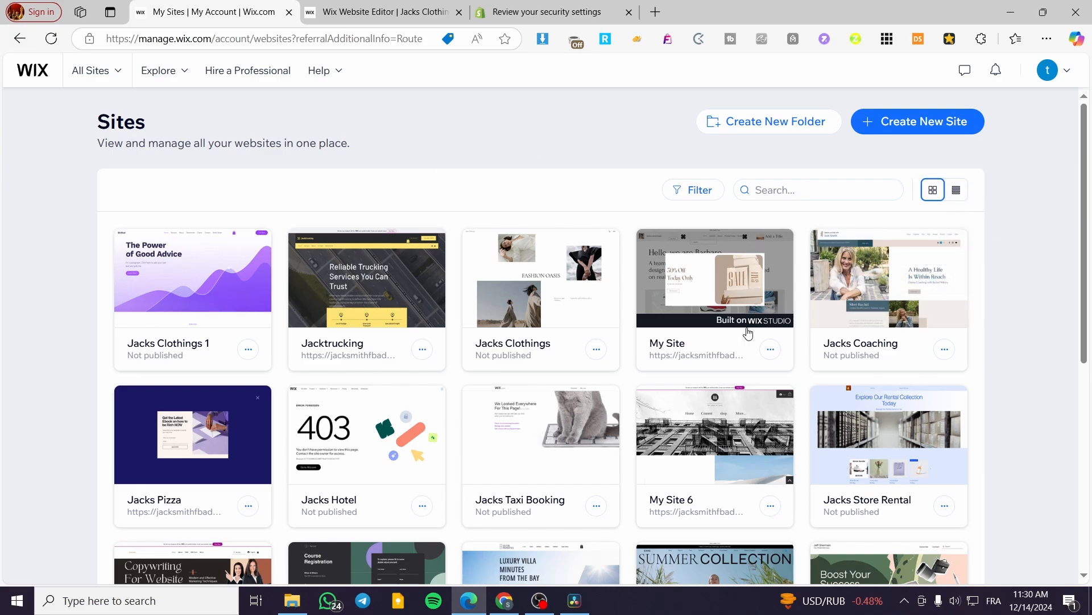
{"action": "left_click", "coordinate": [940, 129]}
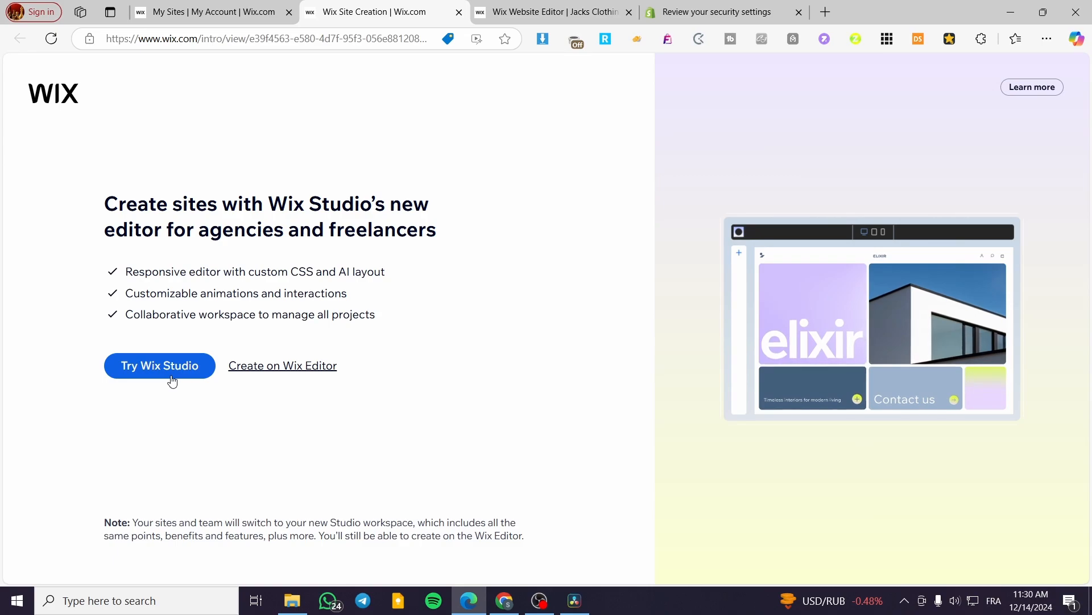
{"action": "left_click", "coordinate": [460, 12]}
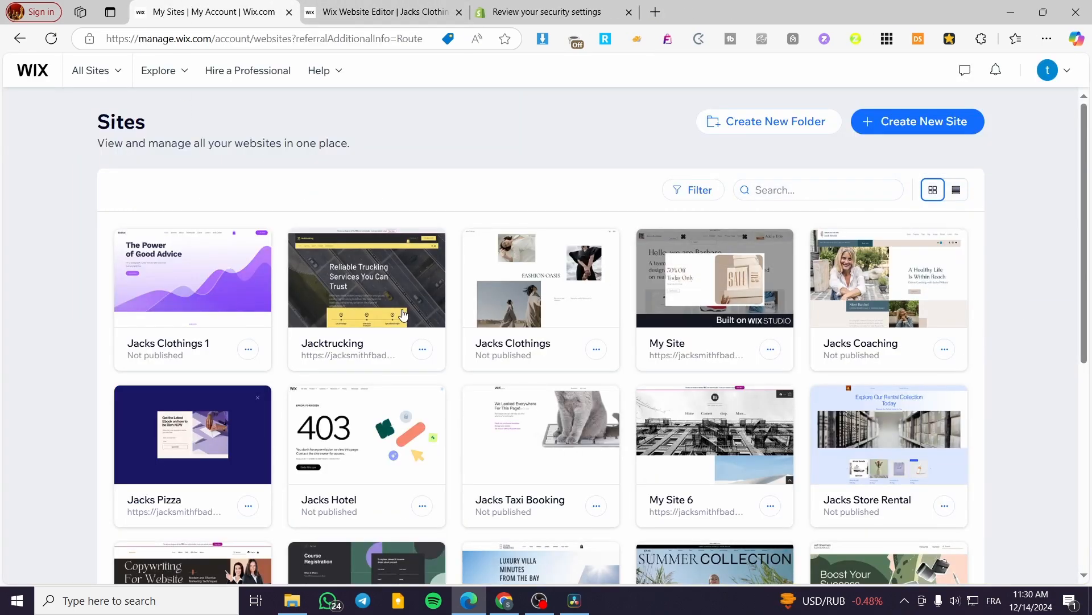
- Open the Jacks Clothings 1 site, dismiss the Wix Studio promotion, and start designing the site in the editor
{"action": "mouse_move", "coordinate": [218, 277]}
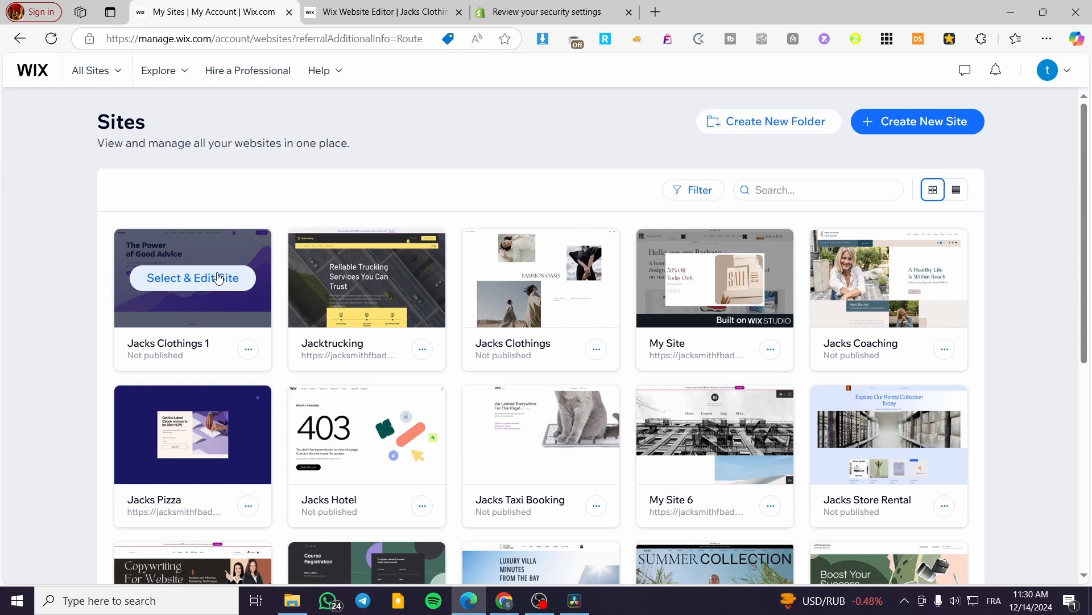
{"action": "left_click", "coordinate": [170, 284]}
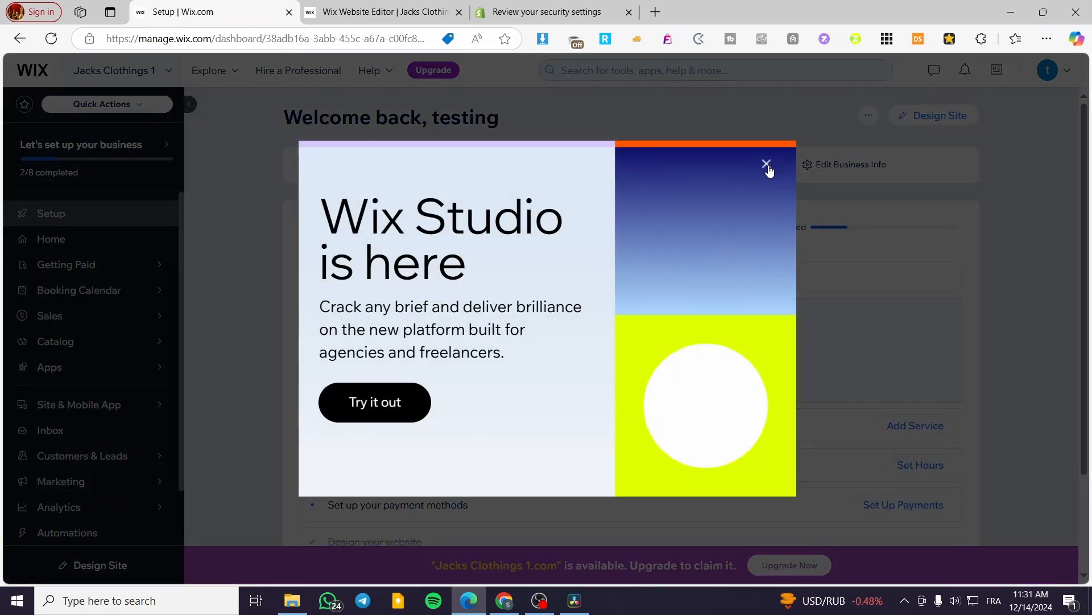
{"action": "left_click", "coordinate": [766, 162]}
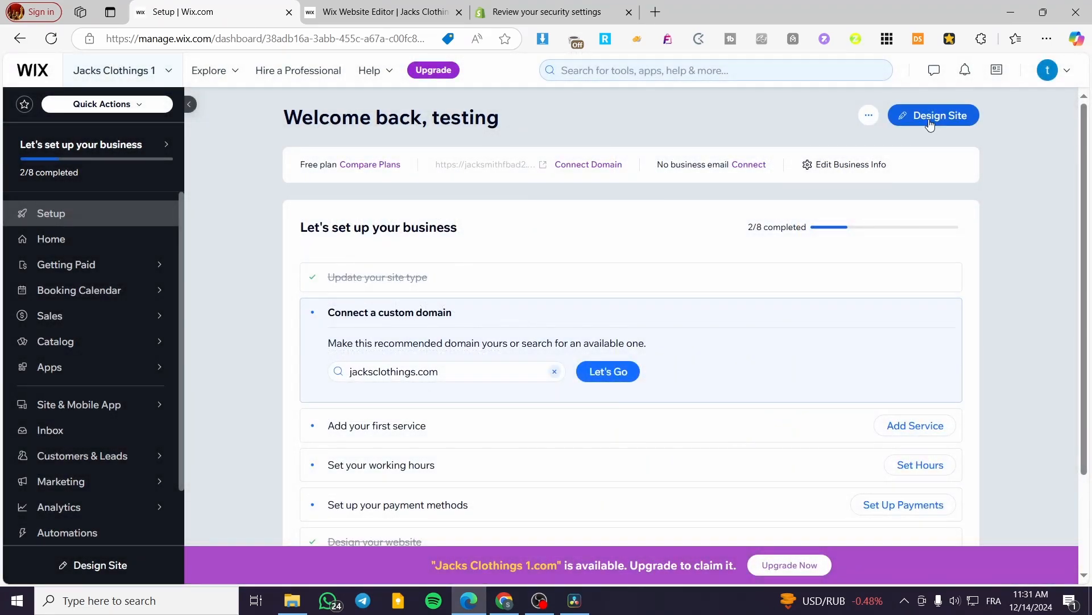
{"action": "left_click", "coordinate": [928, 119]}
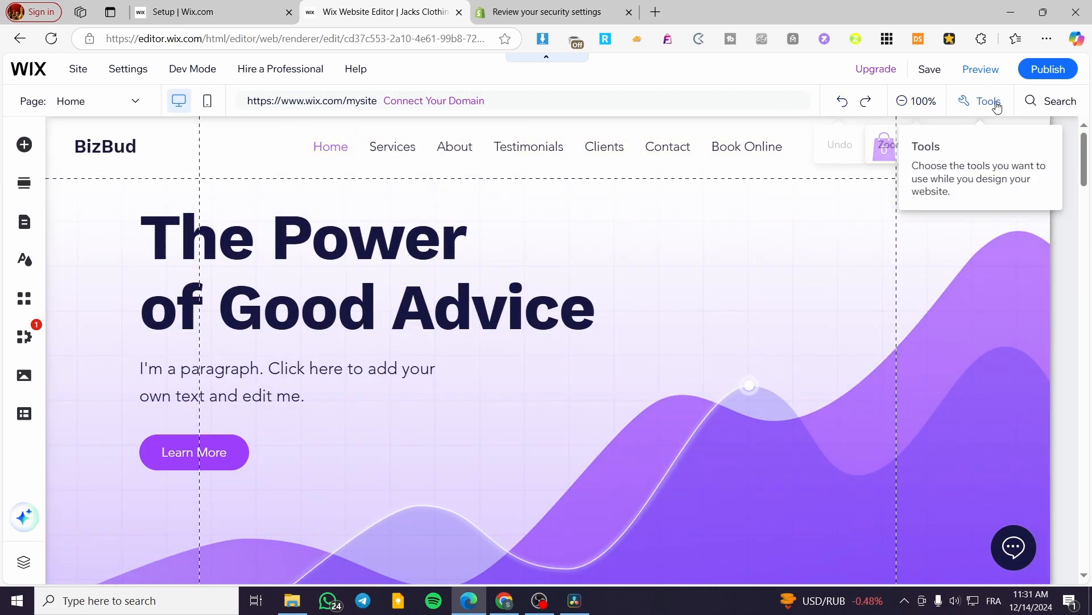
- Compare the Home page's mobile layout with its desktop layout
{"action": "left_click", "coordinate": [208, 102]}
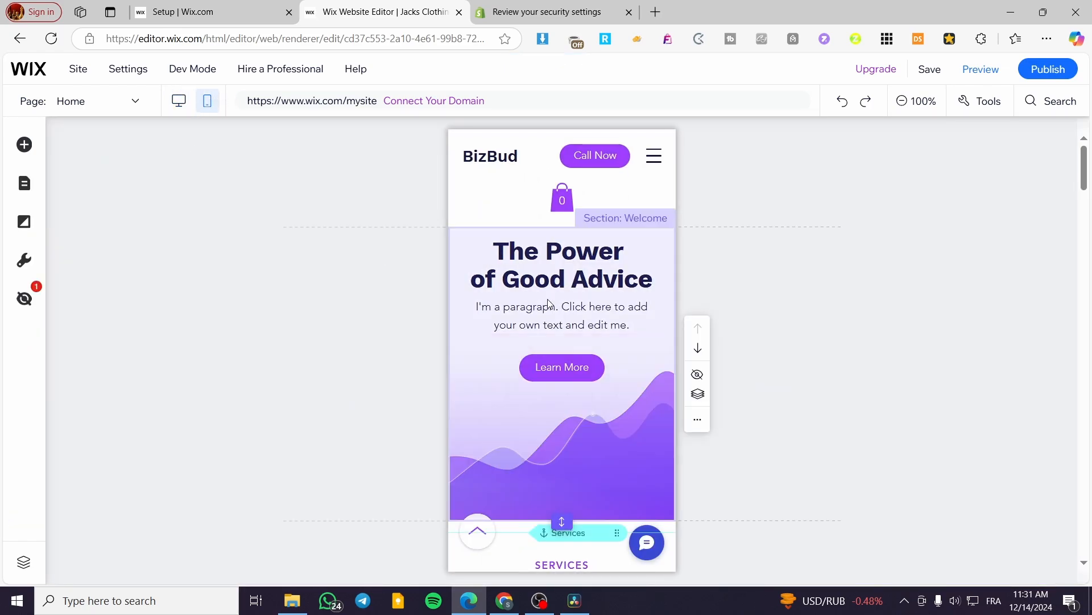
{"action": "scroll", "coordinate": [610, 236], "scroll_direction": "down", "scroll_amount": 6}
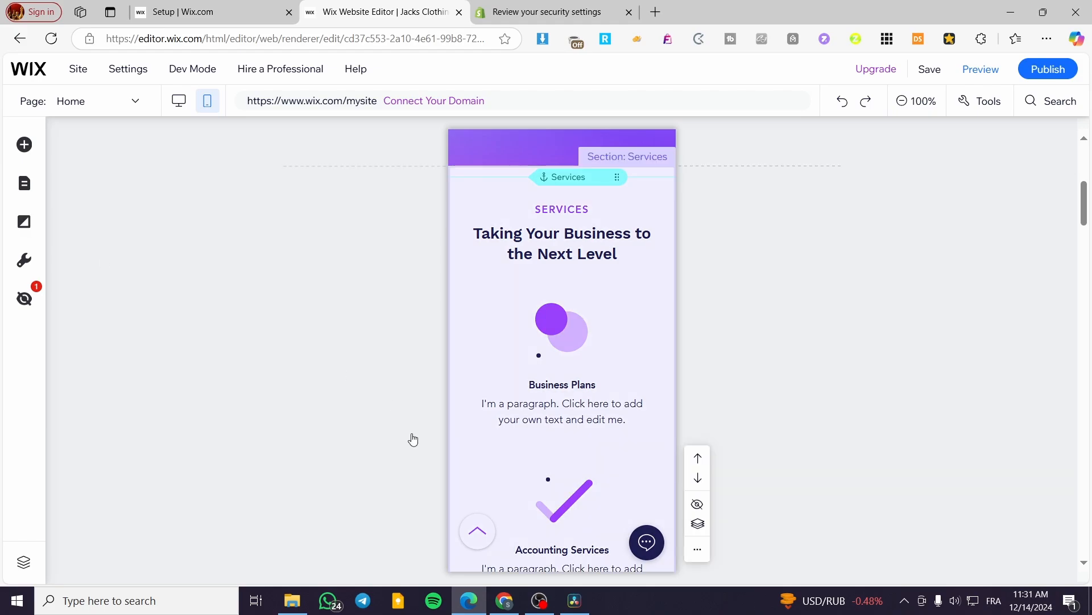
{"action": "scroll", "coordinate": [615, 419], "scroll_direction": "down", "scroll_amount": 6}
{"action": "scroll", "coordinate": [614, 416], "scroll_direction": "down", "scroll_amount": 8}
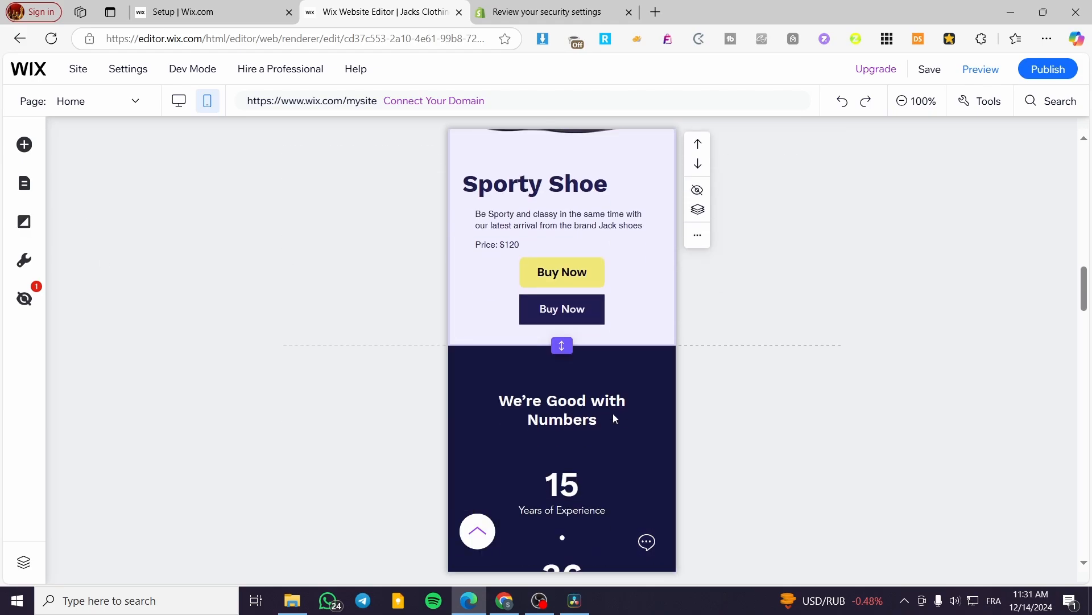
{"action": "scroll", "coordinate": [614, 413], "scroll_direction": "up", "scroll_amount": 8}
{"action": "scroll", "coordinate": [617, 426], "scroll_direction": "up", "scroll_amount": 10}
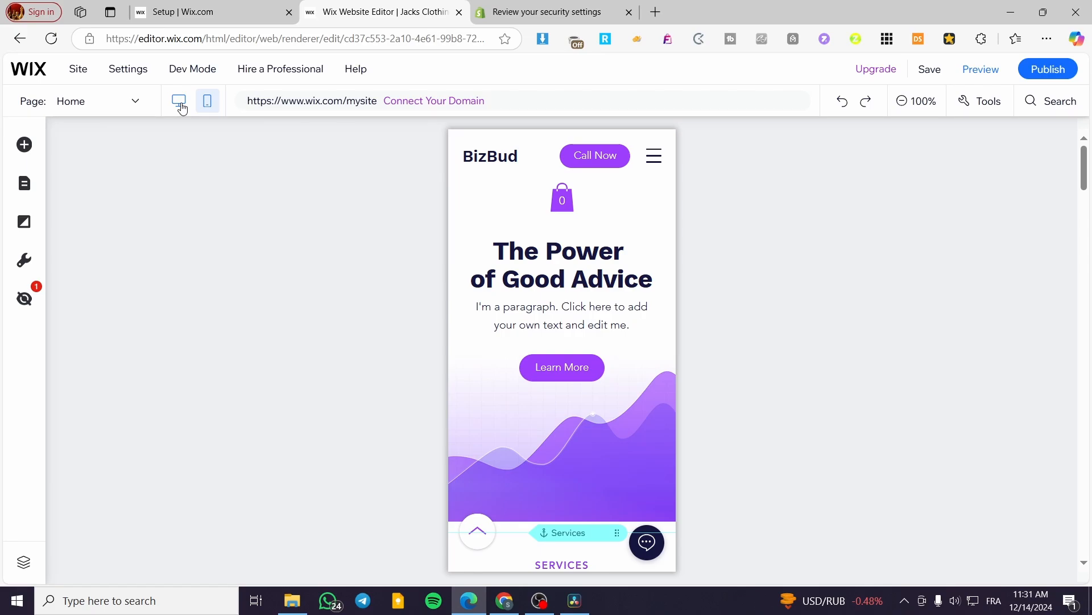
{"action": "left_click", "coordinate": [180, 104]}
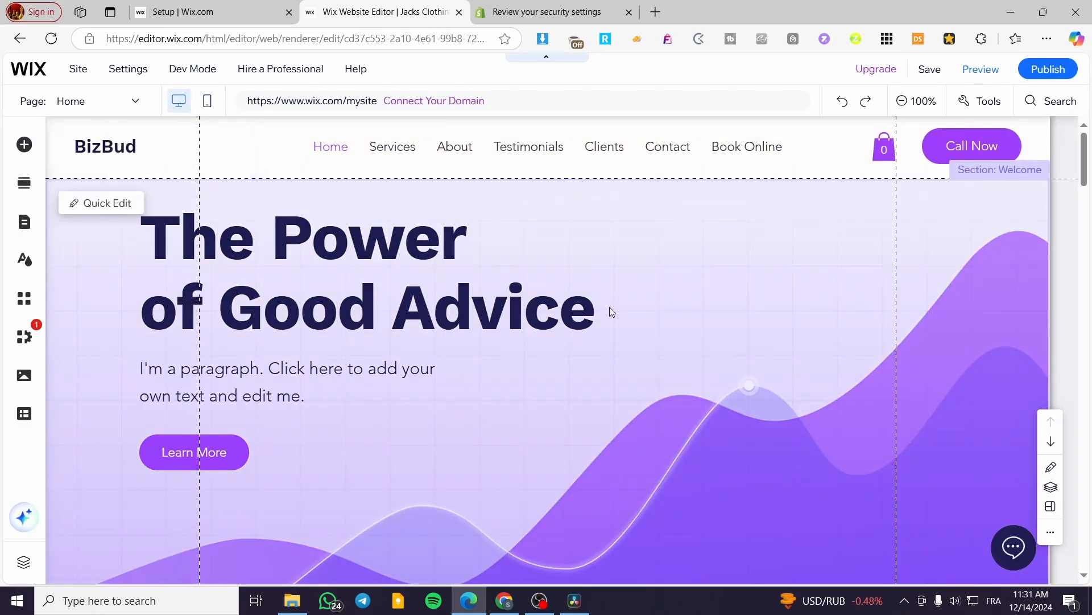
{"action": "scroll", "coordinate": [610, 307], "scroll_direction": "down", "scroll_amount": 3}
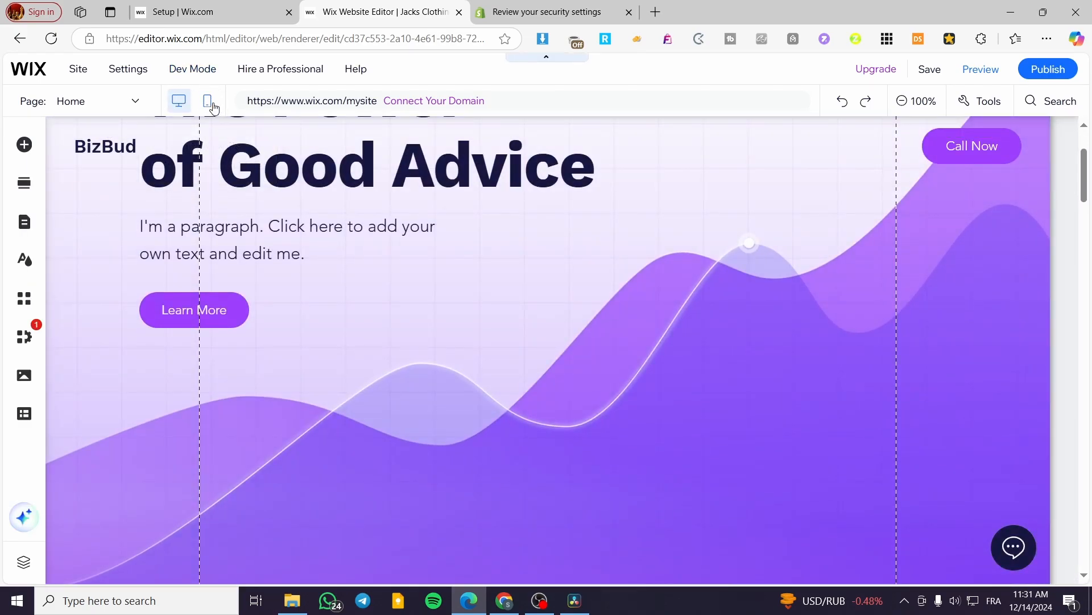
- Switch the editor to mobile view and examine the Home page's sections from the welcome section through Clients
{"action": "left_click", "coordinate": [211, 104]}
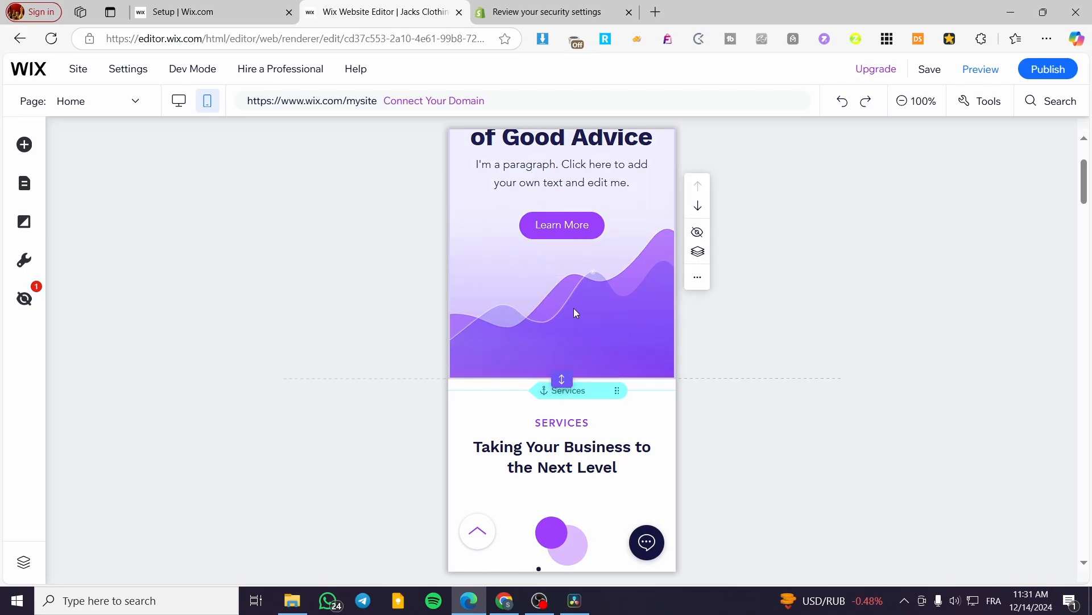
{"action": "scroll", "coordinate": [599, 334], "scroll_direction": "down", "scroll_amount": 4}
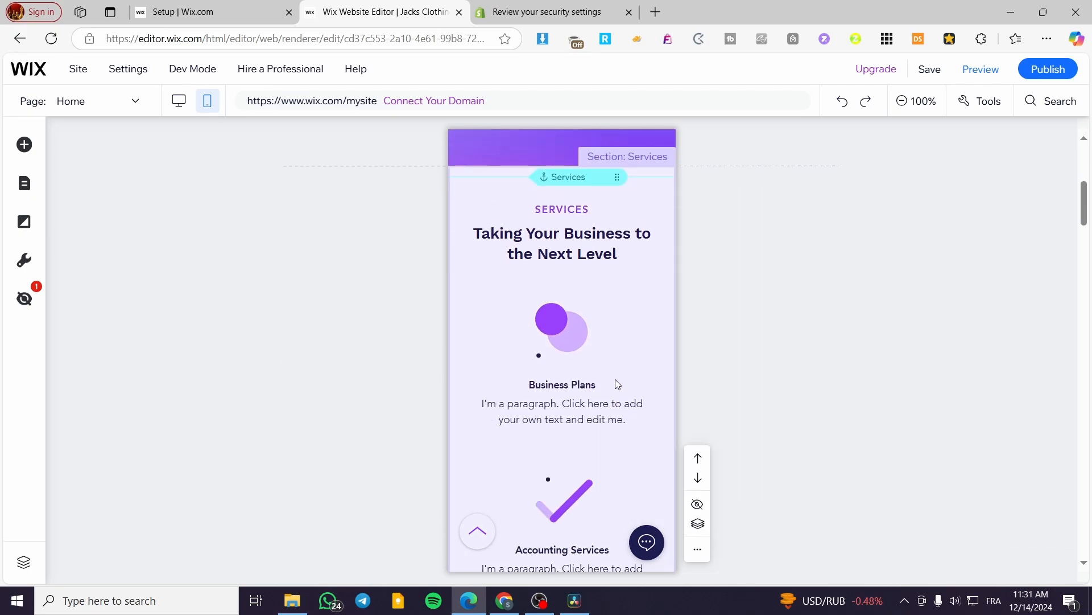
{"action": "scroll", "coordinate": [608, 376], "scroll_direction": "down", "scroll_amount": 8}
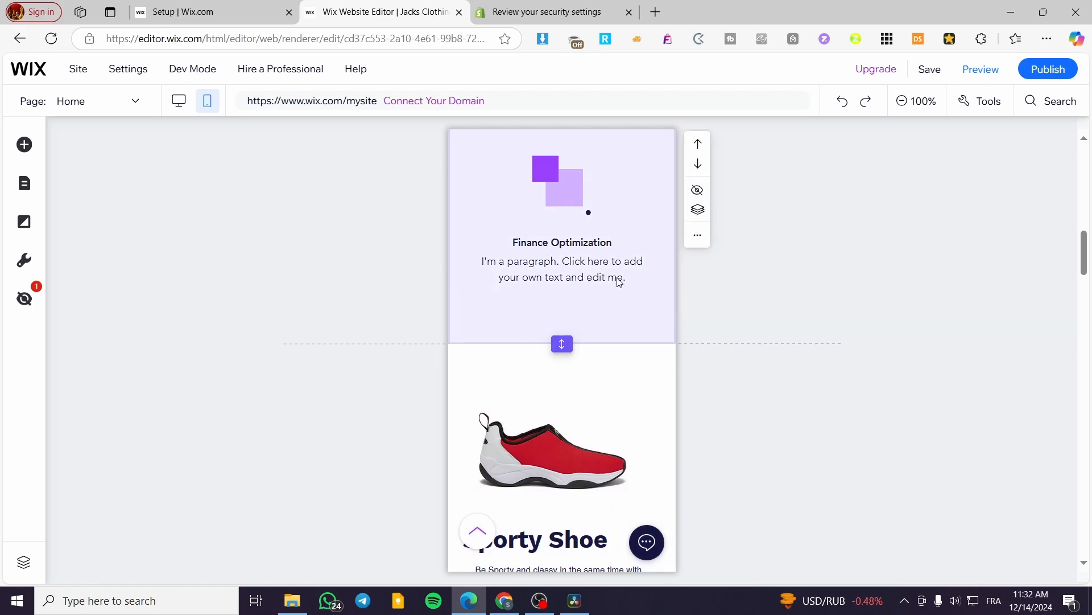
{"action": "scroll", "coordinate": [620, 279], "scroll_direction": "down", "scroll_amount": 11}
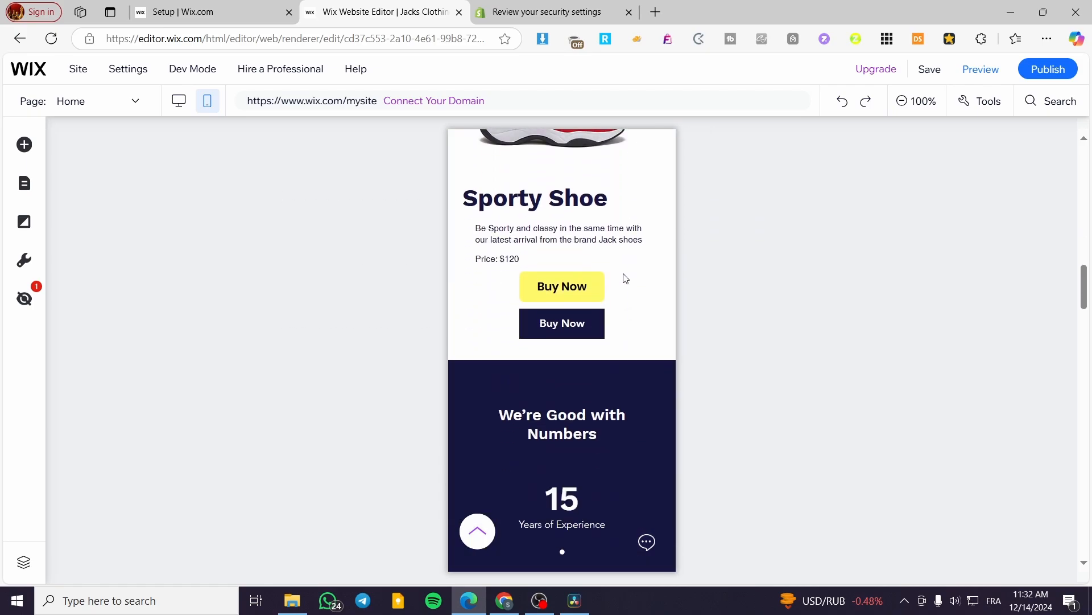
{"action": "scroll", "coordinate": [576, 329], "scroll_direction": "down", "scroll_amount": 4}
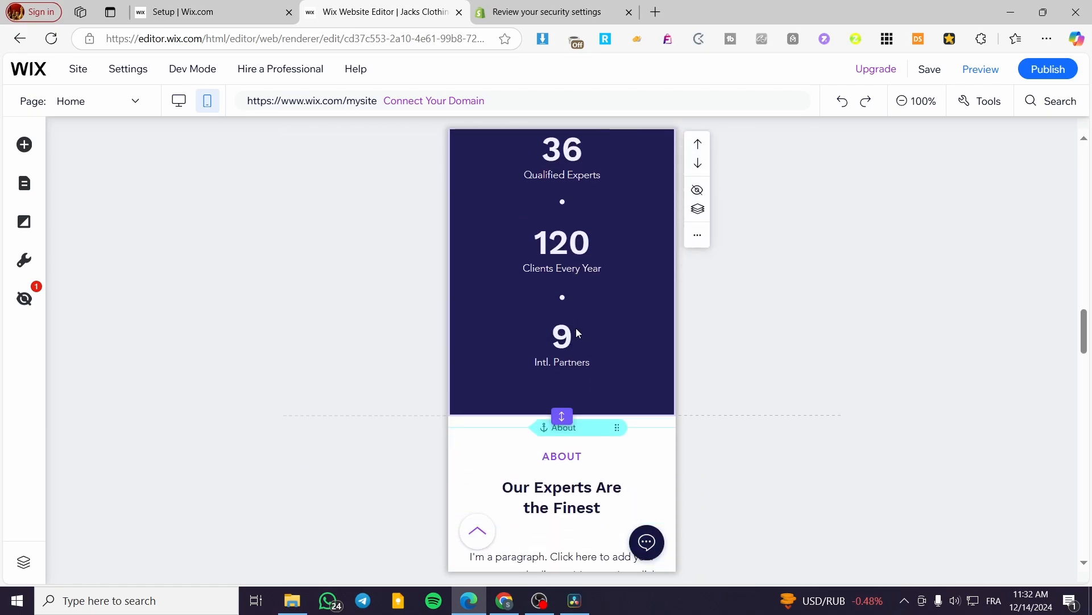
{"action": "scroll", "coordinate": [586, 315], "scroll_direction": "down", "scroll_amount": 5}
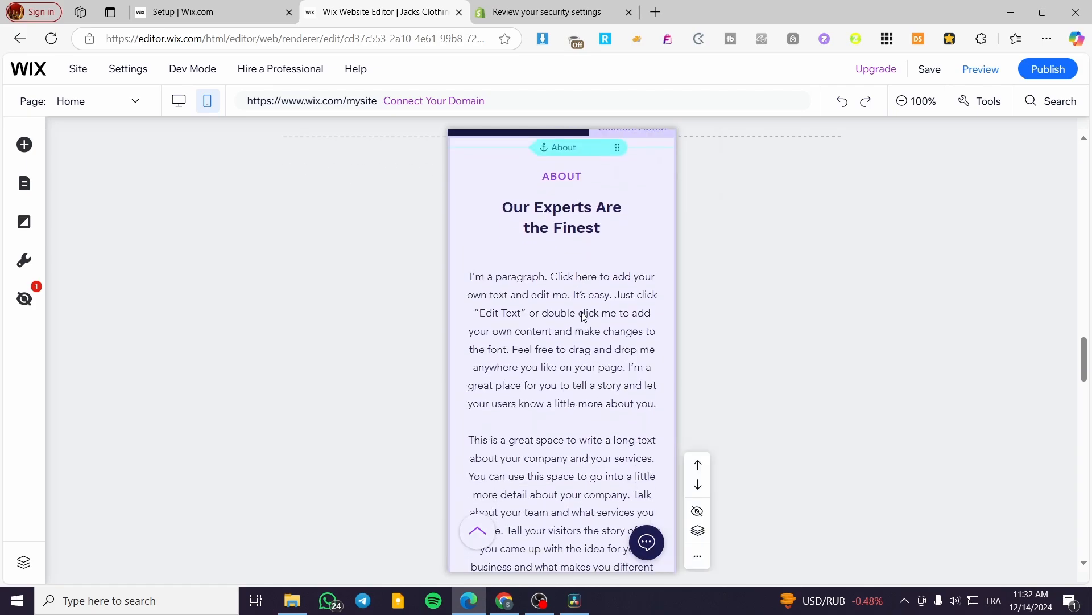
{"action": "scroll", "coordinate": [587, 311], "scroll_direction": "down", "scroll_amount": 4}
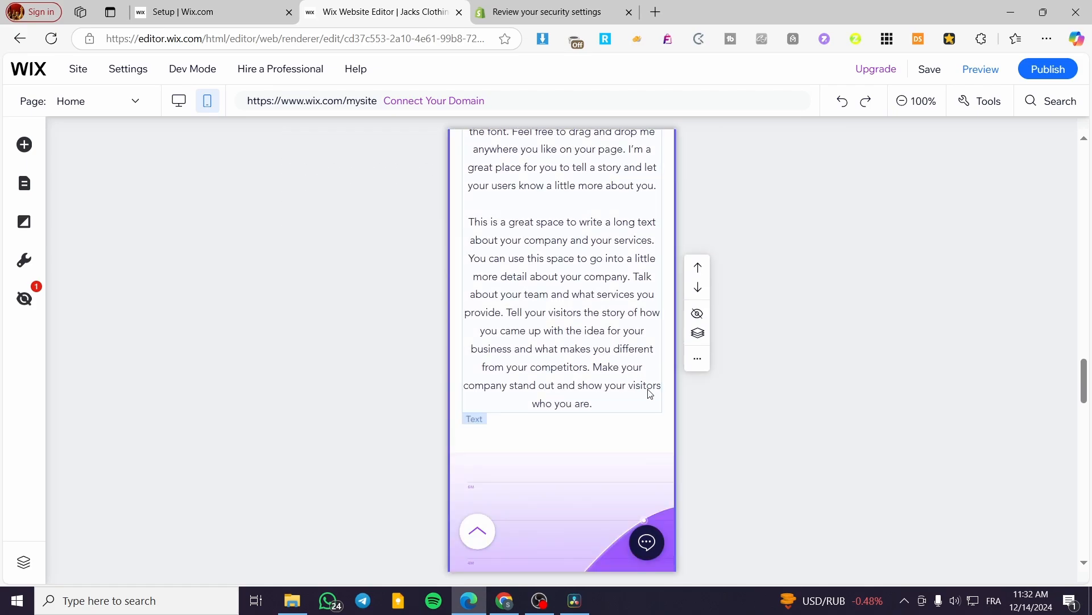
{"action": "scroll", "coordinate": [648, 397], "scroll_direction": "down", "scroll_amount": 6}
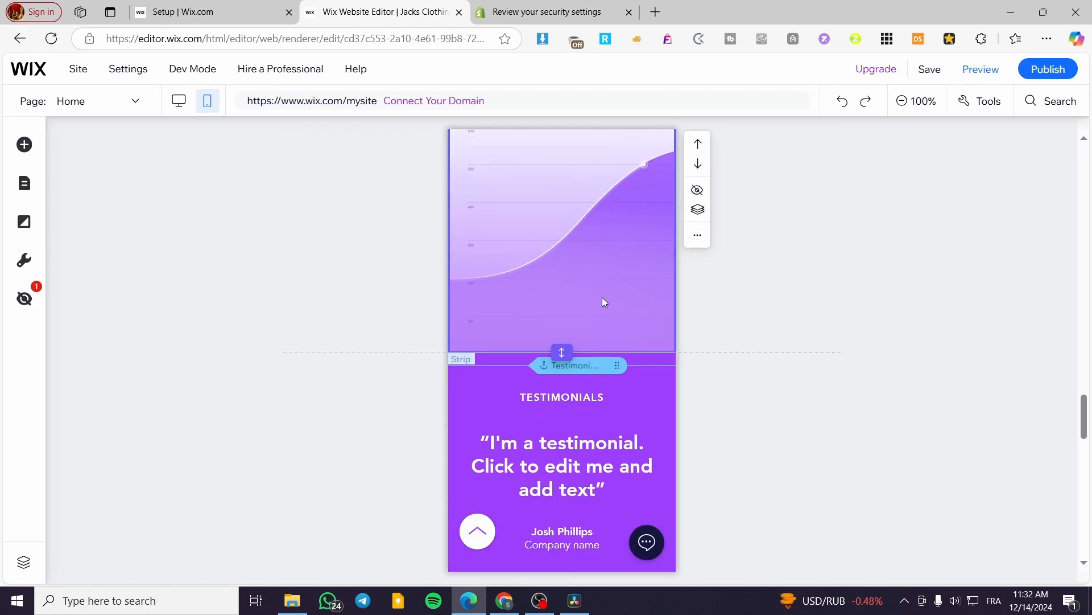
{"action": "scroll", "coordinate": [604, 301], "scroll_direction": "down", "scroll_amount": 7}
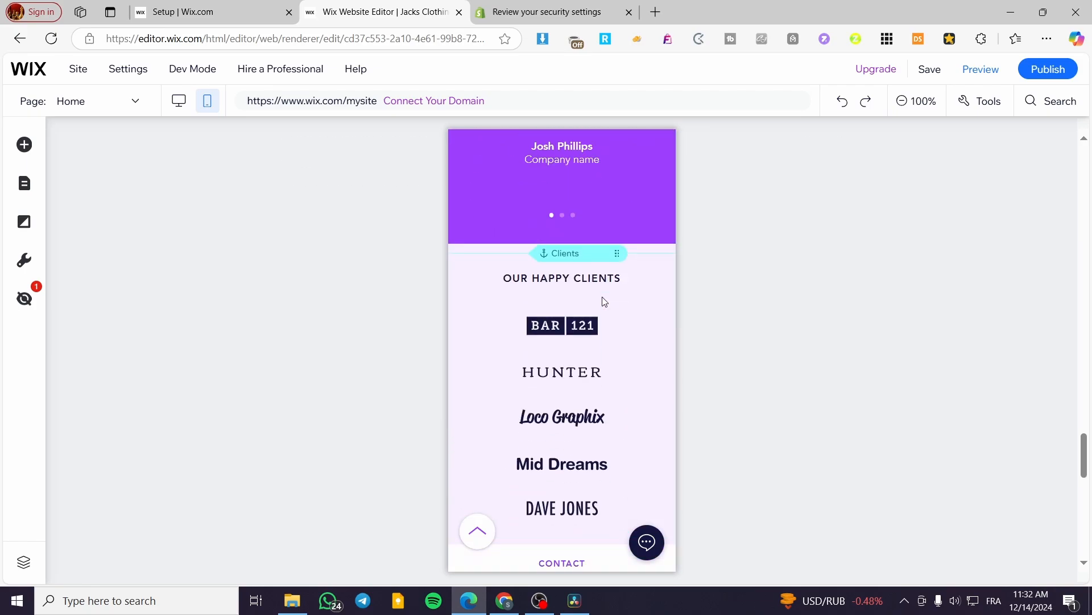
- Examine the elements that can be added to the mobile site: text, images, buttons, decorative items, boxes, social and embed code
{"action": "left_click", "coordinate": [23, 145]}
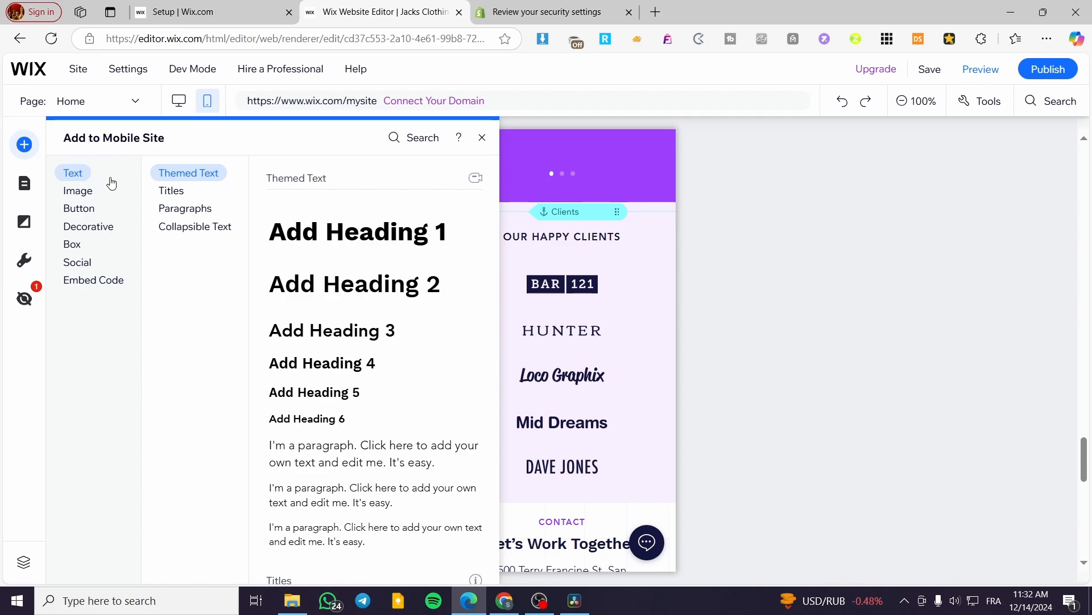
{"action": "left_click", "coordinate": [61, 190]}
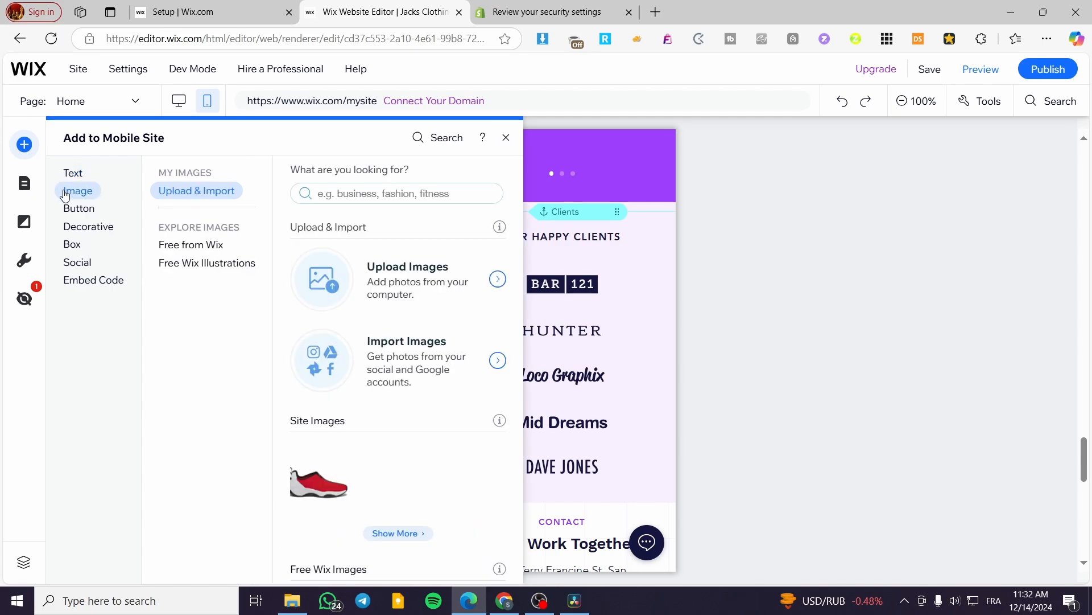
{"action": "left_click", "coordinate": [72, 208]}
{"action": "left_click", "coordinate": [73, 173]}
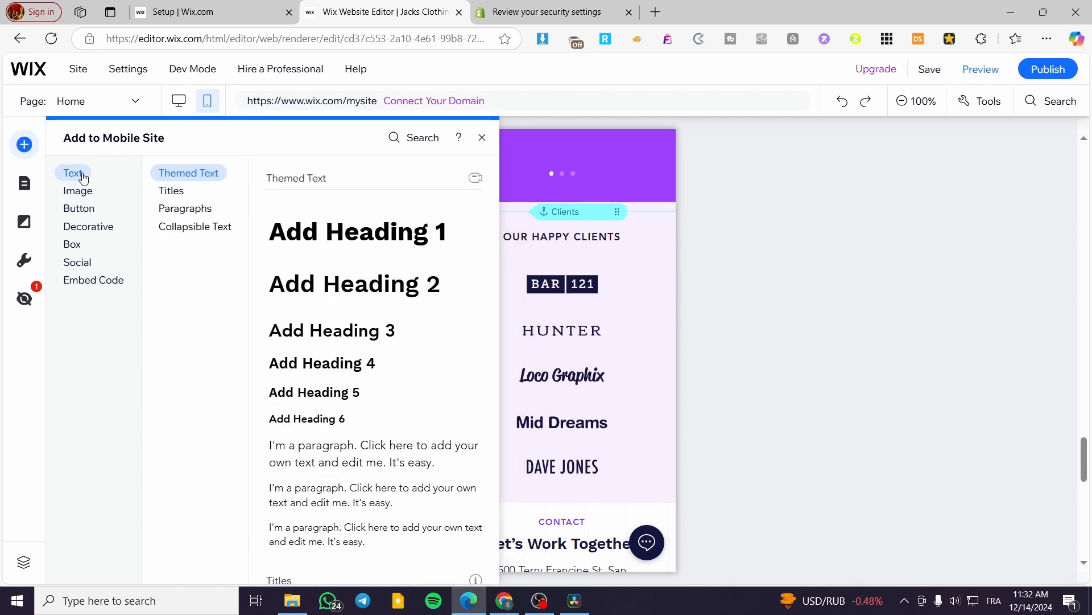
{"action": "left_click", "coordinate": [85, 209]}
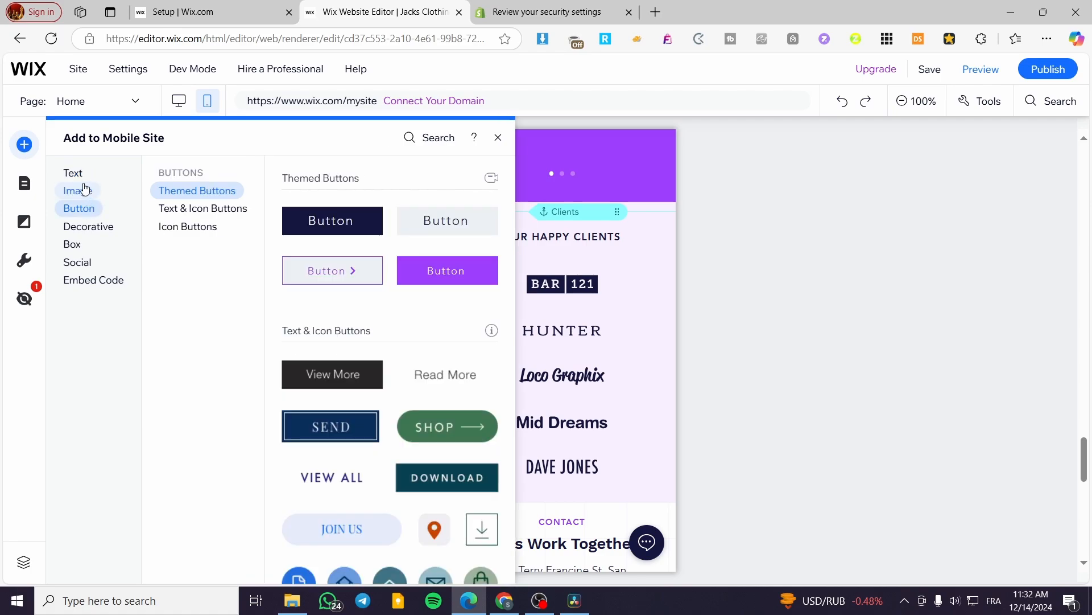
{"action": "left_click", "coordinate": [74, 175]}
{"action": "left_click", "coordinate": [91, 193]}
{"action": "left_click", "coordinate": [91, 209]}
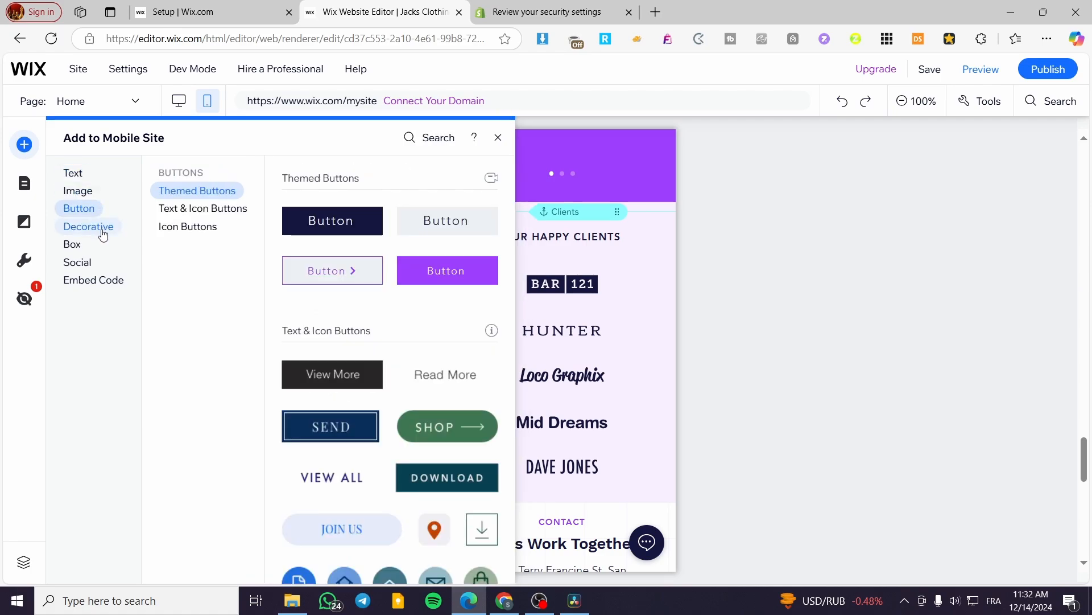
{"action": "left_click", "coordinate": [94, 227]}
{"action": "left_click", "coordinate": [78, 245]}
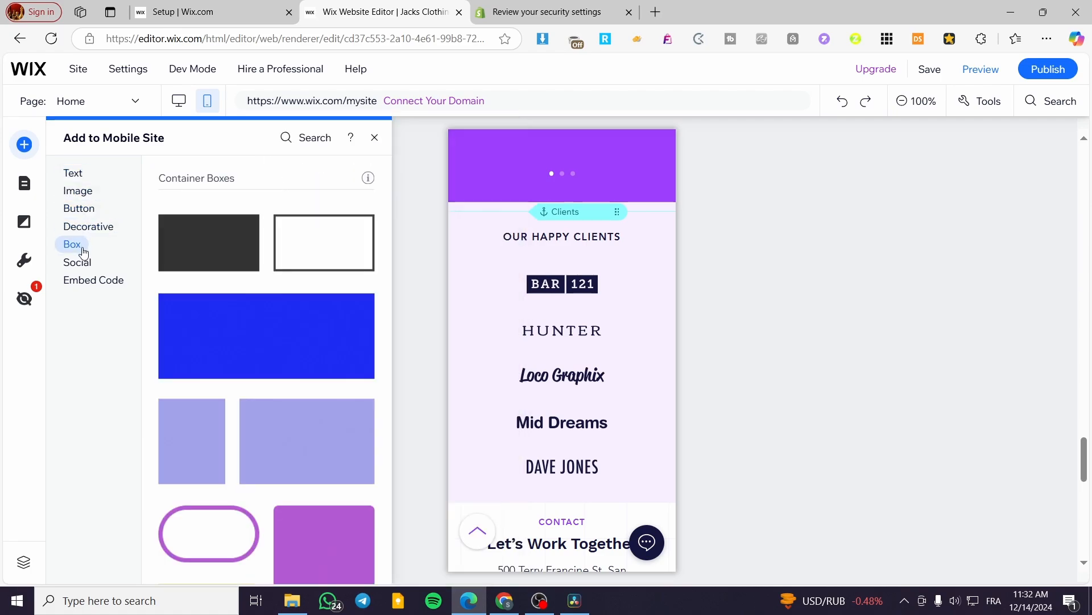
{"action": "left_click", "coordinate": [81, 263]}
{"action": "left_click", "coordinate": [90, 282]}
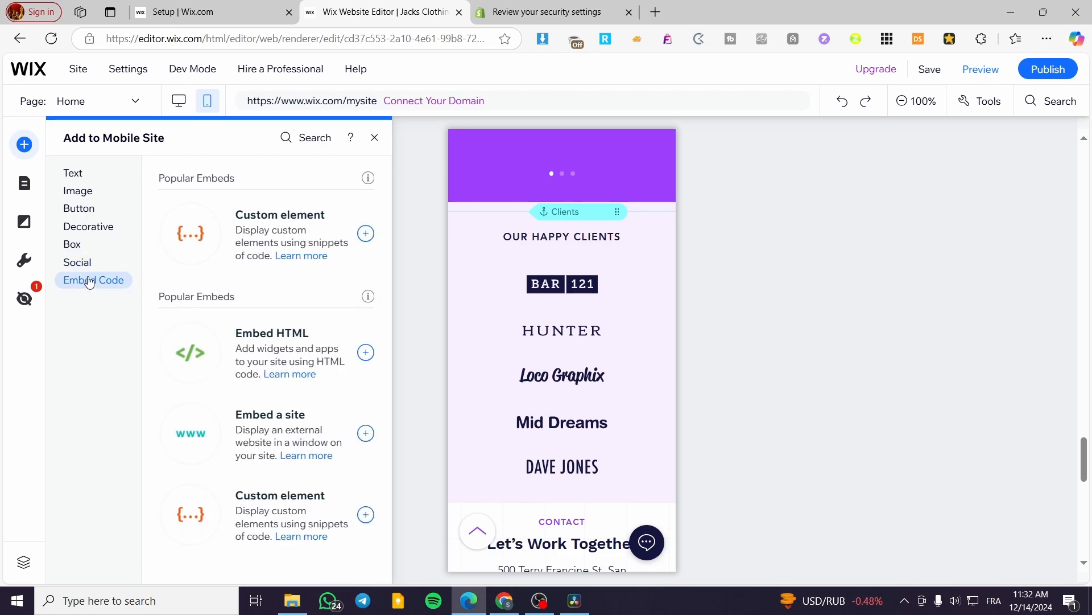
- Review the site's pages and menu and the mobile background options without changing anything
{"action": "left_click", "coordinate": [27, 197]}
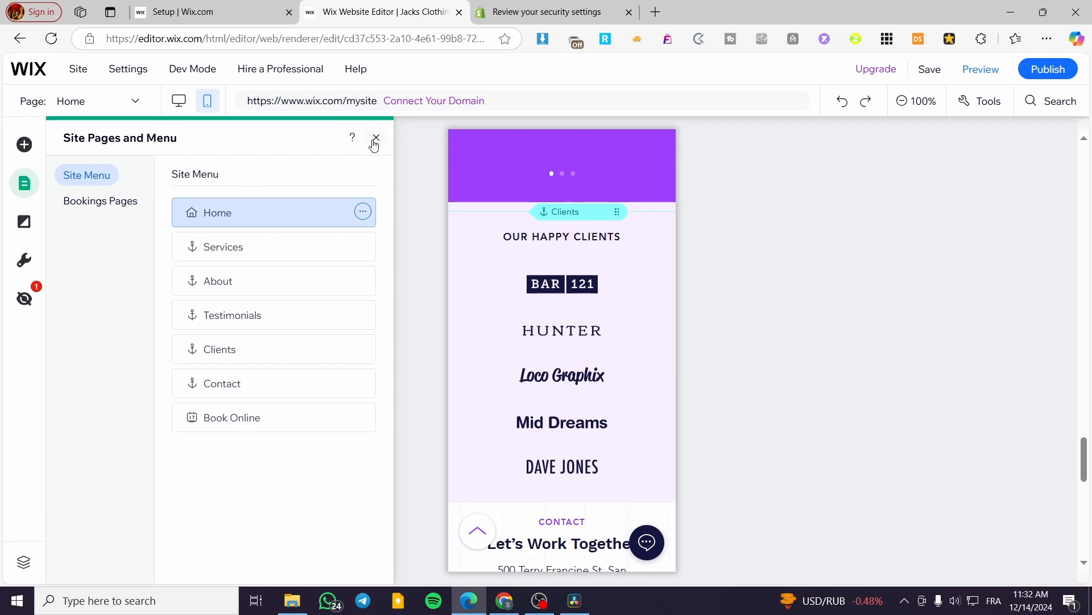
{"action": "left_click", "coordinate": [25, 223]}
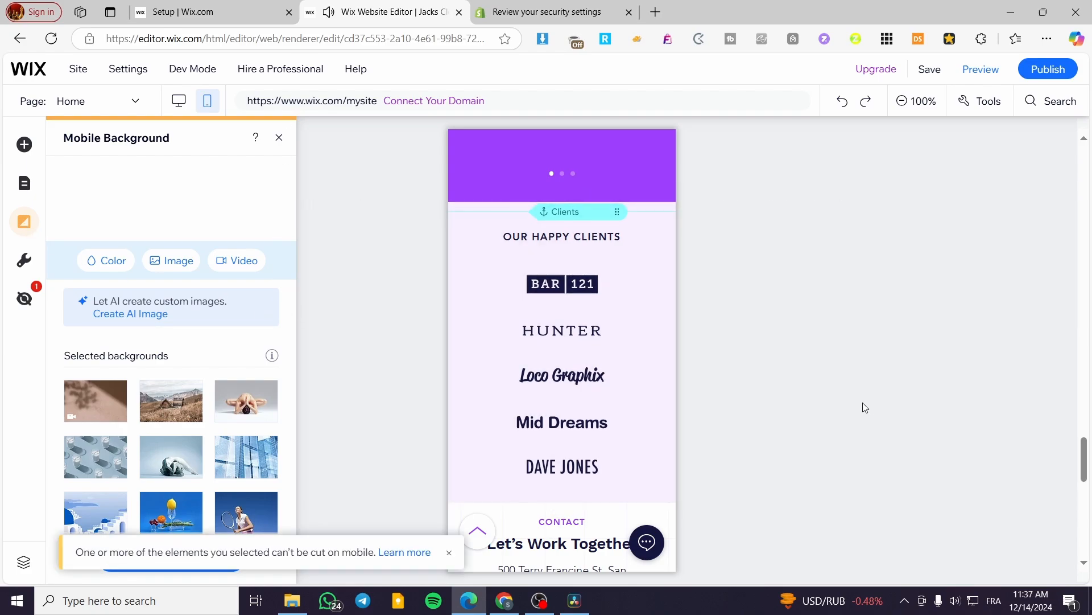
{"action": "left_click", "coordinate": [443, 465]}
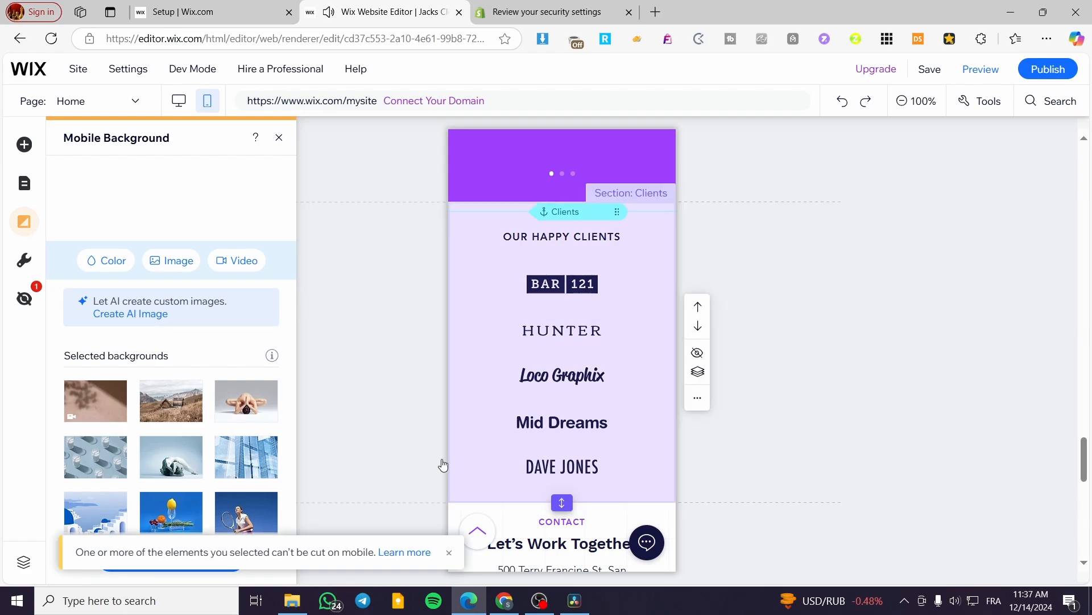
{"action": "scroll", "coordinate": [443, 466], "scroll_direction": "up", "scroll_amount": 10}
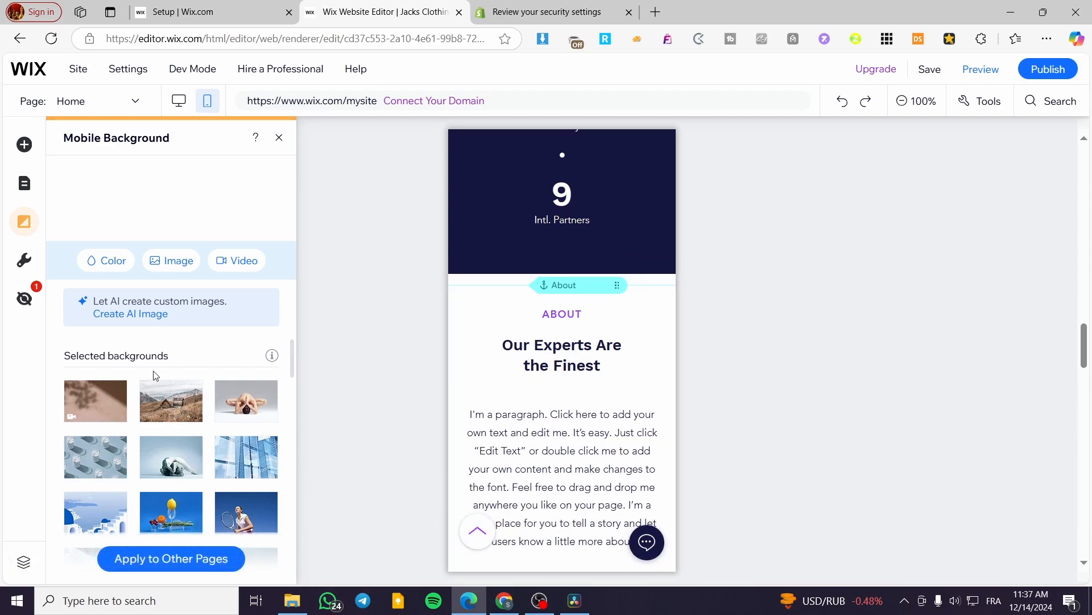
{"action": "left_click", "coordinate": [280, 139]}
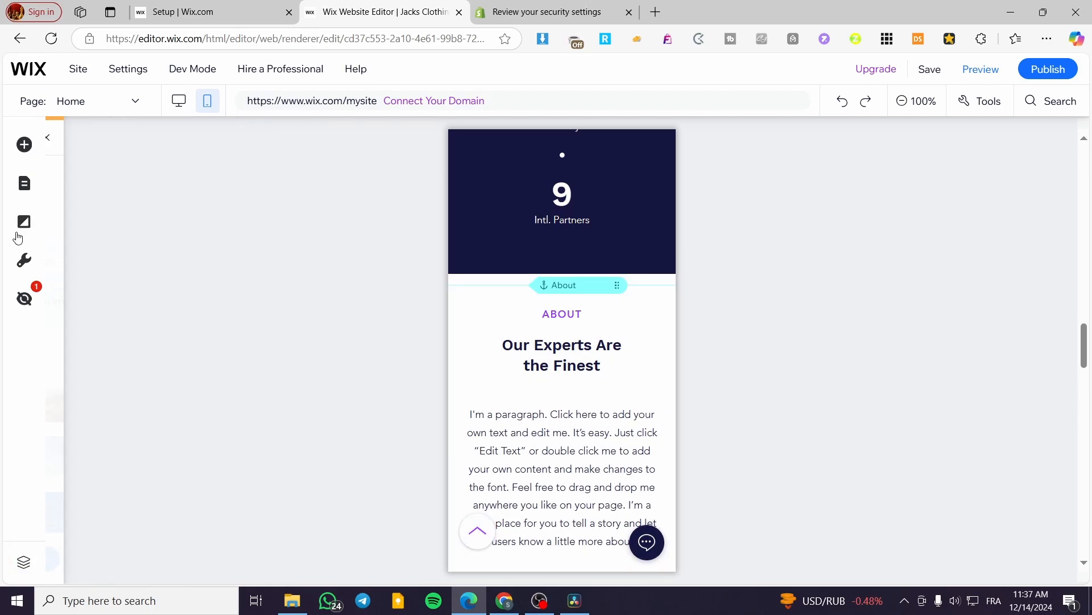
- Review the available mobile tools and the mobile background options without changing anything
{"action": "left_click", "coordinate": [24, 261]}
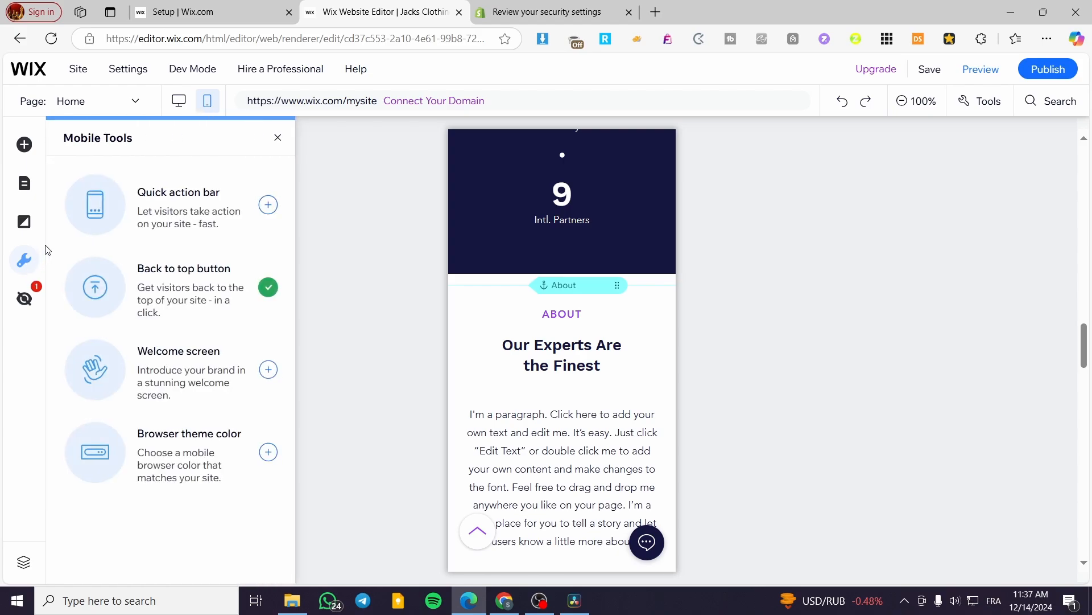
{"action": "left_click", "coordinate": [23, 222]}
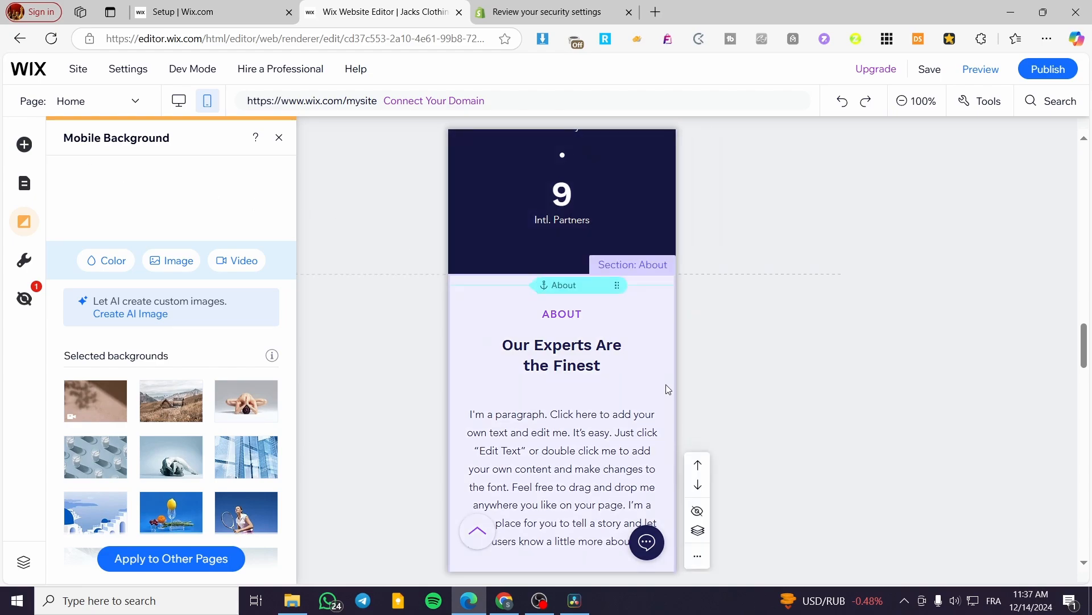
{"action": "scroll", "coordinate": [666, 384], "scroll_direction": "up", "scroll_amount": 10}
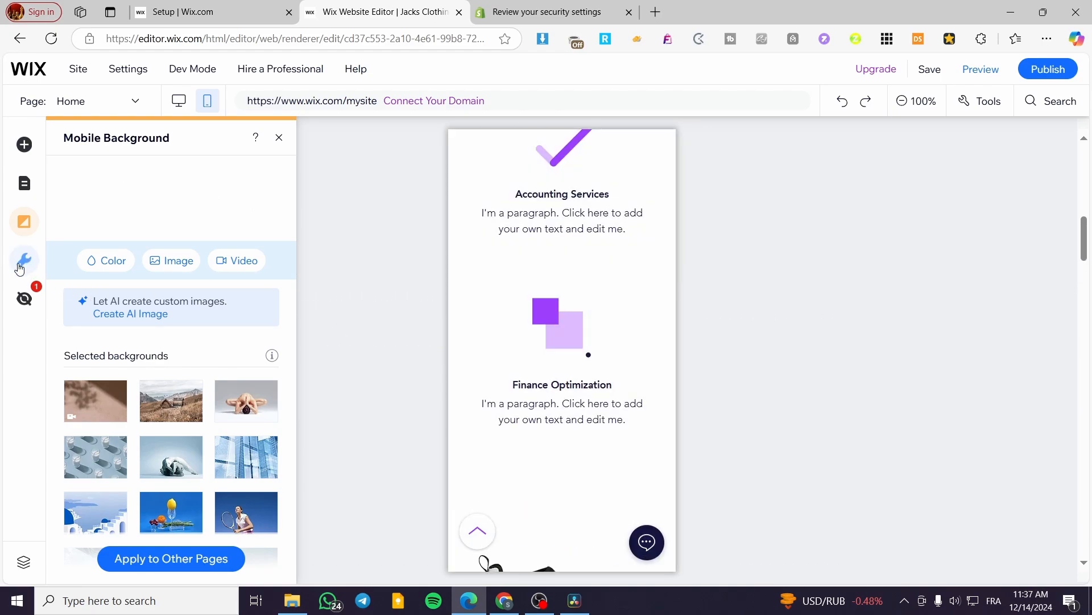
- Add the Quick action bar to the mobile site, check its Phone, Email, Facebook and Chat actions, and remove the bar again
{"action": "left_click", "coordinate": [16, 264]}
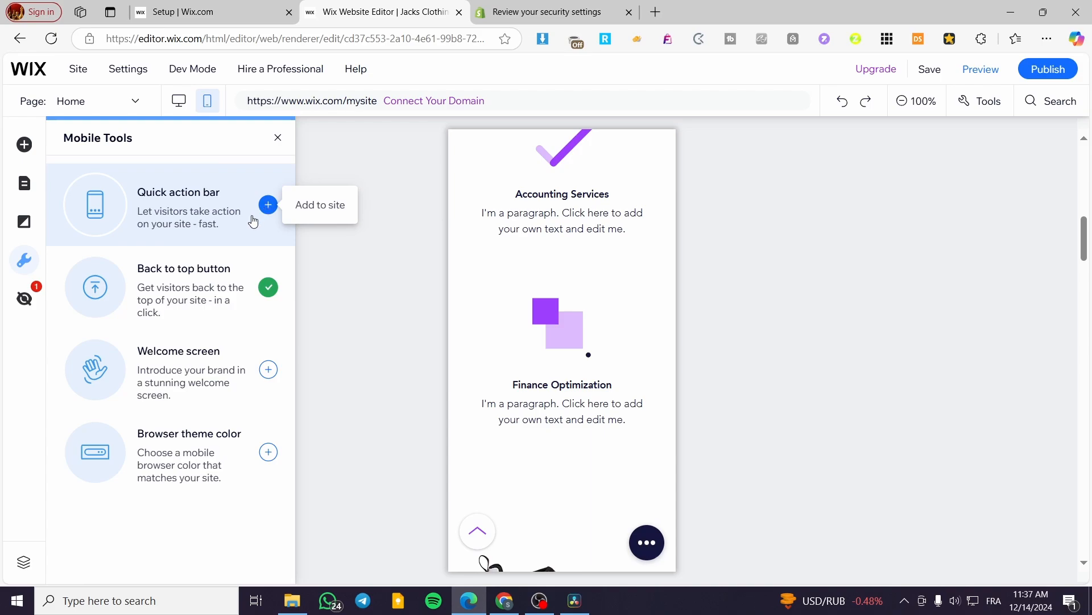
{"action": "left_click", "coordinate": [268, 206]}
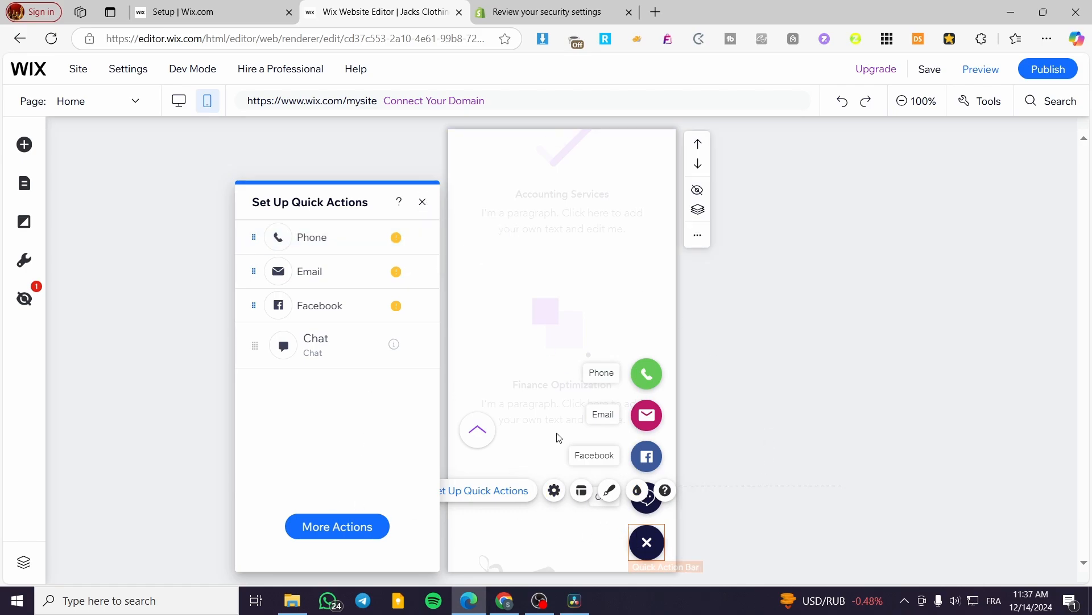
{"action": "left_click", "coordinate": [422, 202]}
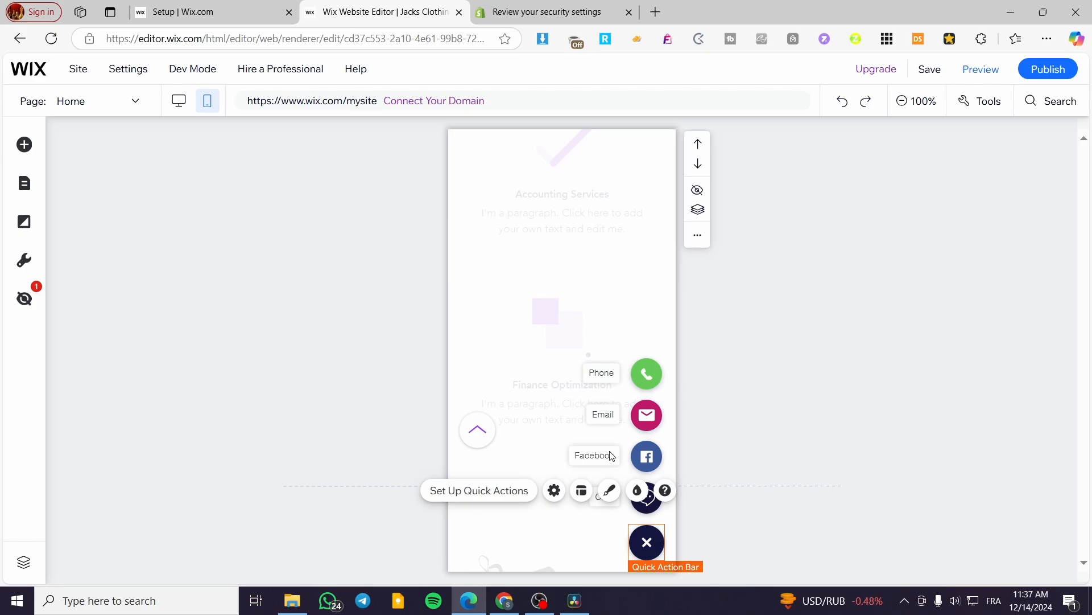
{"action": "left_click", "coordinate": [653, 542]}
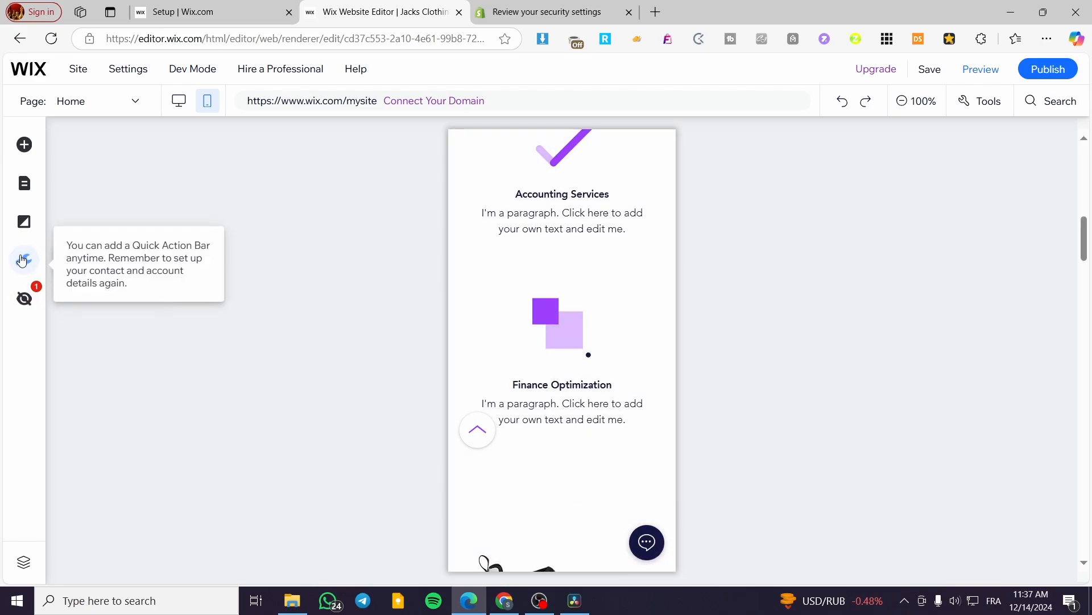
- Review the mobile tools and examine the Back to Top button across the Home page's mobile sections from Services through About
{"action": "left_click", "coordinate": [23, 260]}
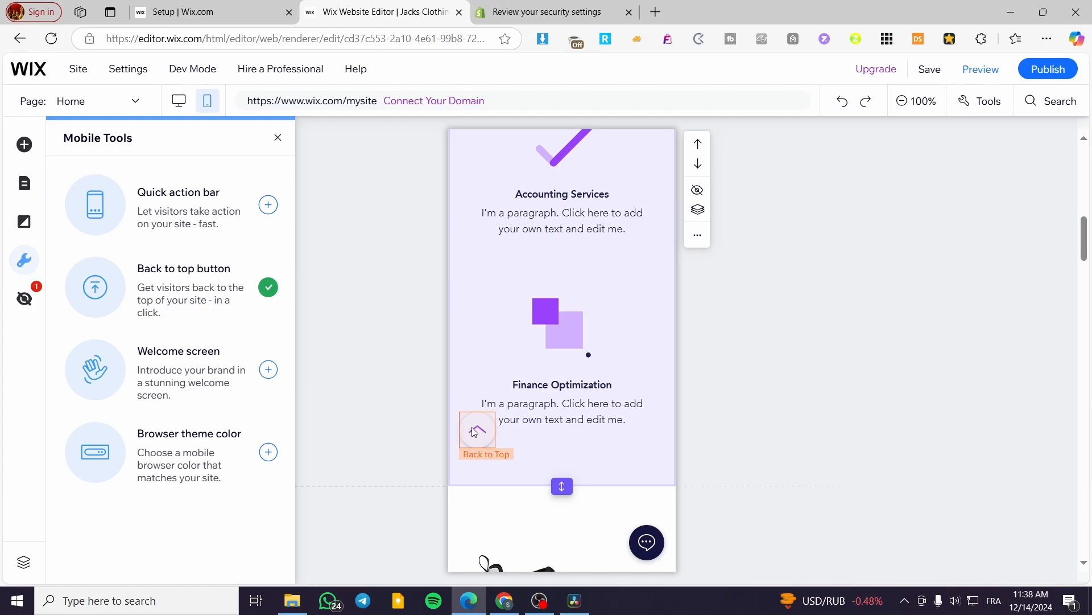
{"action": "scroll", "coordinate": [576, 422], "scroll_direction": "up", "scroll_amount": 6}
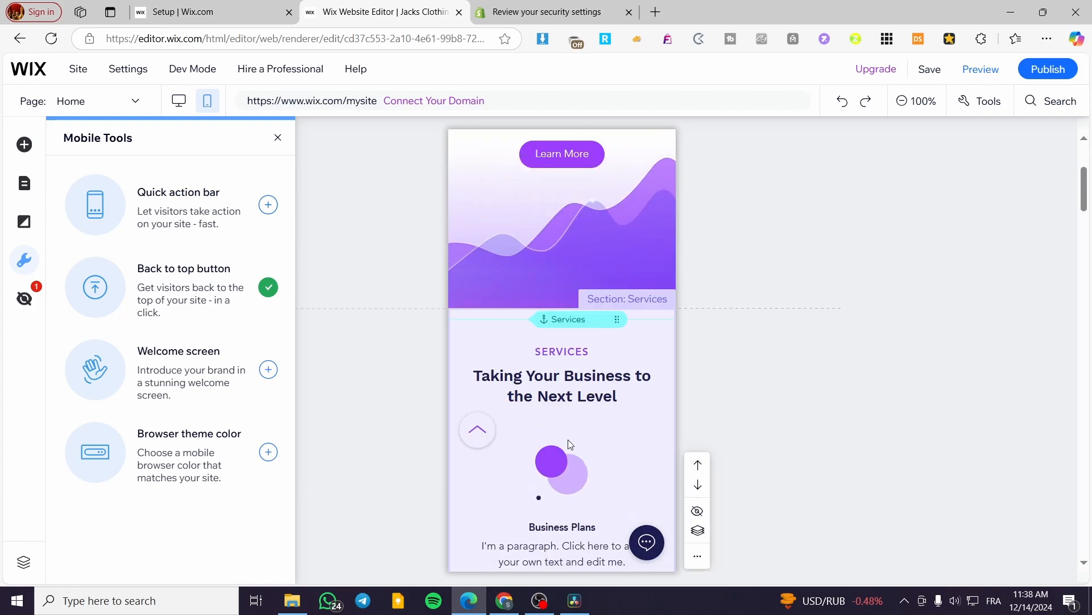
{"action": "scroll", "coordinate": [567, 439], "scroll_direction": "down", "scroll_amount": 10}
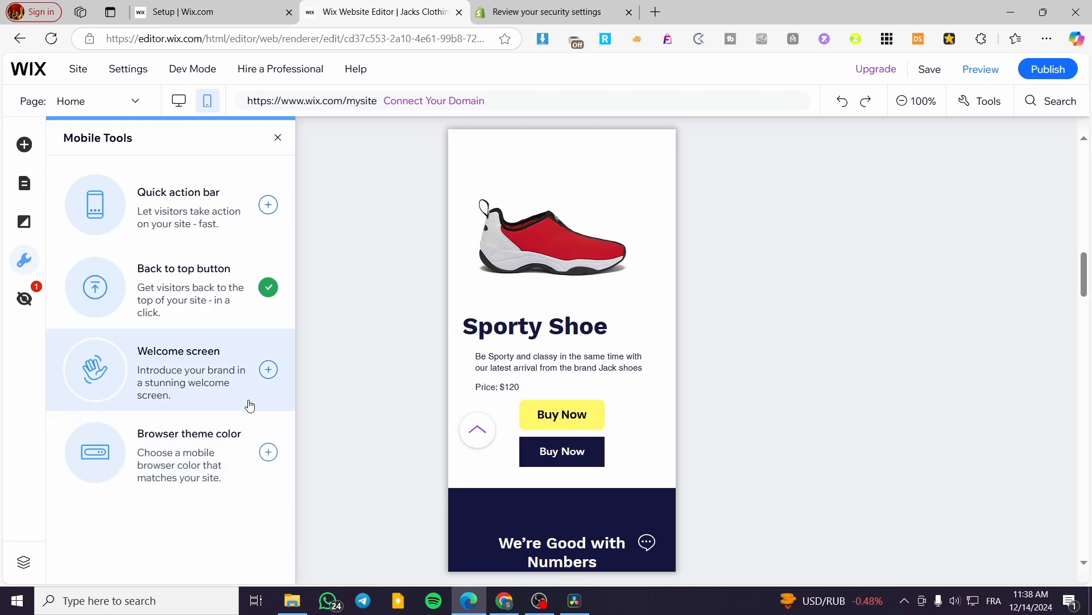
{"action": "left_click", "coordinate": [279, 138]}
{"action": "scroll", "coordinate": [637, 381], "scroll_direction": "down", "scroll_amount": 5}
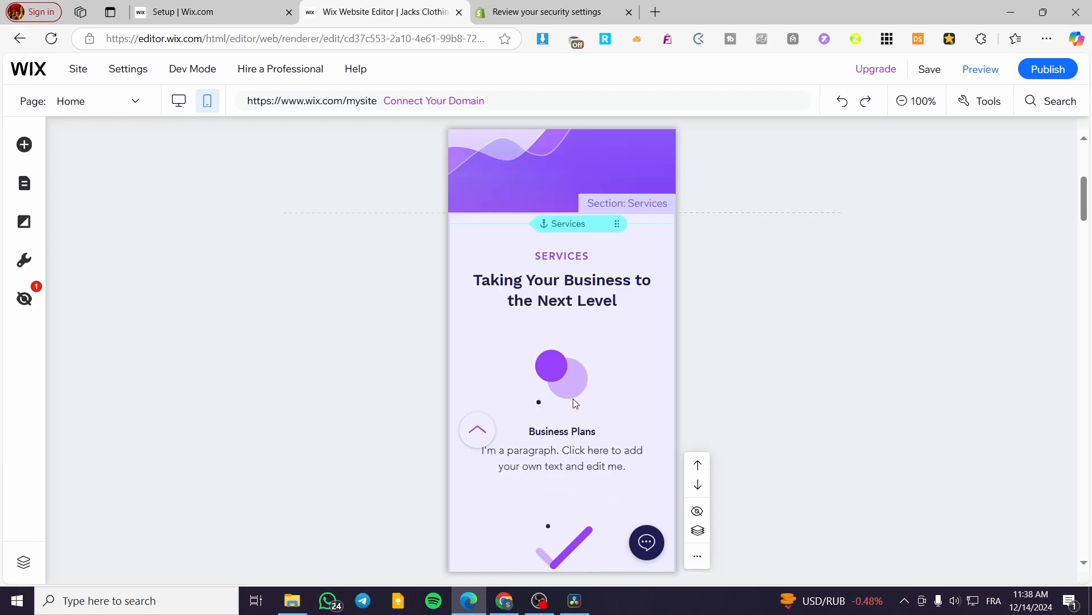
{"action": "scroll", "coordinate": [573, 399], "scroll_direction": "up", "scroll_amount": 5}
{"action": "scroll", "coordinate": [574, 399], "scroll_direction": "down", "scroll_amount": 11}
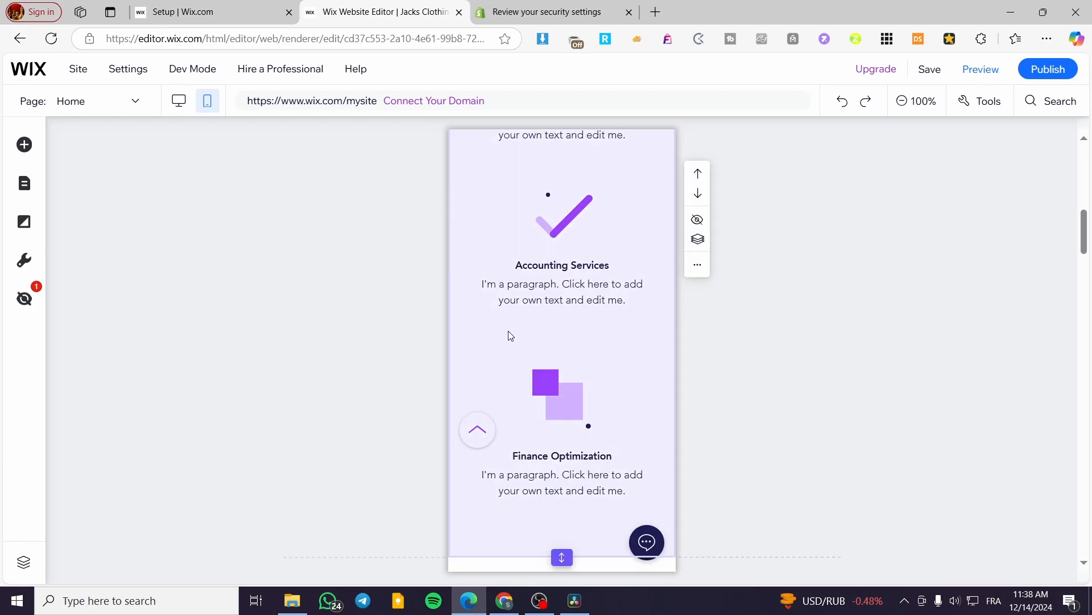
{"action": "scroll", "coordinate": [537, 298], "scroll_direction": "down", "scroll_amount": 10}
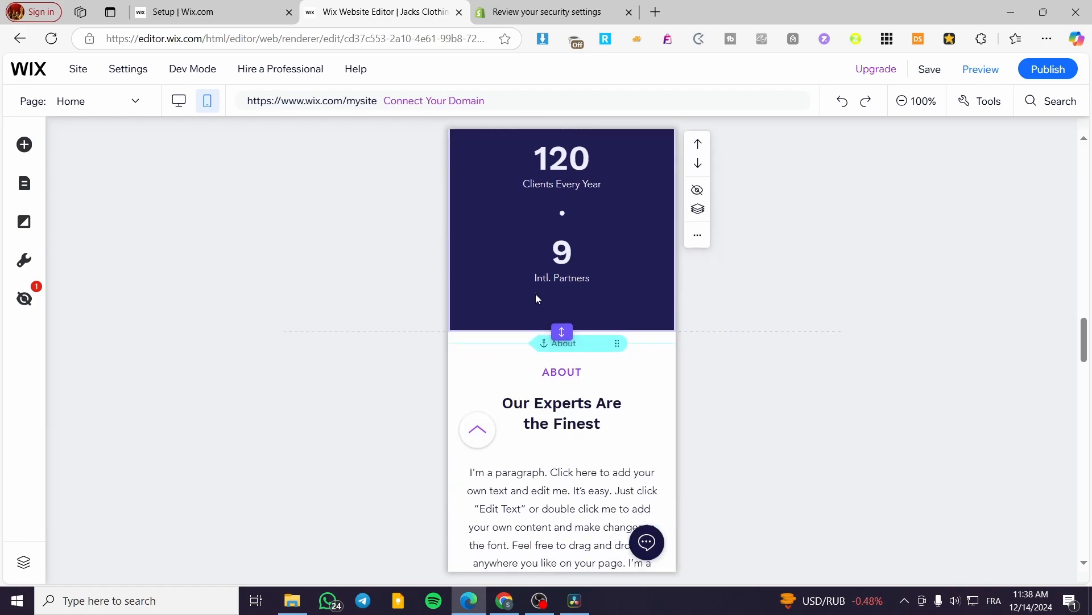
{"action": "scroll", "coordinate": [535, 294], "scroll_direction": "down", "scroll_amount": 5}
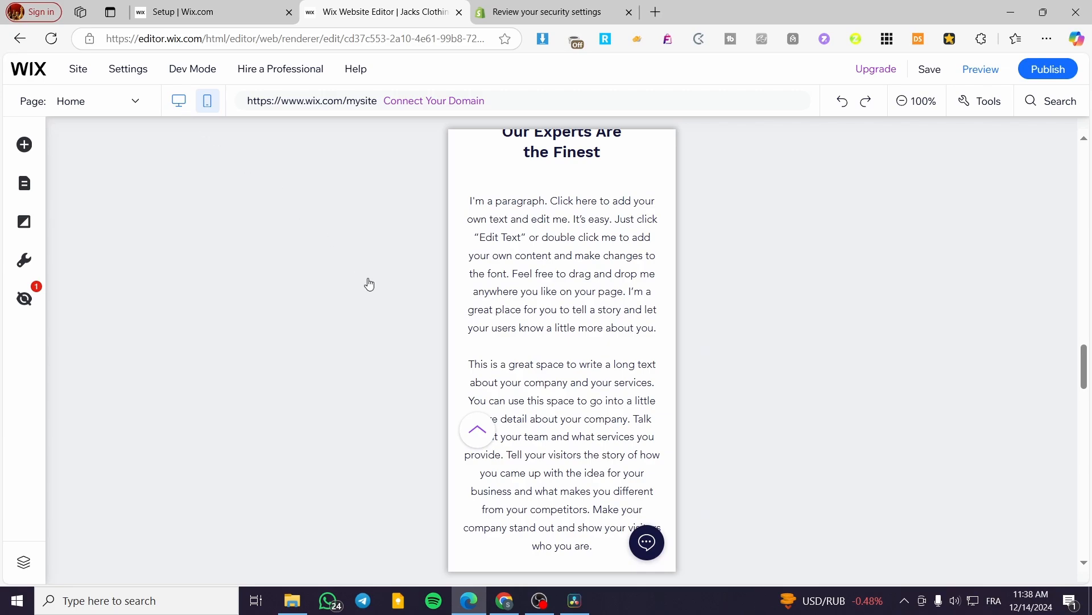
{"action": "left_click", "coordinate": [369, 283]}
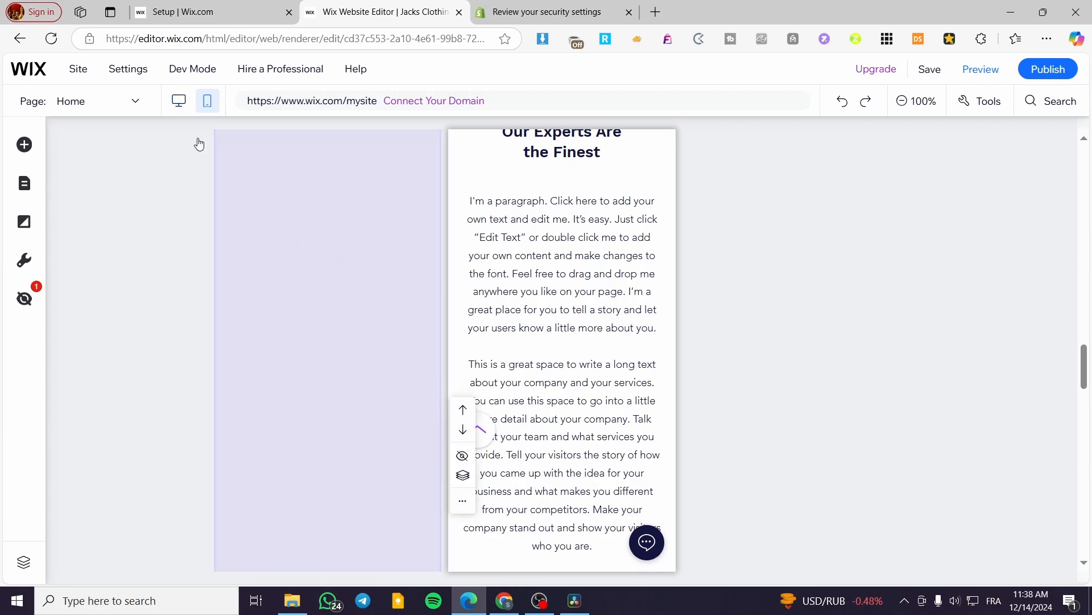
- Switch the editor to desktop view and add a new section between "We're Good with Numbers" and About
{"action": "left_click", "coordinate": [178, 100]}
{"action": "scroll", "coordinate": [669, 318], "scroll_direction": "up", "scroll_amount": 15}
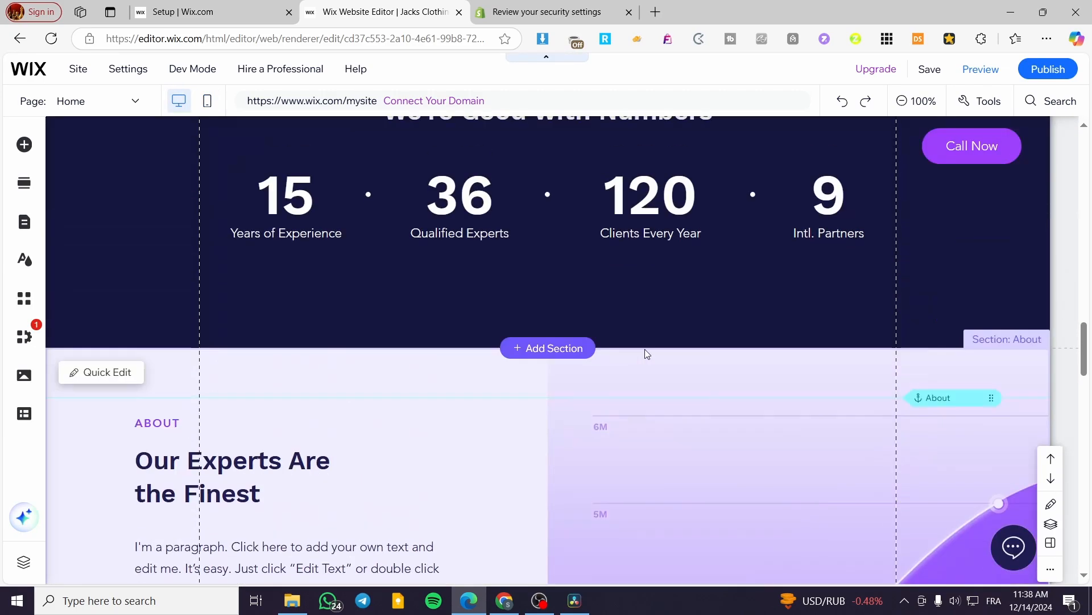
{"action": "scroll", "coordinate": [621, 376], "scroll_direction": "up", "scroll_amount": 10}
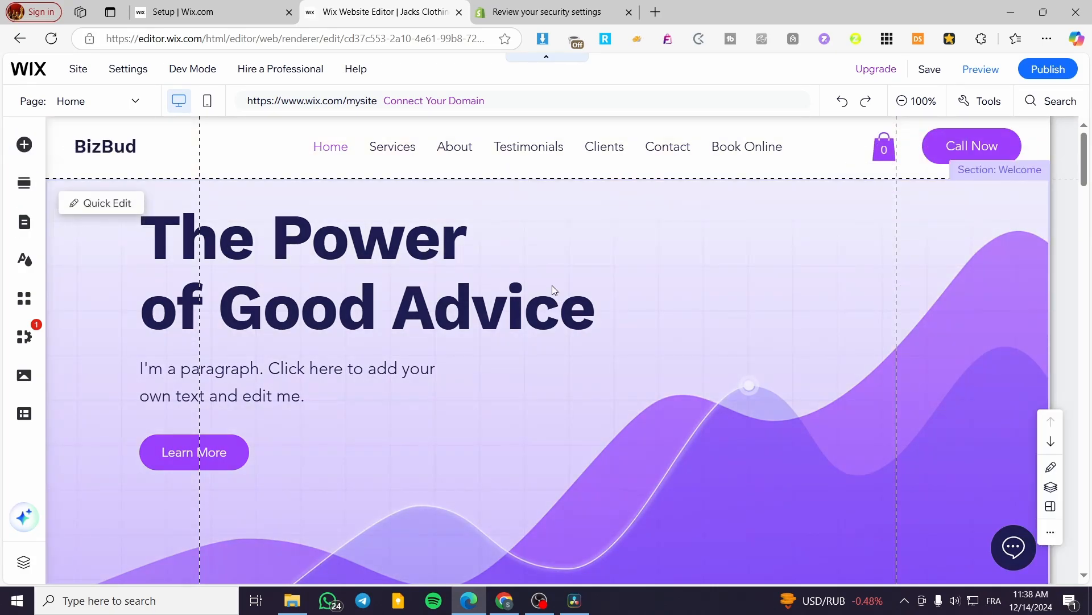
{"action": "scroll", "coordinate": [644, 290], "scroll_direction": "down", "scroll_amount": 10}
{"action": "scroll", "coordinate": [643, 285], "scroll_direction": "down", "scroll_amount": 10}
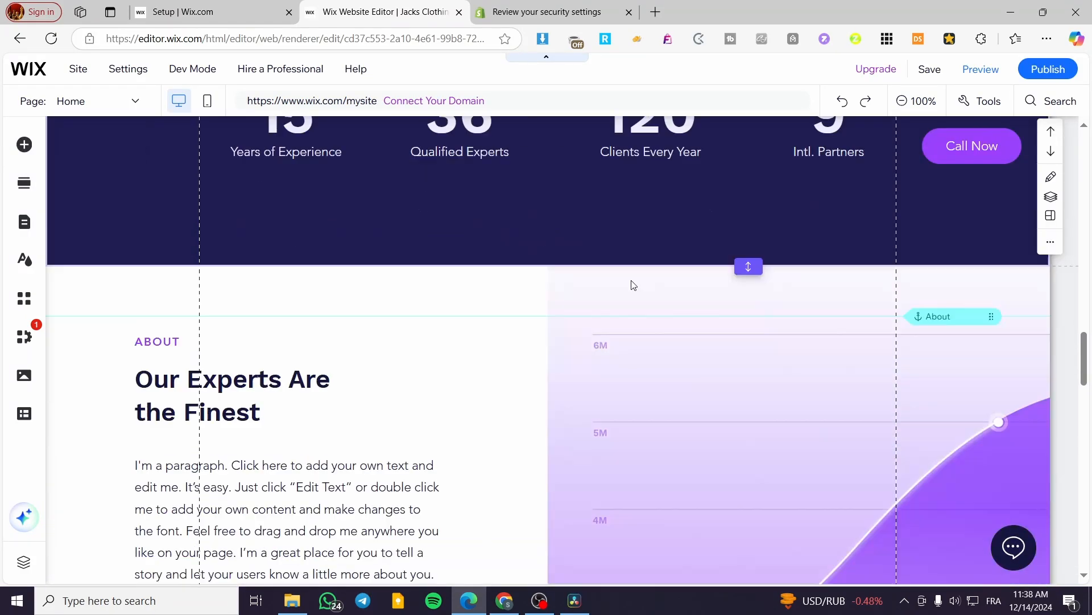
{"action": "scroll", "coordinate": [635, 284], "scroll_direction": "up", "scroll_amount": 3}
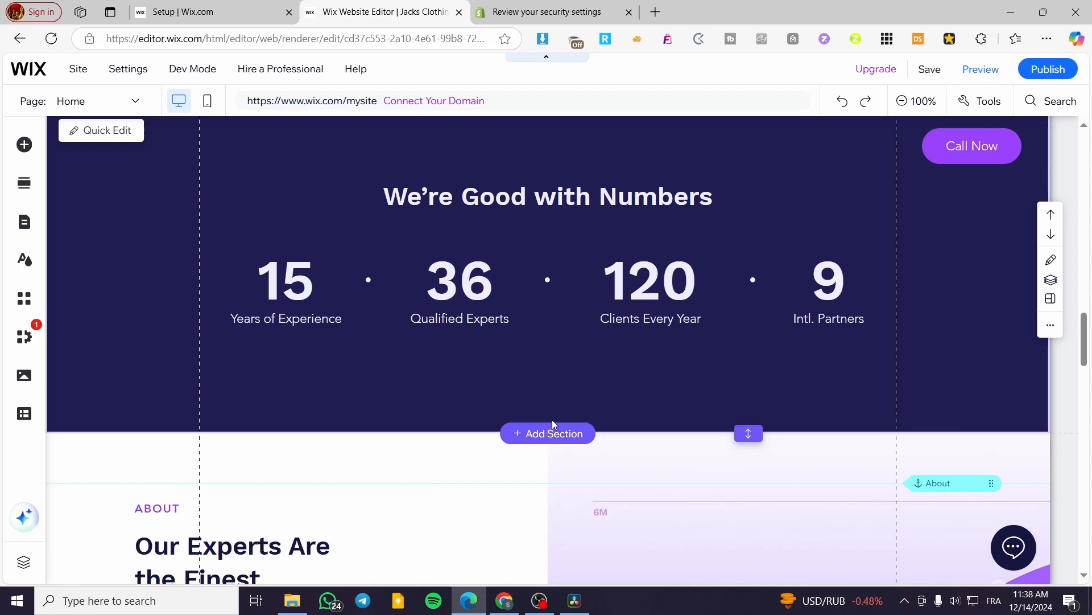
{"action": "left_click", "coordinate": [557, 439]}
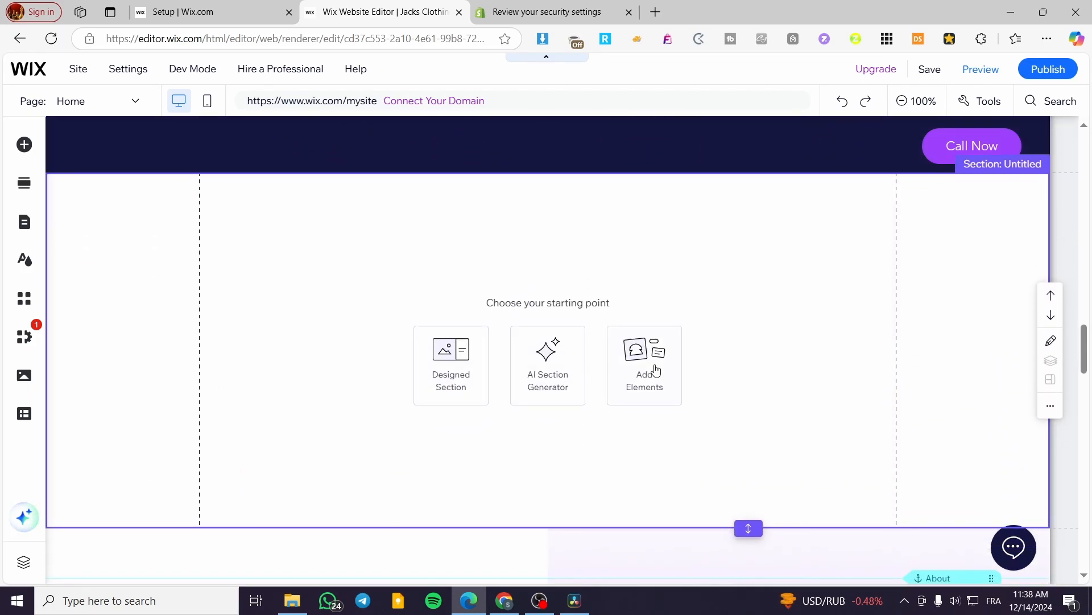
- Browse the Store and Services section designs and fill the new section with the Services design showing four service images in a row
{"action": "left_click", "coordinate": [473, 370]}
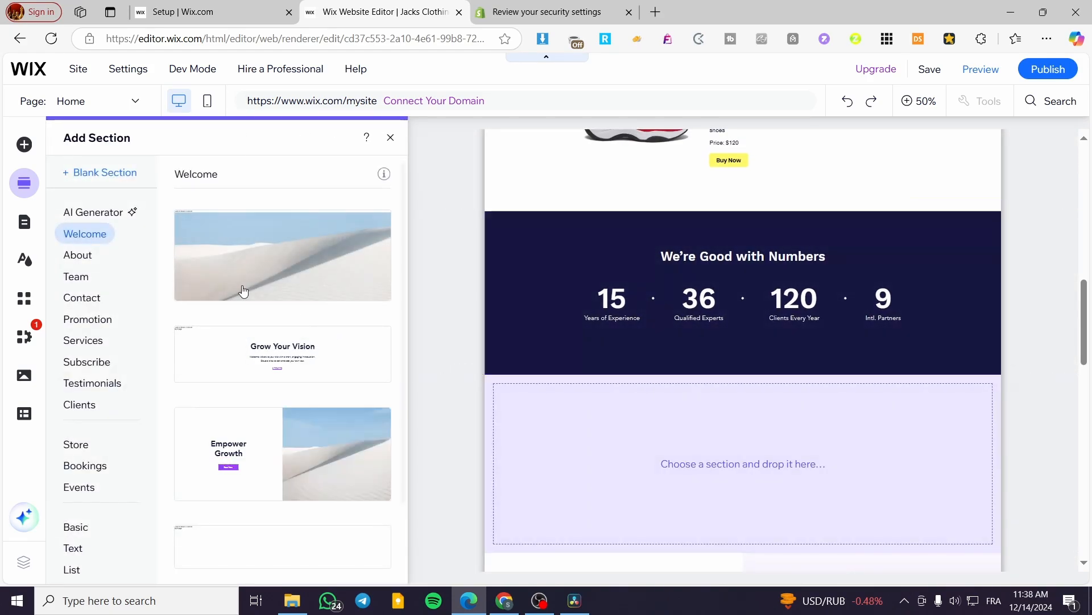
{"action": "left_click", "coordinate": [81, 450]}
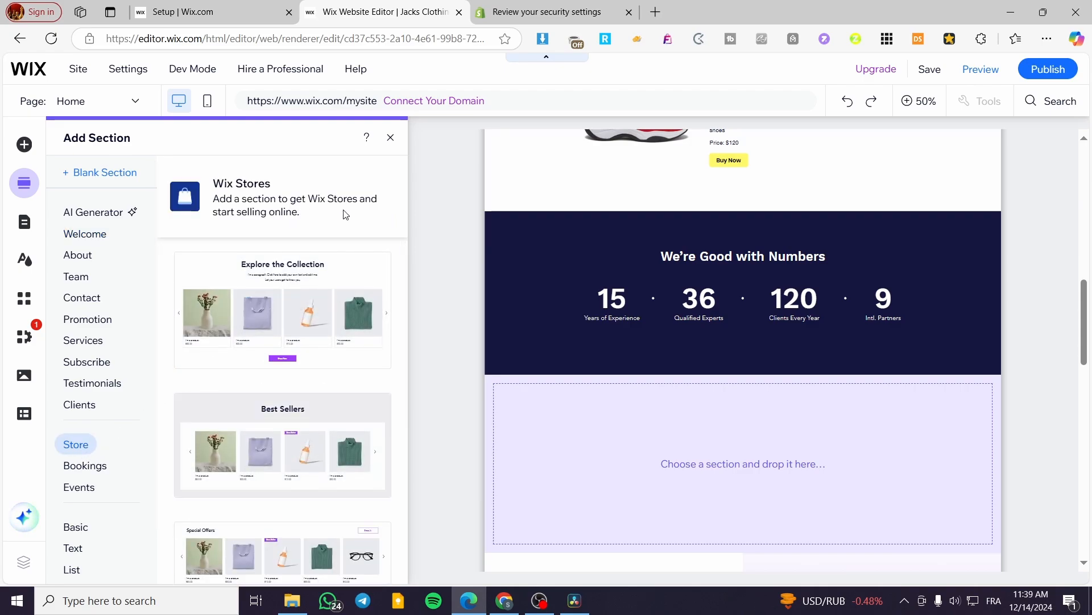
{"action": "mouse_move", "coordinate": [209, 324]}
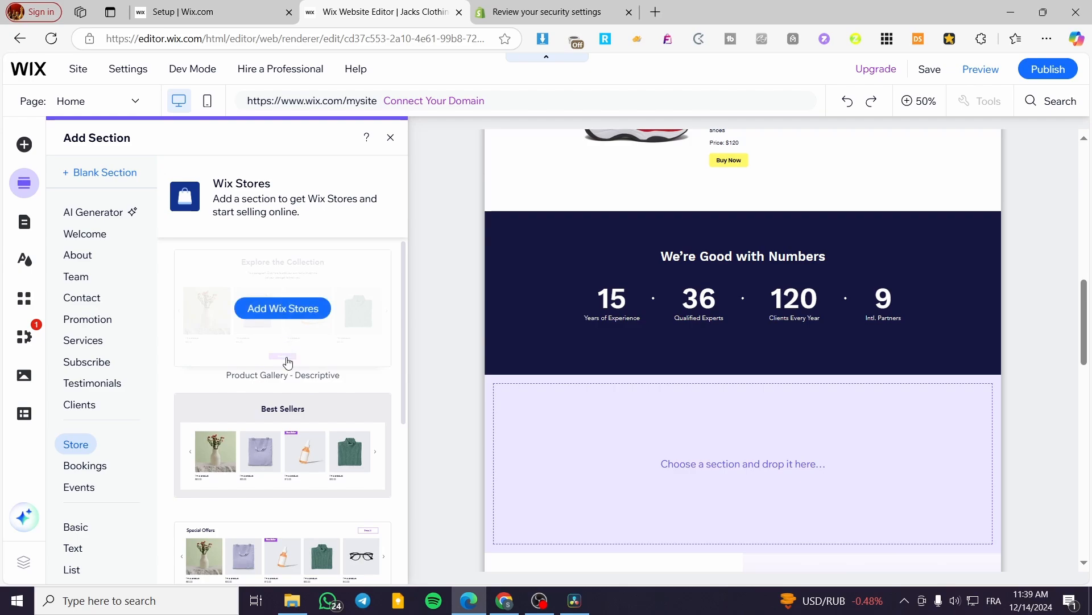
{"action": "mouse_move", "coordinate": [287, 443]}
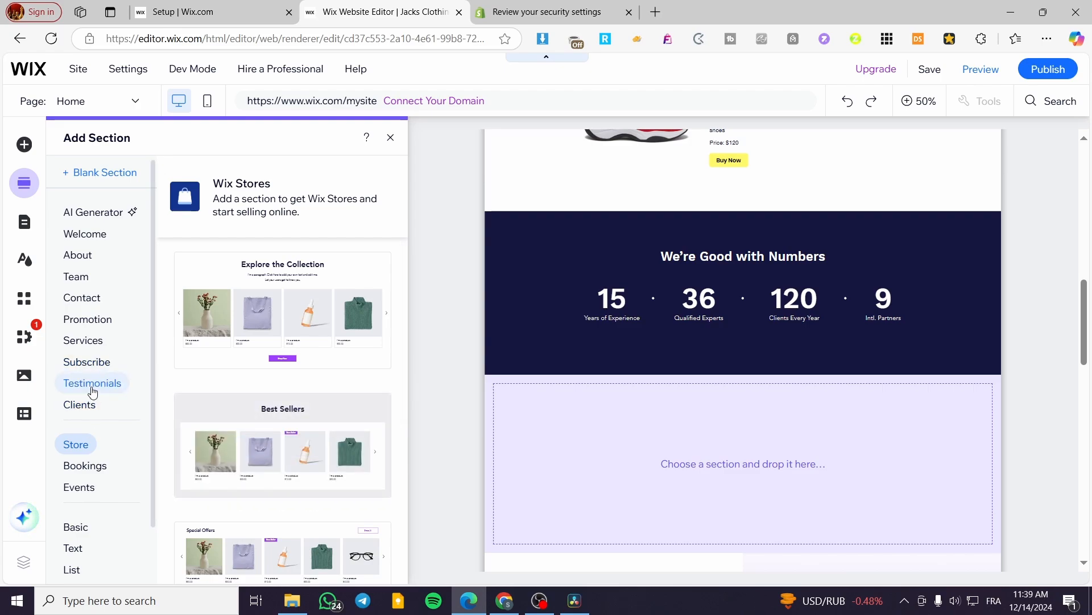
{"action": "left_click", "coordinate": [91, 342]}
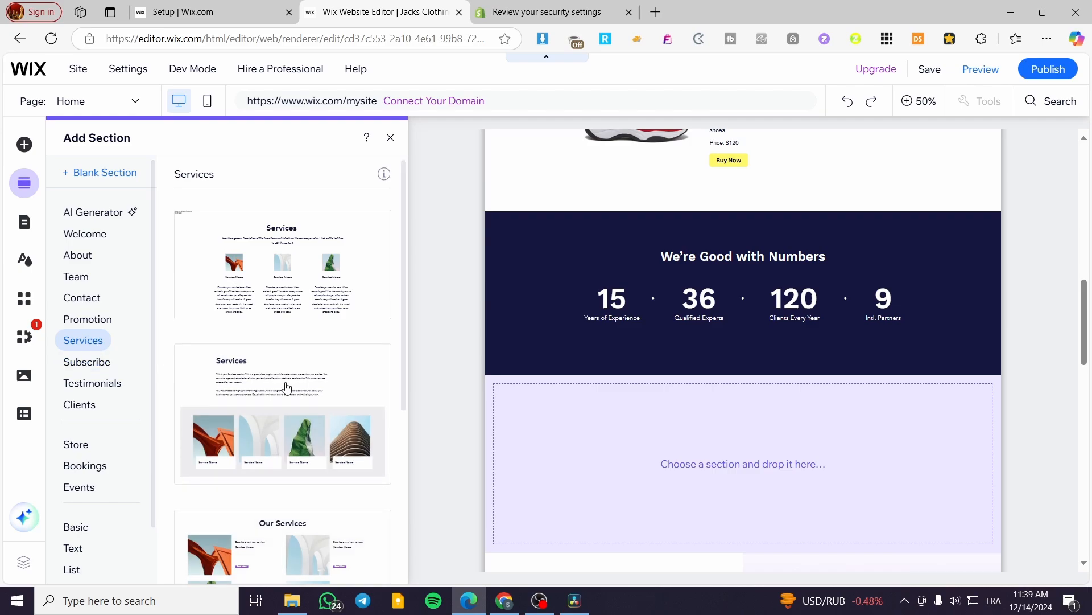
{"action": "scroll", "coordinate": [291, 375], "scroll_direction": "down", "scroll_amount": 1}
{"action": "left_click", "coordinate": [308, 346]}
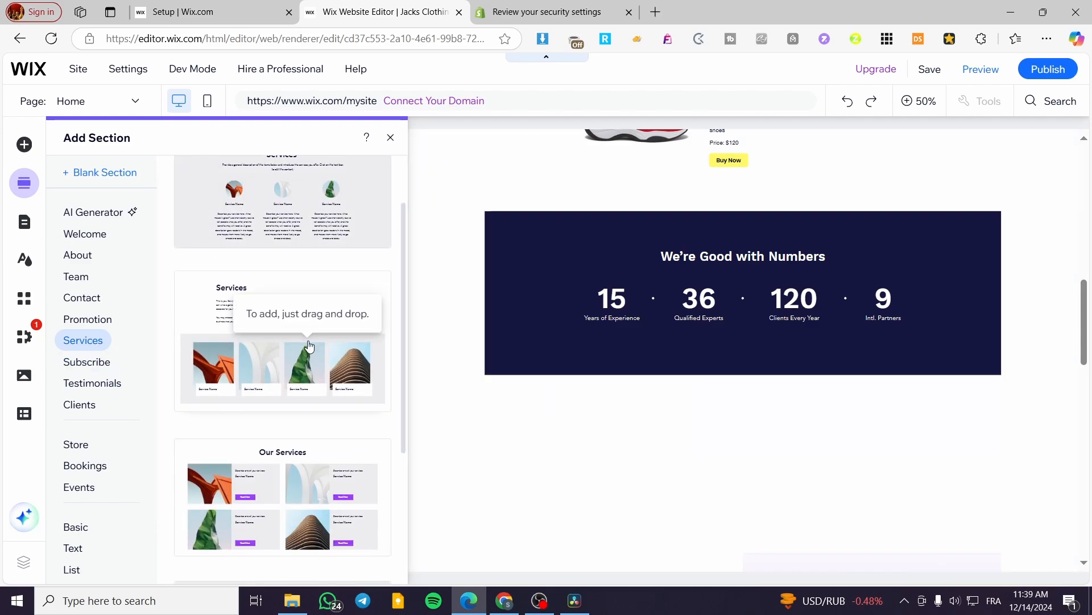
{"action": "left_click", "coordinate": [538, 333]}
- Examine the new Services section's heading, text and service images in the desktop layout
{"action": "scroll", "coordinate": [613, 368], "scroll_direction": "up", "scroll_amount": 5}
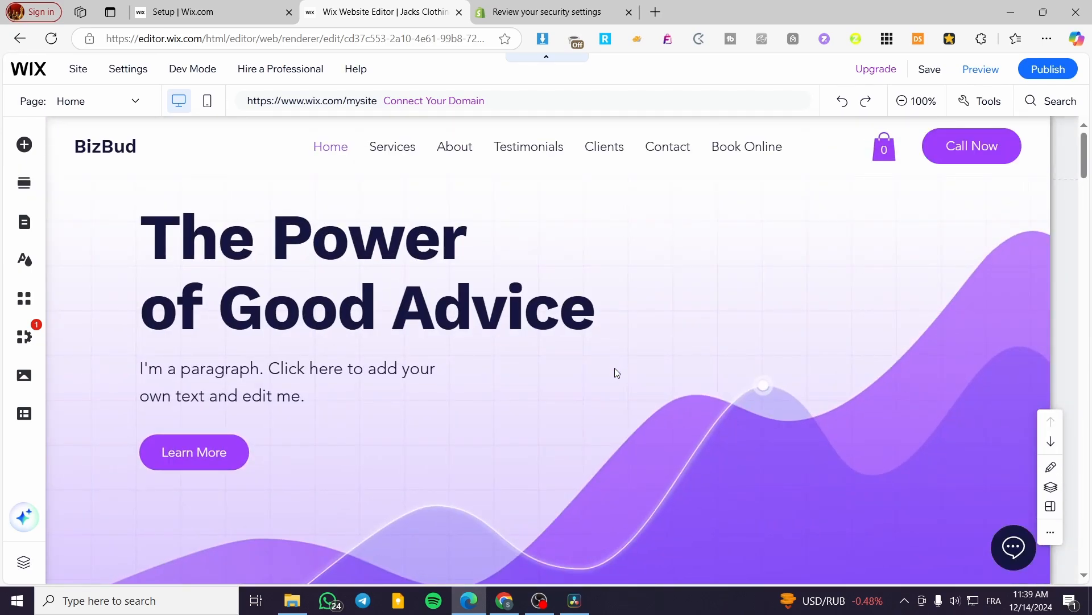
{"action": "scroll", "coordinate": [613, 367], "scroll_direction": "down", "scroll_amount": 10}
{"action": "scroll", "coordinate": [610, 369], "scroll_direction": "down", "scroll_amount": 5}
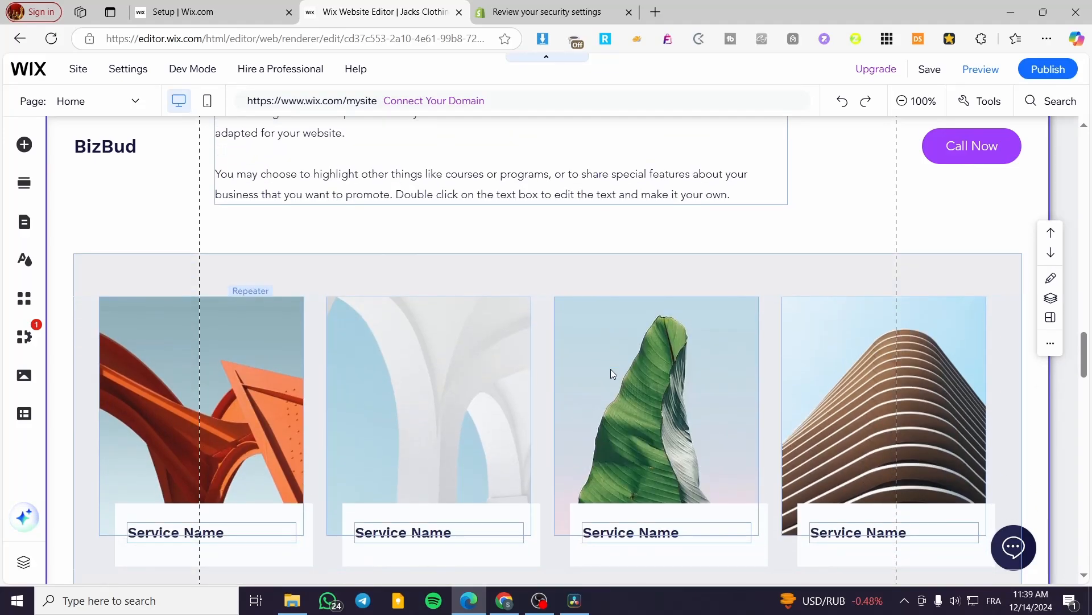
{"action": "scroll", "coordinate": [602, 371], "scroll_direction": "up", "scroll_amount": 7}
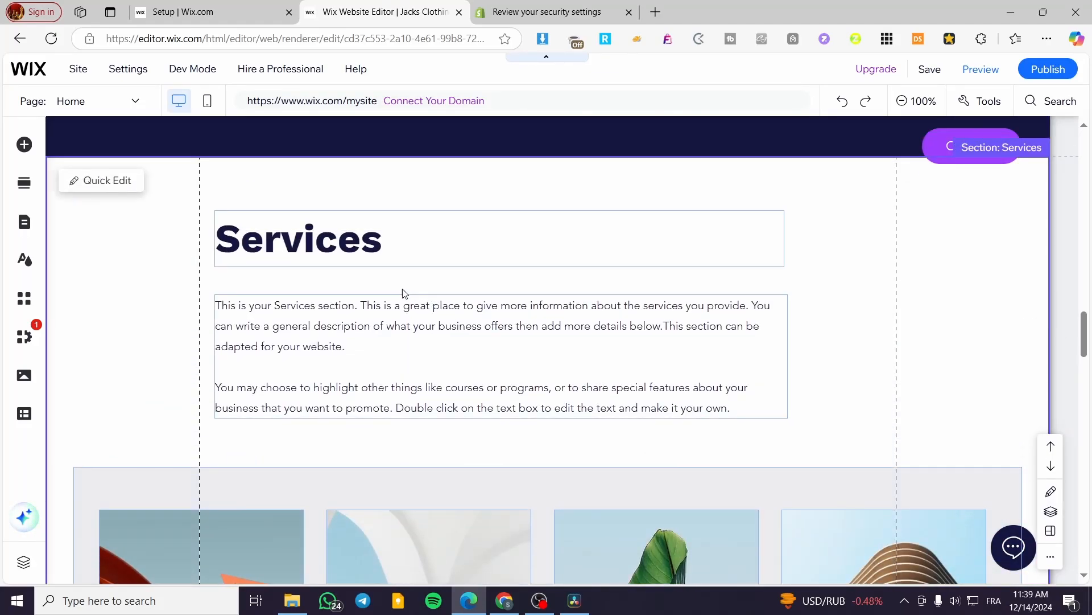
- Switch the editor to mobile view and examine how the new Services section's text and service images are arranged
{"action": "left_click", "coordinate": [208, 103]}
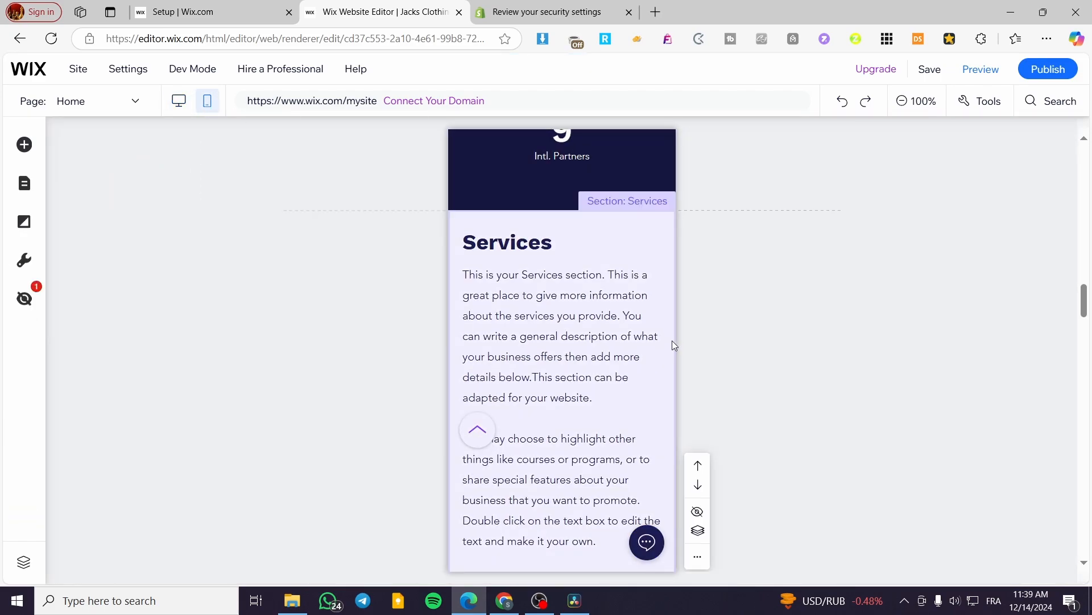
{"action": "scroll", "coordinate": [615, 313], "scroll_direction": "down", "scroll_amount": 5}
{"action": "scroll", "coordinate": [611, 307], "scroll_direction": "down", "scroll_amount": 1}
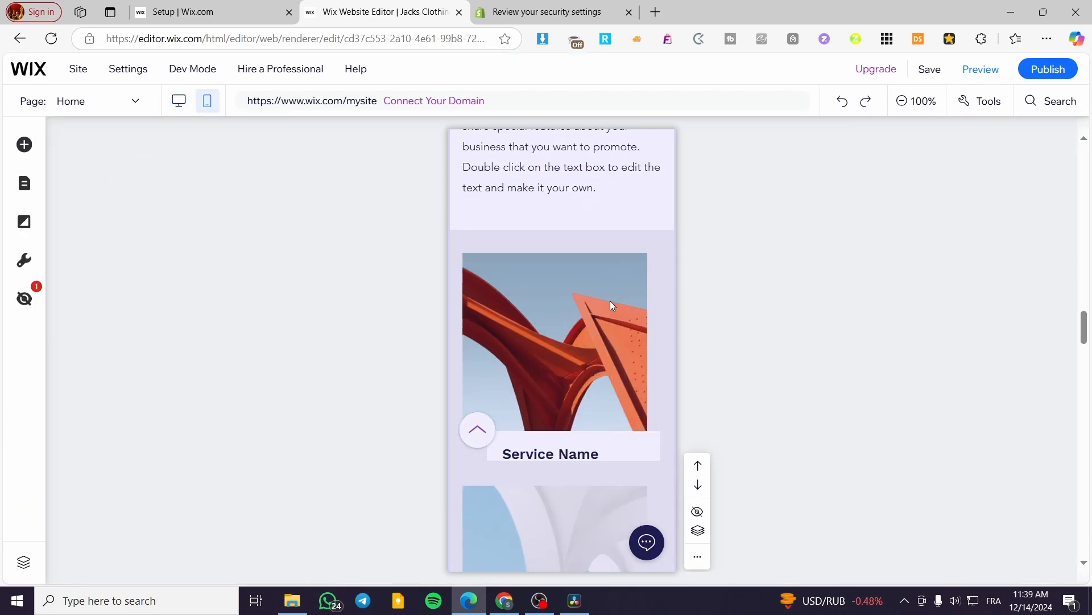
{"action": "scroll", "coordinate": [610, 300], "scroll_direction": "up", "scroll_amount": 6}
{"action": "scroll", "coordinate": [576, 253], "scroll_direction": "down", "scroll_amount": 10}
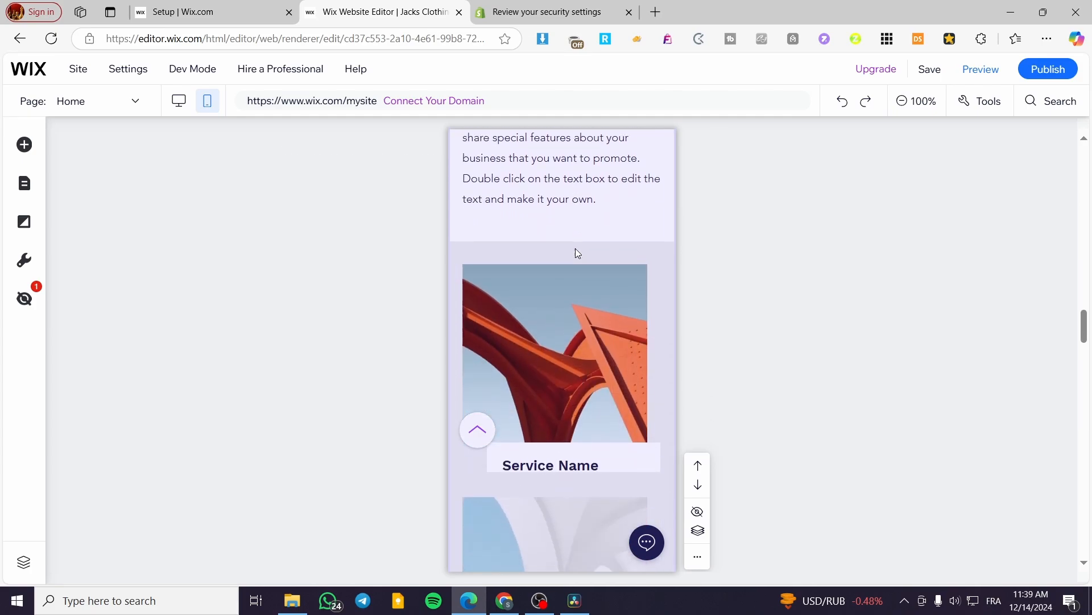
{"action": "scroll", "coordinate": [572, 255], "scroll_direction": "down", "scroll_amount": 7}
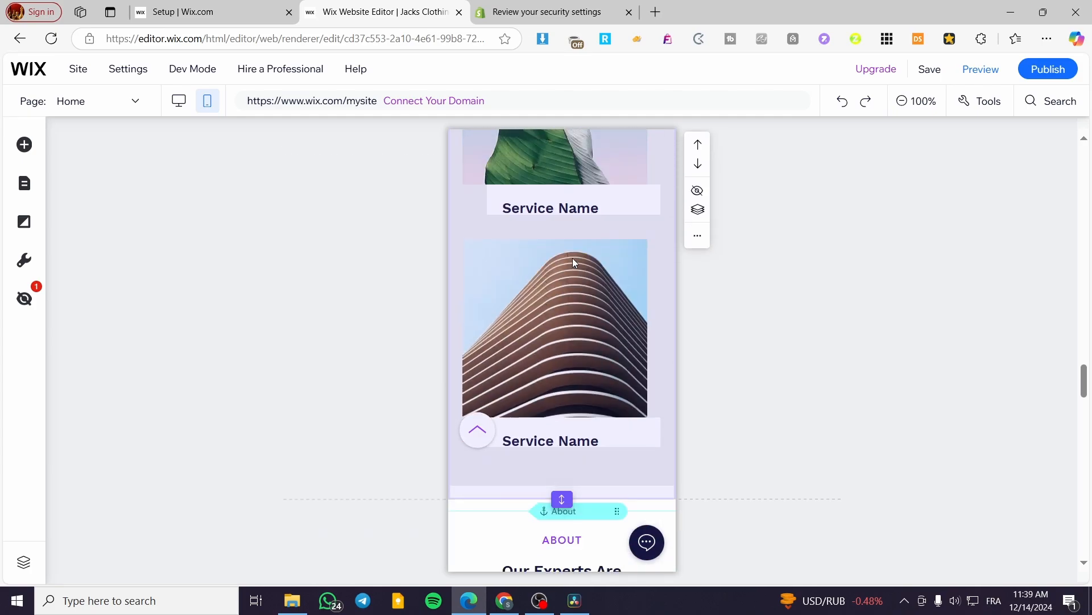
{"action": "scroll", "coordinate": [555, 412], "scroll_direction": "up", "scroll_amount": 6}
{"action": "scroll", "coordinate": [556, 412], "scroll_direction": "down", "scroll_amount": 9}
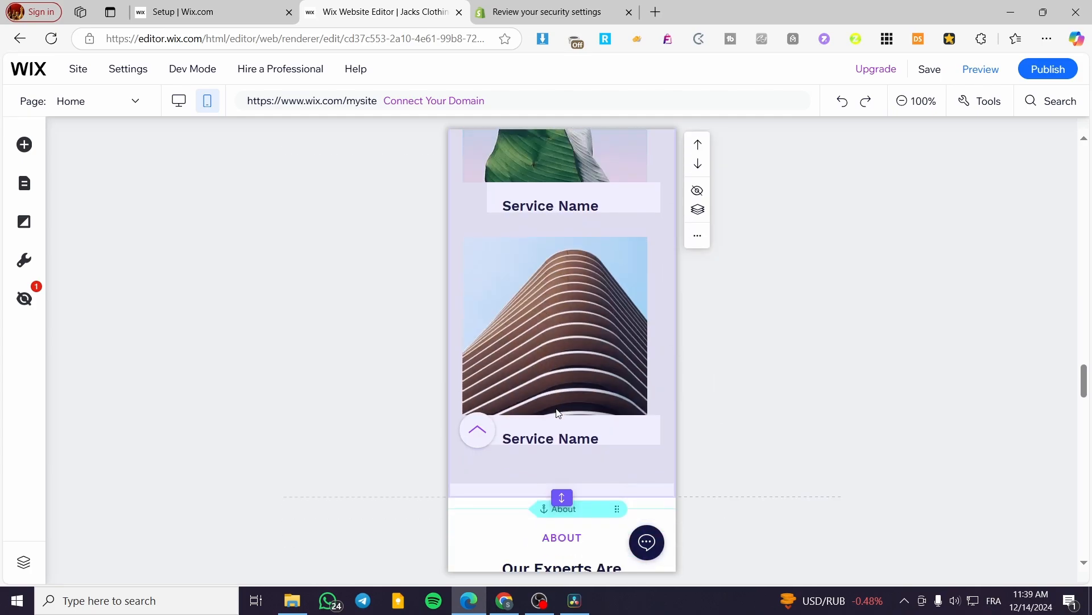
{"action": "scroll", "coordinate": [803, 276], "scroll_direction": "up", "scroll_amount": 5}
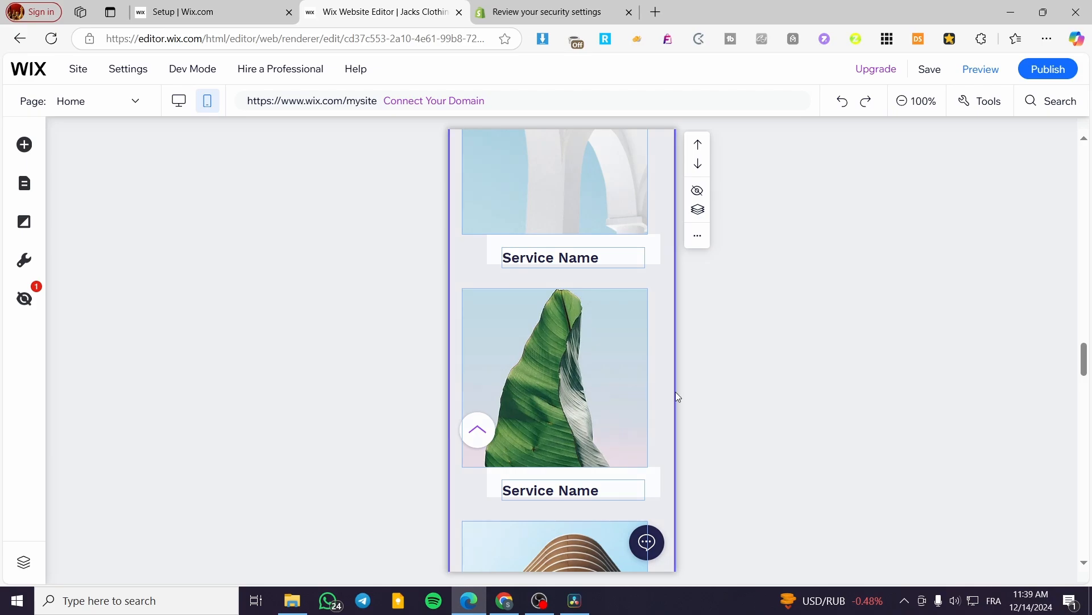
- Move the Service Name text and its white box left and up so the box overlaps the service image's lower edge
{"action": "scroll", "coordinate": [823, 410], "scroll_direction": "up", "scroll_amount": 1}
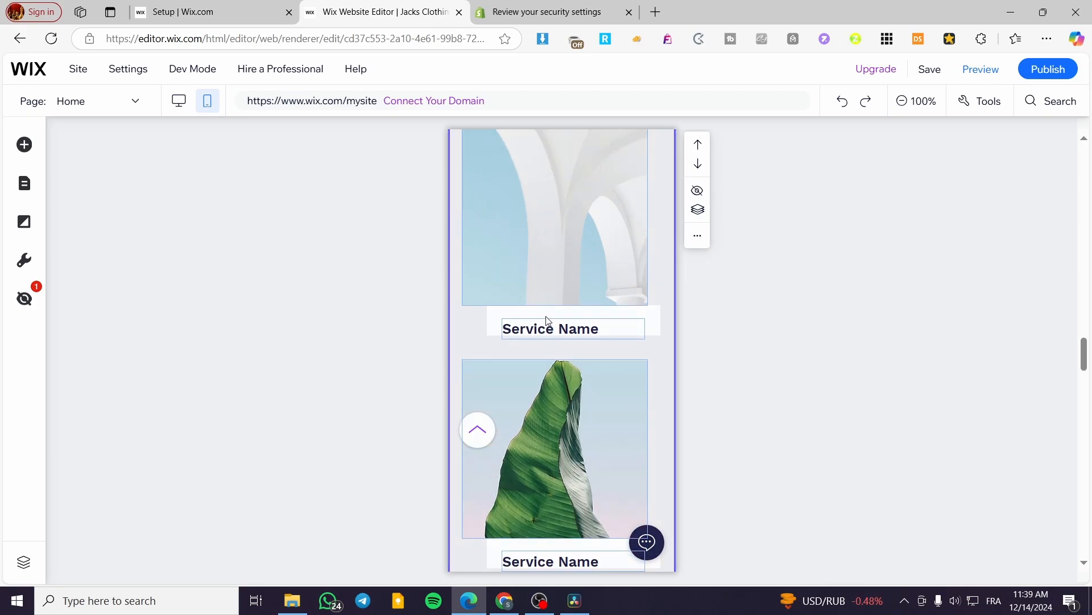
{"action": "scroll", "coordinate": [596, 370], "scroll_direction": "down", "scroll_amount": 4}
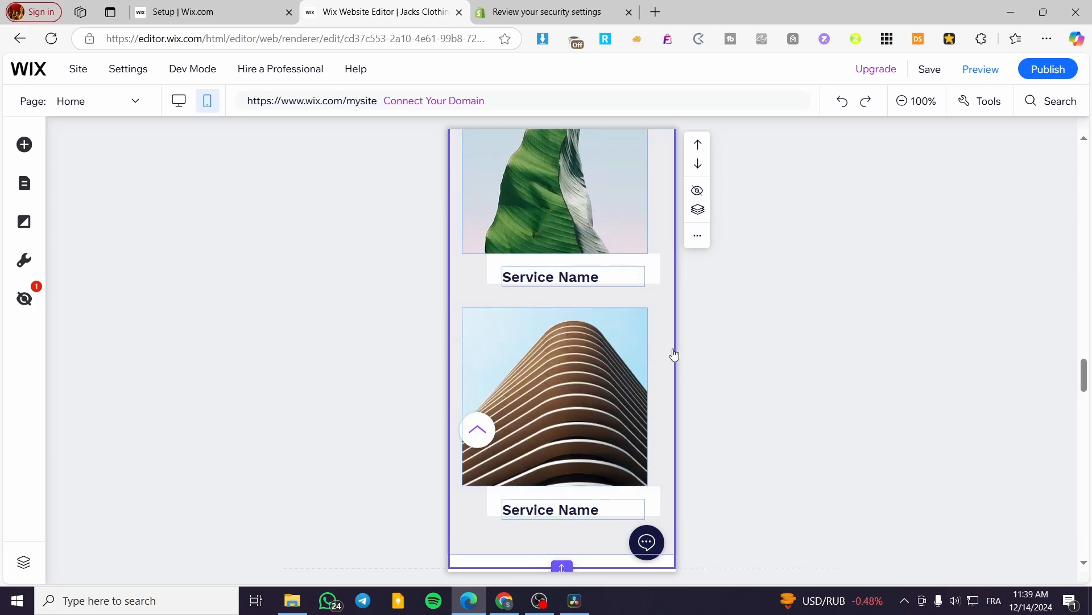
{"action": "left_click_drag", "start_coordinate": [582, 277], "coordinate": [536, 280]}
{"action": "left_click", "coordinate": [557, 285]}
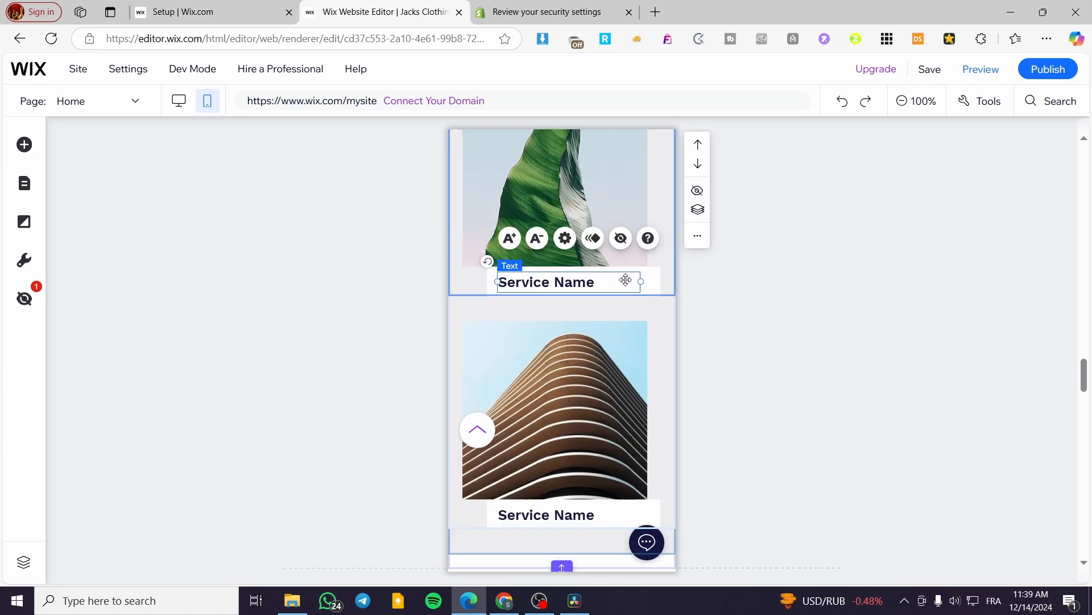
{"action": "left_click", "coordinate": [658, 284]}
{"action": "left_click_drag", "start_coordinate": [651, 277], "coordinate": [631, 326]}
{"action": "left_click_drag", "start_coordinate": [562, 268], "coordinate": [573, 273]}
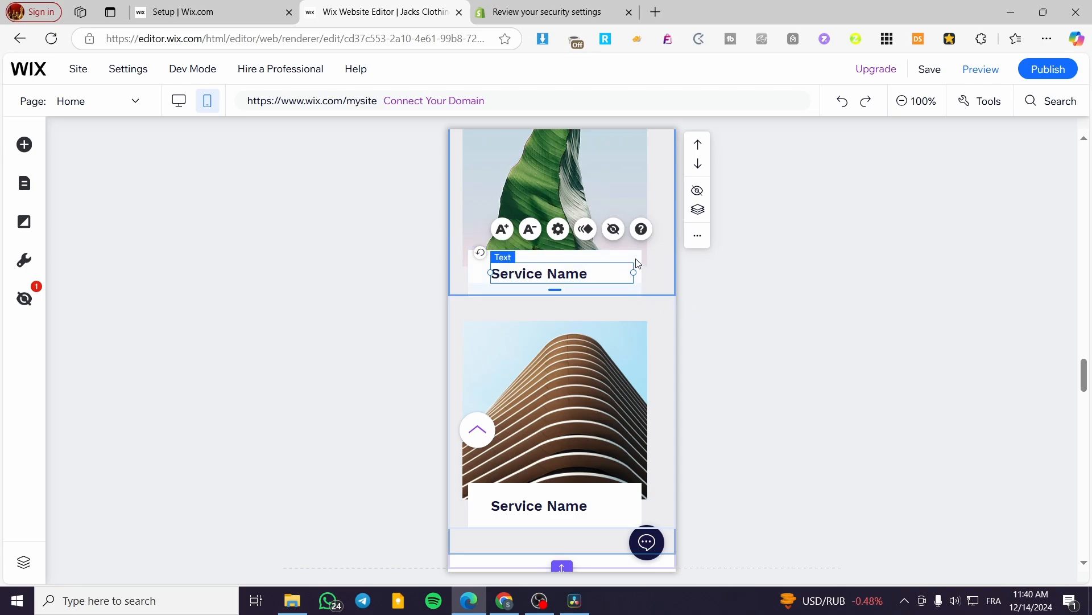
- Reduce the height of the white container box under the last service image to about 46 px
{"action": "scroll", "coordinate": [566, 505], "scroll_direction": "up", "scroll_amount": 1}
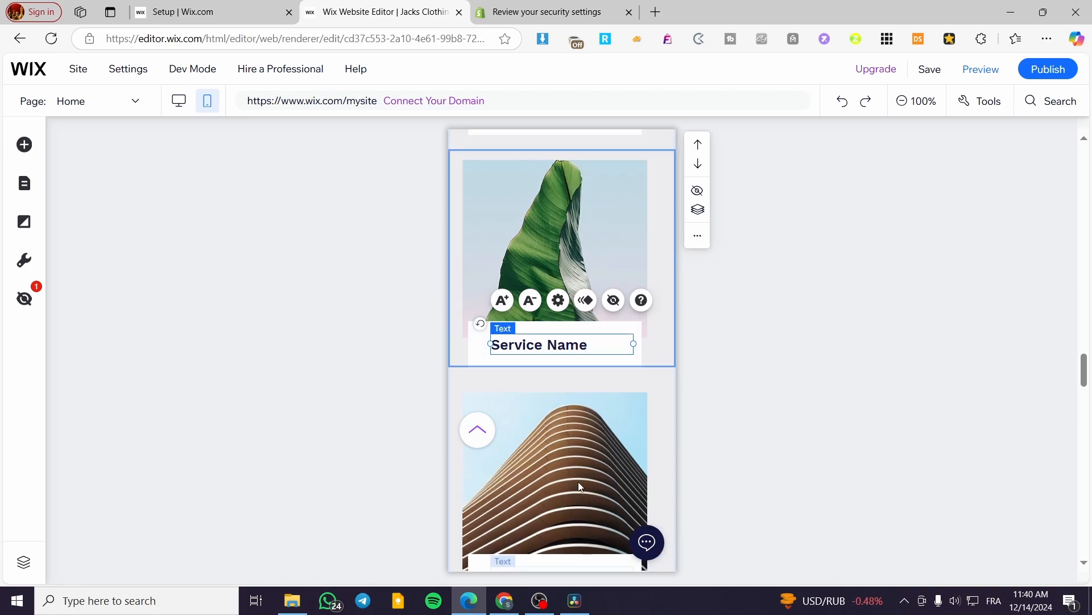
{"action": "scroll", "coordinate": [578, 481], "scroll_direction": "down", "scroll_amount": 1}
{"action": "left_click", "coordinate": [609, 512]}
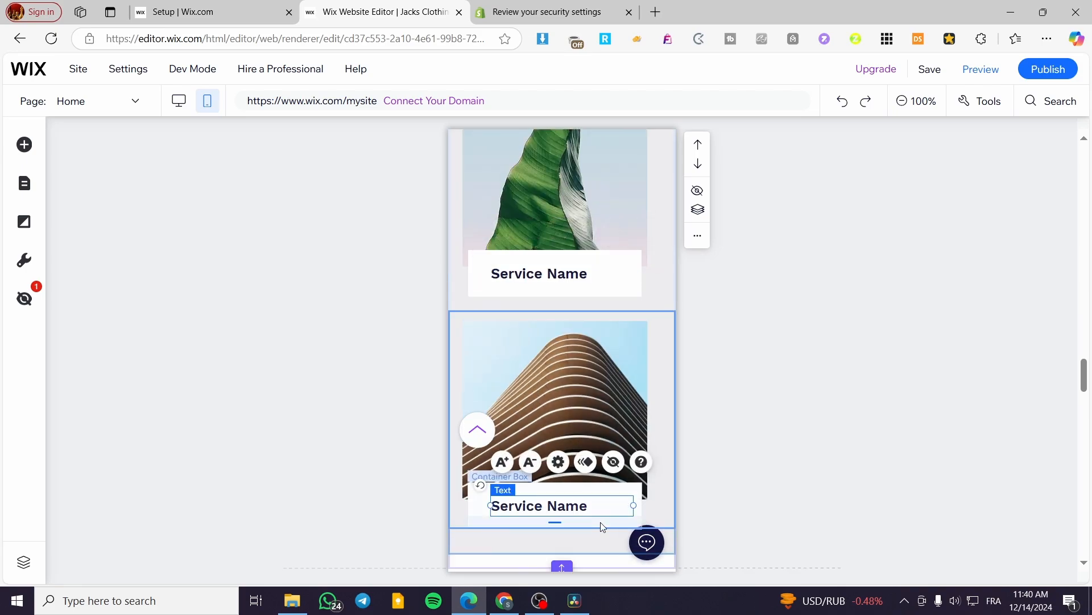
{"action": "left_click", "coordinate": [608, 517]}
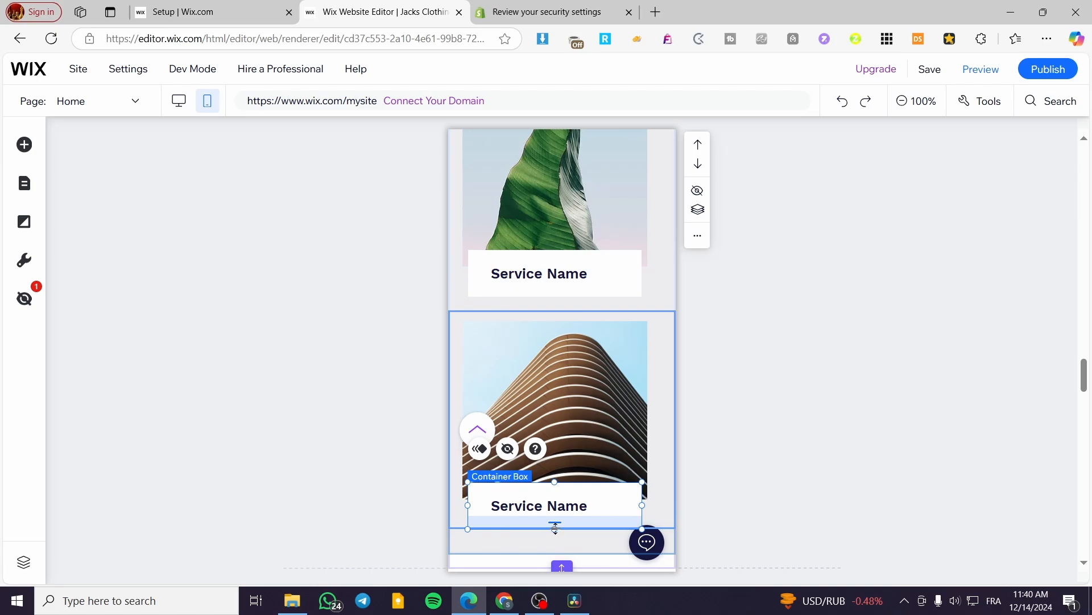
{"action": "left_click_drag", "start_coordinate": [555, 526], "coordinate": [554, 457]}
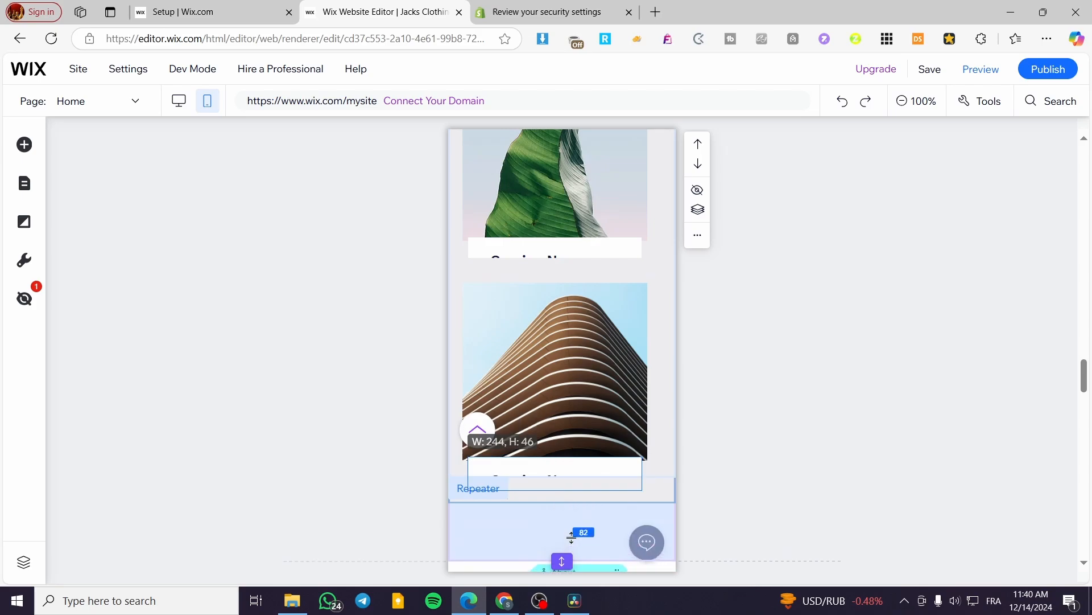
{"action": "scroll", "coordinate": [745, 427], "scroll_direction": "down", "scroll_amount": 1}
- Reposition the white box below the last service image and move its Service Name text up so it fits inside
{"action": "left_click", "coordinate": [654, 410]}
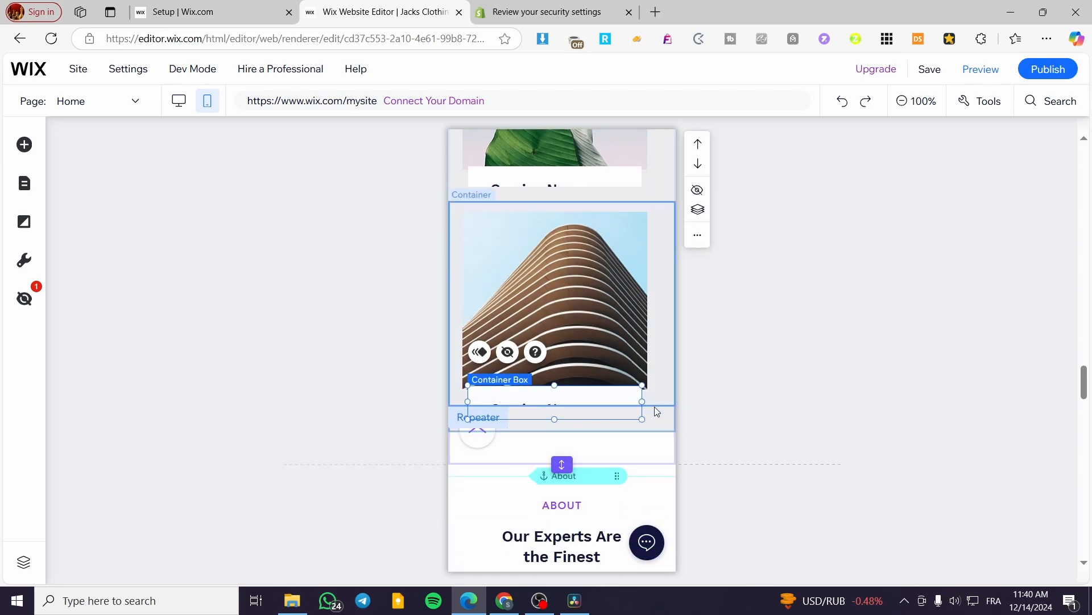
{"action": "left_click_drag", "start_coordinate": [657, 405], "coordinate": [654, 390]}
{"action": "left_click_drag", "start_coordinate": [598, 369], "coordinate": [598, 349]}
{"action": "left_click", "coordinate": [587, 400]}
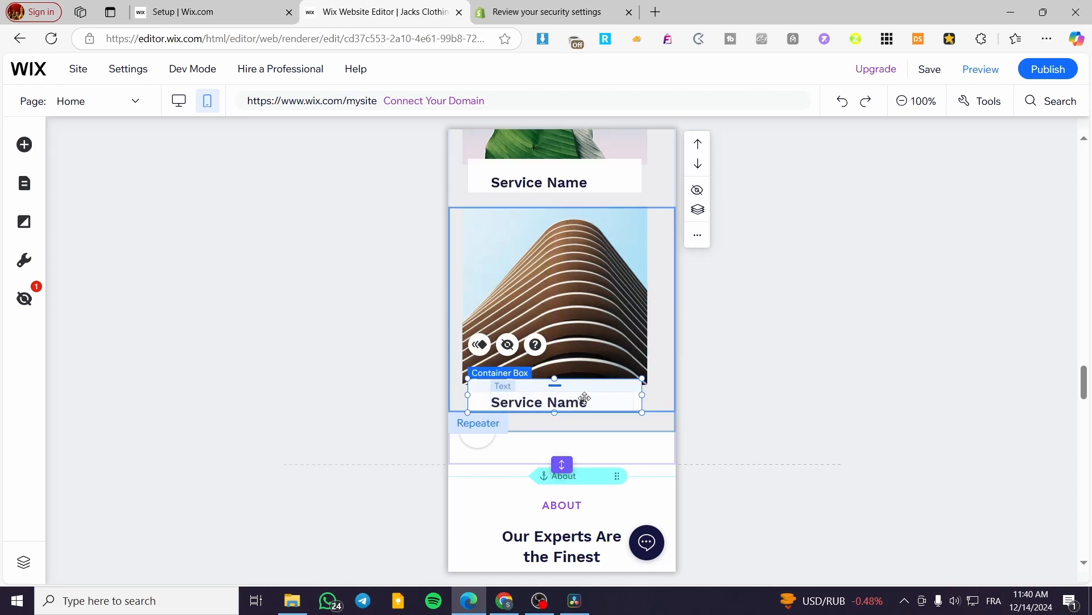
{"action": "left_click_drag", "start_coordinate": [588, 400], "coordinate": [585, 397]}
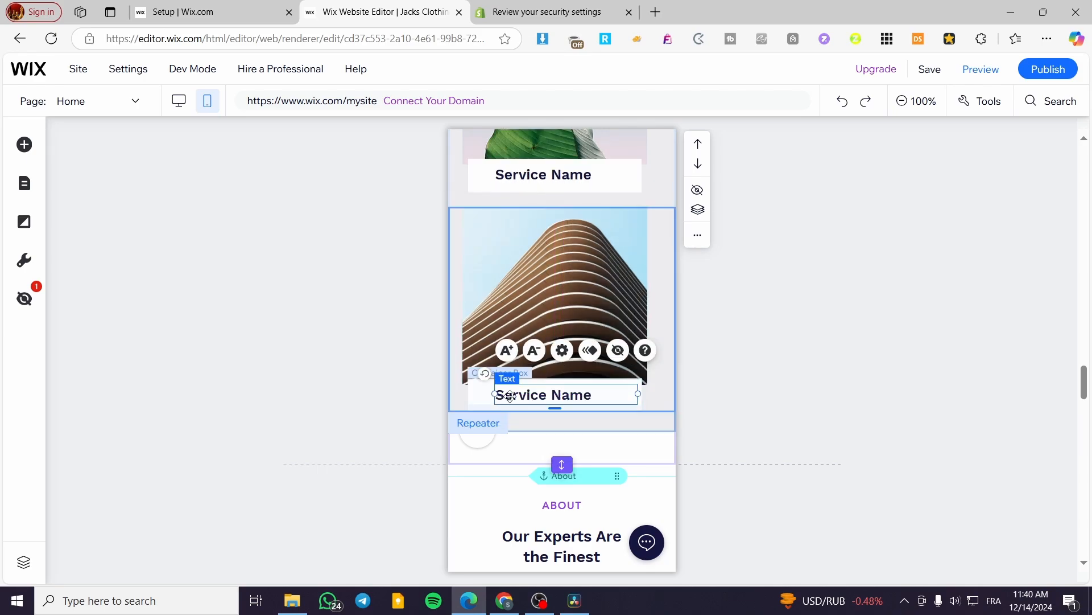
- Align the service name box with the image's bottom edge and reduce the empty space beneath the last service item
{"action": "left_click_drag", "start_coordinate": [483, 397], "coordinate": [489, 391]}
{"action": "left_click_drag", "start_coordinate": [560, 378], "coordinate": [562, 385]}
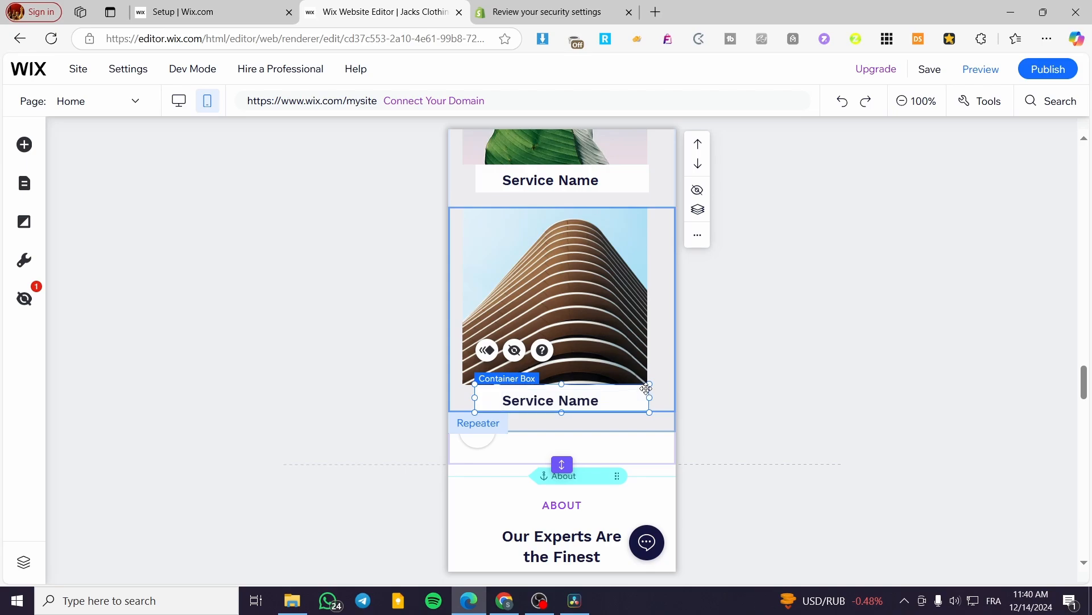
{"action": "left_click_drag", "start_coordinate": [644, 388], "coordinate": [639, 388]}
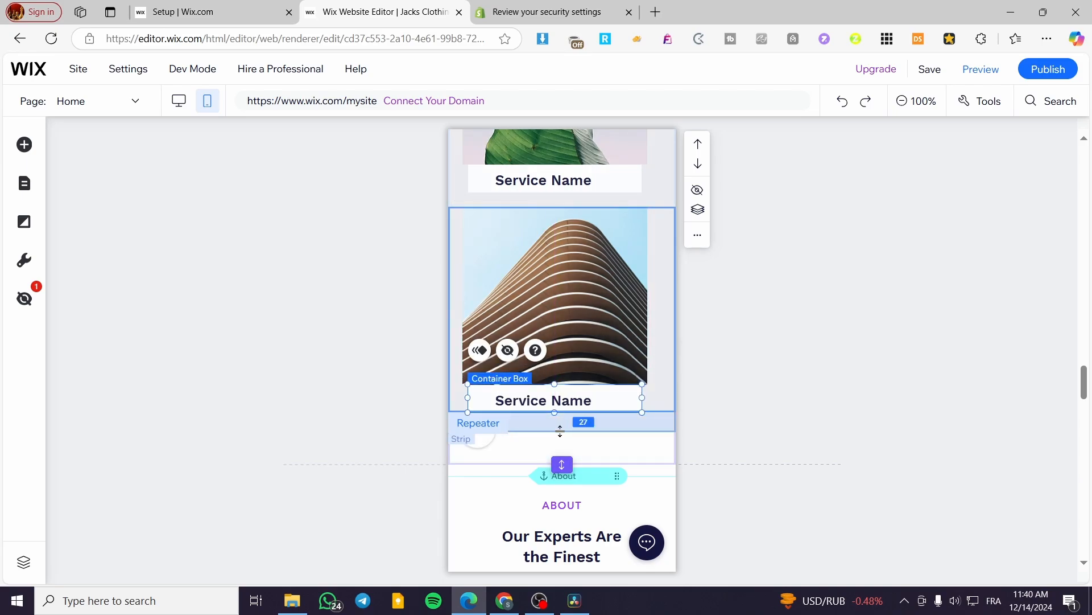
{"action": "mouse_move", "coordinate": [560, 430]}
{"action": "left_mouse_down"}
{"action": "mouse_move", "coordinate": [565, 466]}
{"action": "mouse_move", "coordinate": [575, 419]}
{"action": "mouse_move", "coordinate": [561, 446]}
{"action": "mouse_move", "coordinate": [558, 411]}
{"action": "mouse_move", "coordinate": [562, 424]}
{"action": "left_mouse_up"}
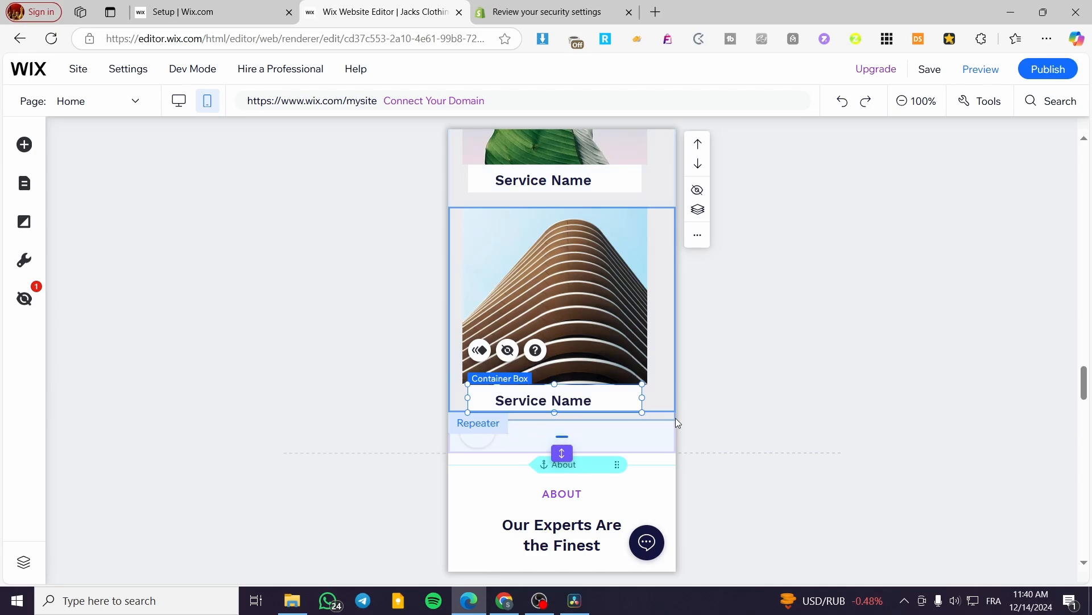
- Shift the Service Name text under the green leaf image to the right to centre it in its white box
{"action": "scroll", "coordinate": [797, 346], "scroll_direction": "up", "scroll_amount": 1}
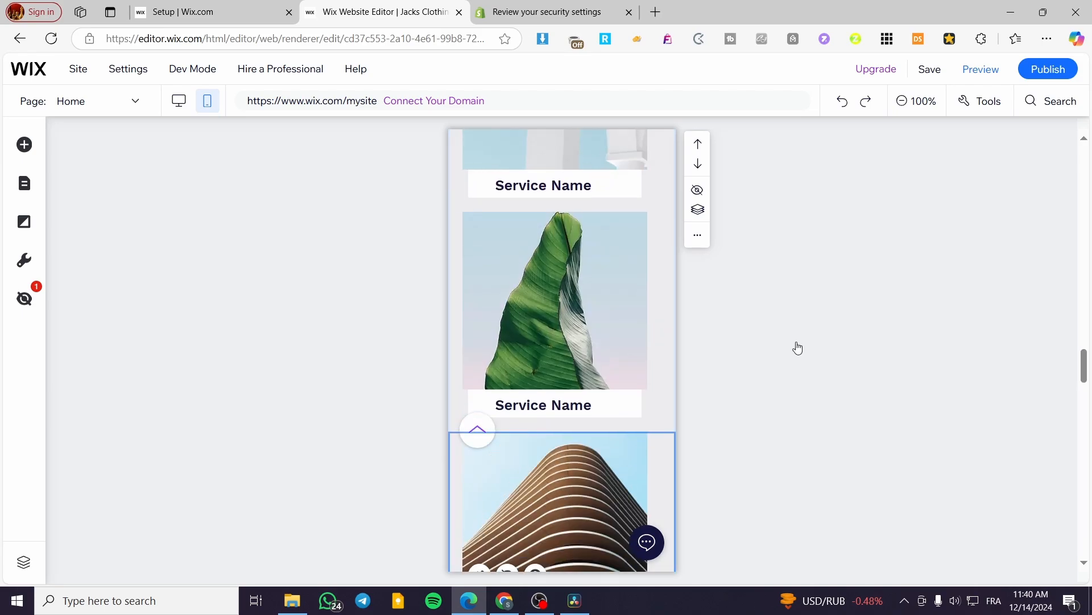
{"action": "left_click_drag", "start_coordinate": [560, 465], "coordinate": [565, 465]}
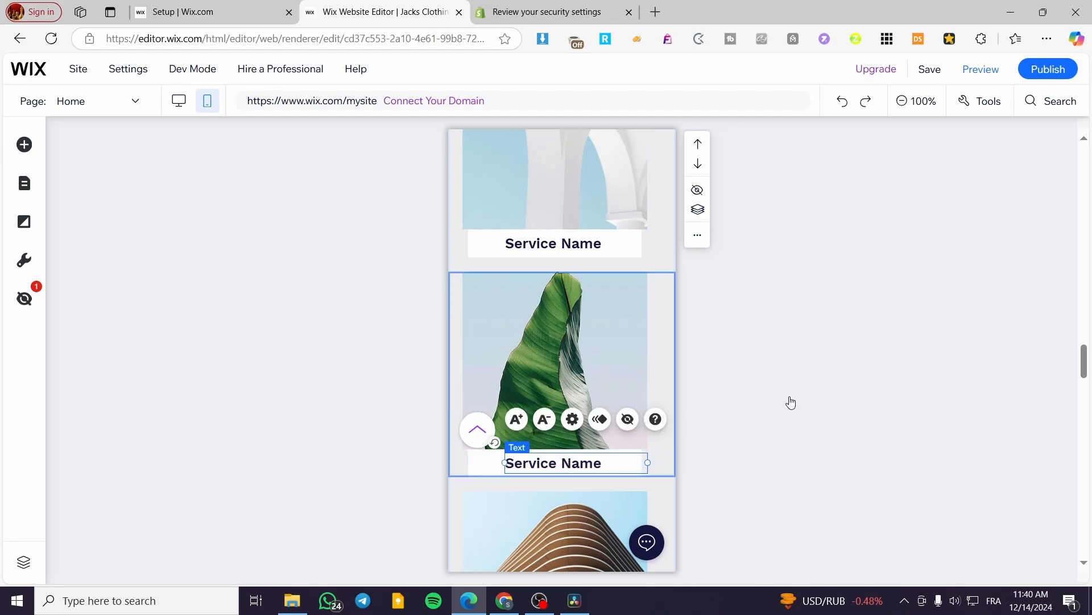
{"action": "left_click", "coordinate": [791, 400]}
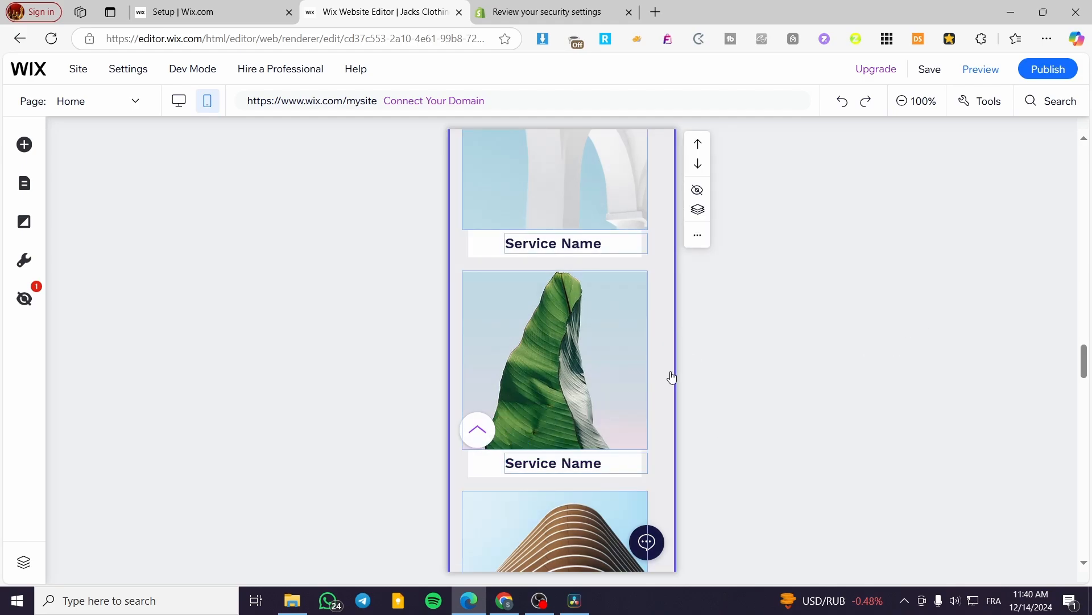
- Move the whole repeater of service images slightly to the right to centre it in the mobile layout
{"action": "scroll", "coordinate": [530, 400], "scroll_direction": "up", "scroll_amount": 2}
{"action": "scroll", "coordinate": [530, 400], "scroll_direction": "up", "scroll_amount": 3}
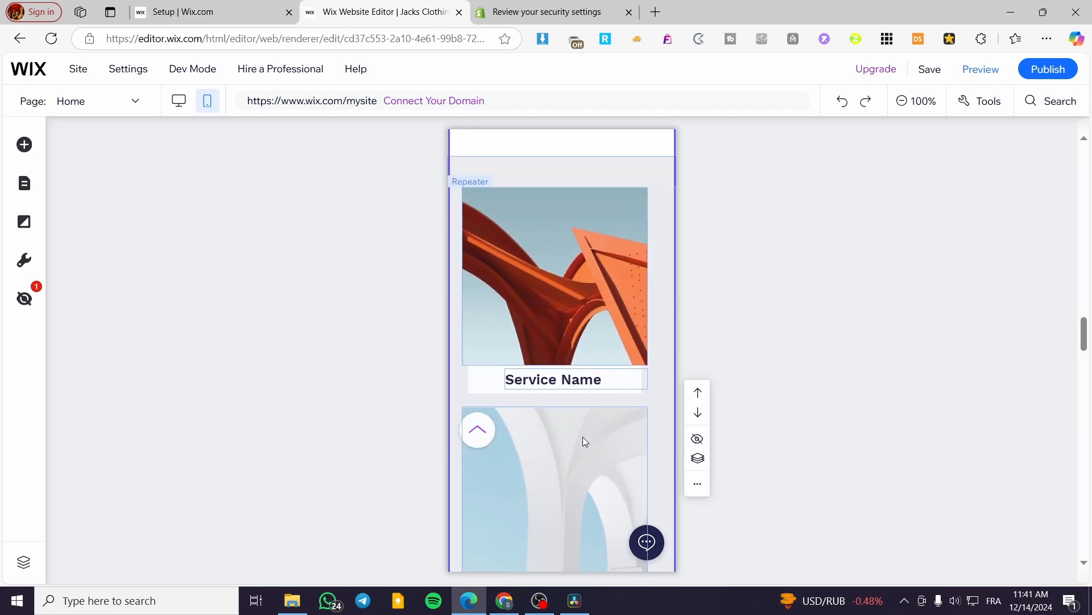
{"action": "scroll", "coordinate": [547, 386], "scroll_direction": "up", "scroll_amount": 2}
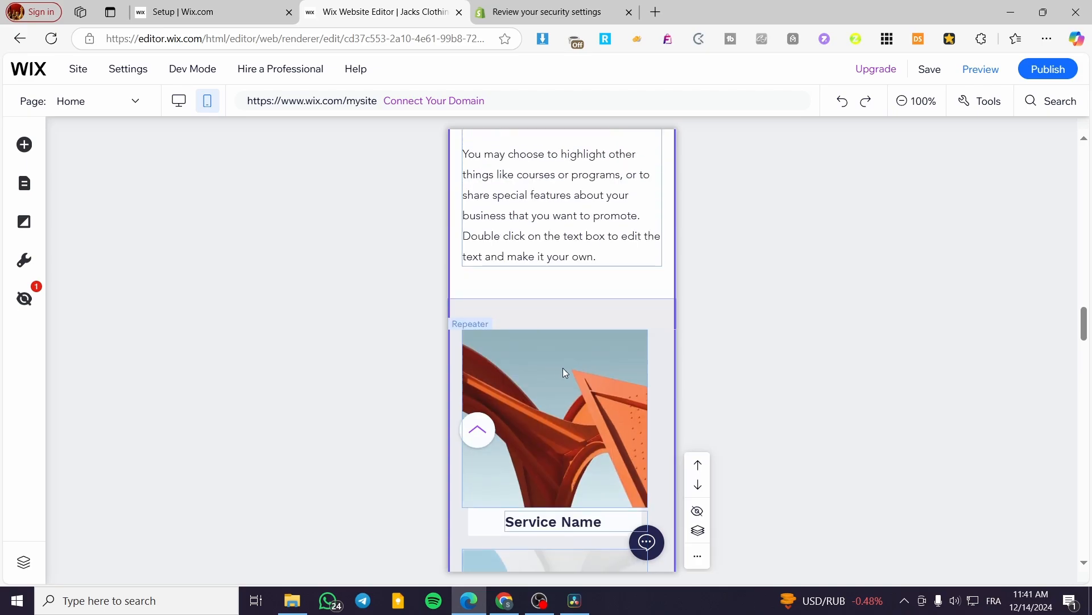
{"action": "scroll", "coordinate": [712, 341], "scroll_direction": "down", "scroll_amount": 4}
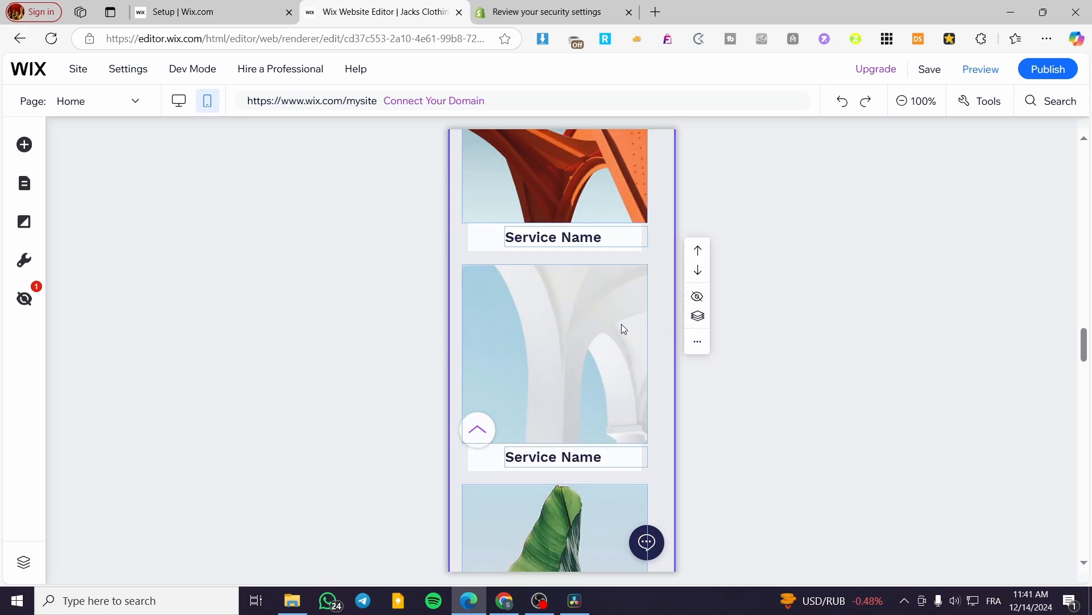
{"action": "left_click", "coordinate": [560, 310]}
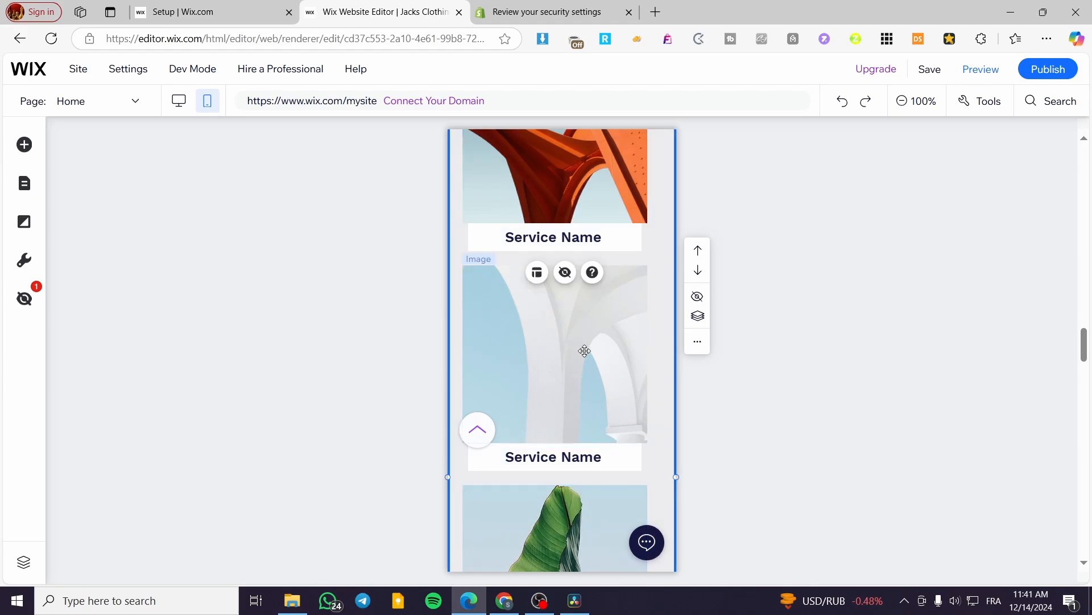
{"action": "left_click_drag", "start_coordinate": [552, 322], "coordinate": [557, 322]}
{"action": "scroll", "coordinate": [588, 373], "scroll_direction": "up", "scroll_amount": 6}
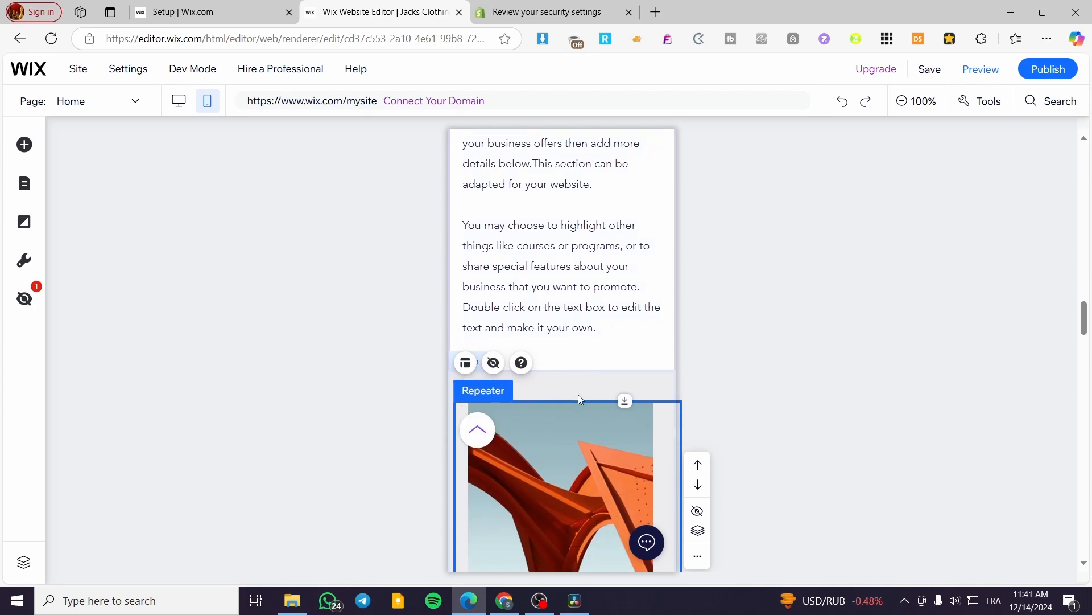
- Widen the white service name box on both sides to 260 px so it matches the service image's width
{"action": "scroll", "coordinate": [579, 398], "scroll_direction": "down", "scroll_amount": 8}
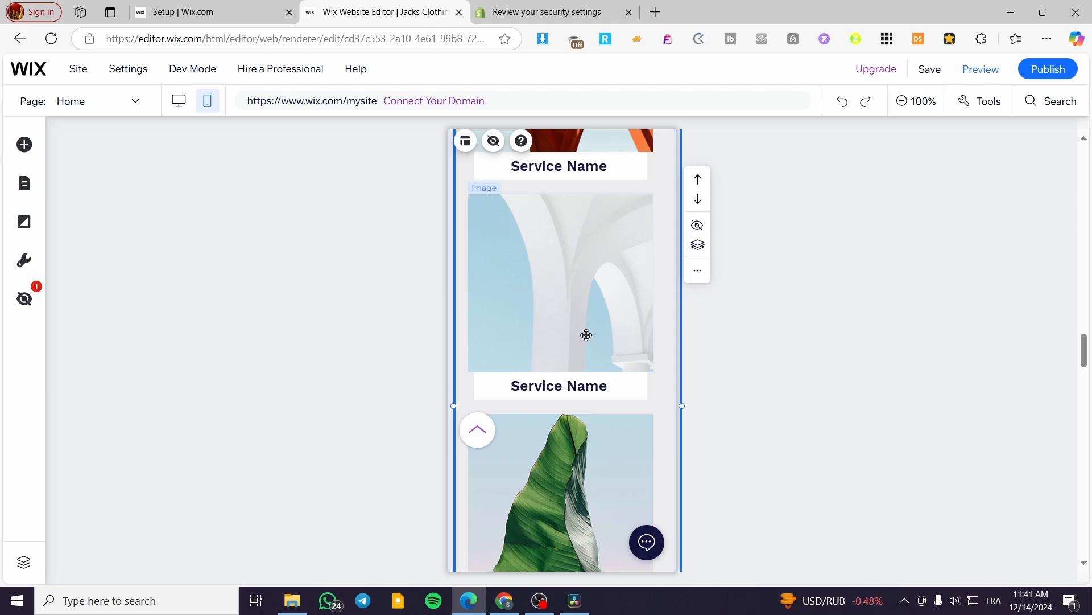
{"action": "scroll", "coordinate": [586, 334], "scroll_direction": "down", "scroll_amount": 3}
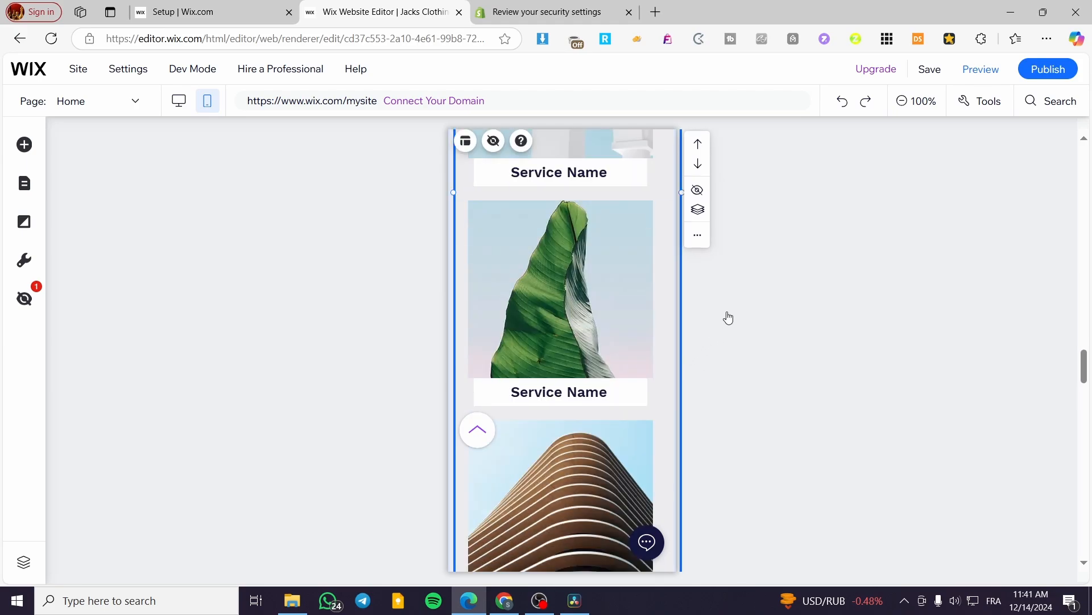
{"action": "left_click", "coordinate": [639, 402]}
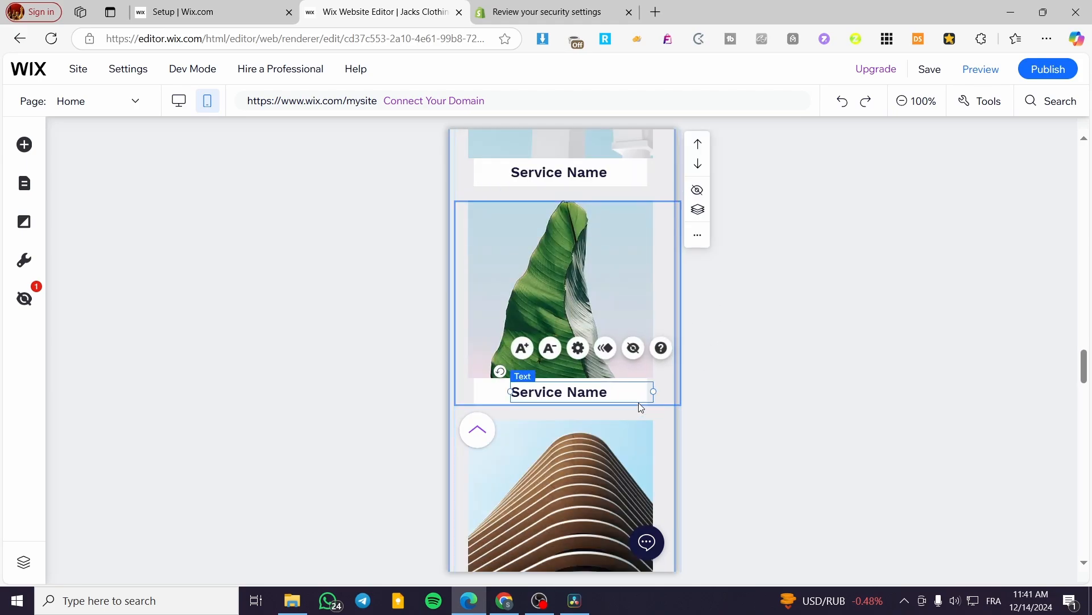
{"action": "left_click", "coordinate": [488, 391]}
{"action": "left_click_drag", "start_coordinate": [471, 391], "coordinate": [468, 391]}
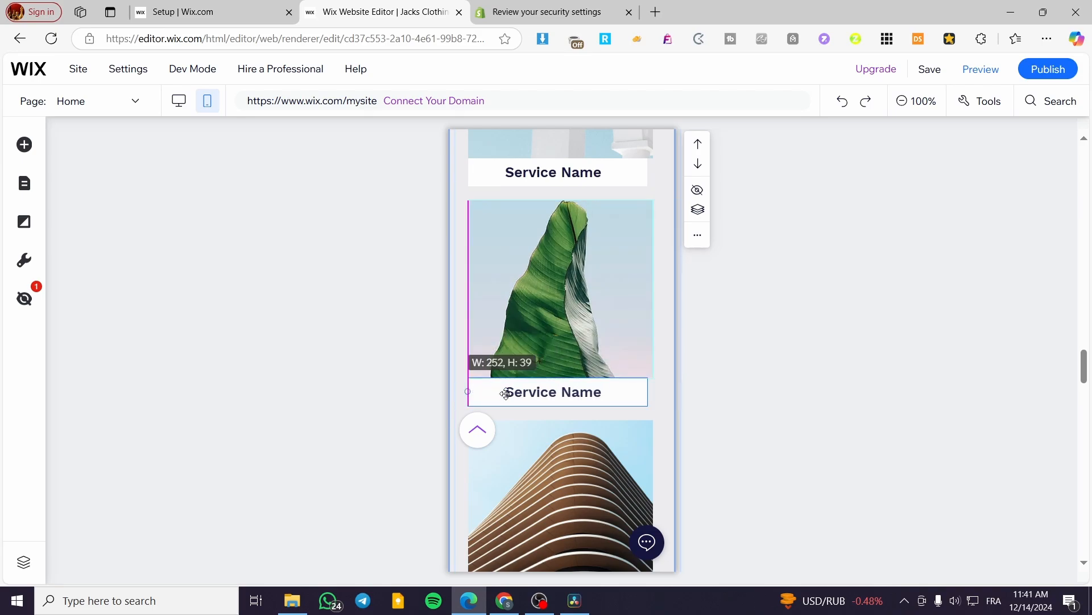
{"action": "left_click_drag", "start_coordinate": [648, 391], "coordinate": [655, 391]}
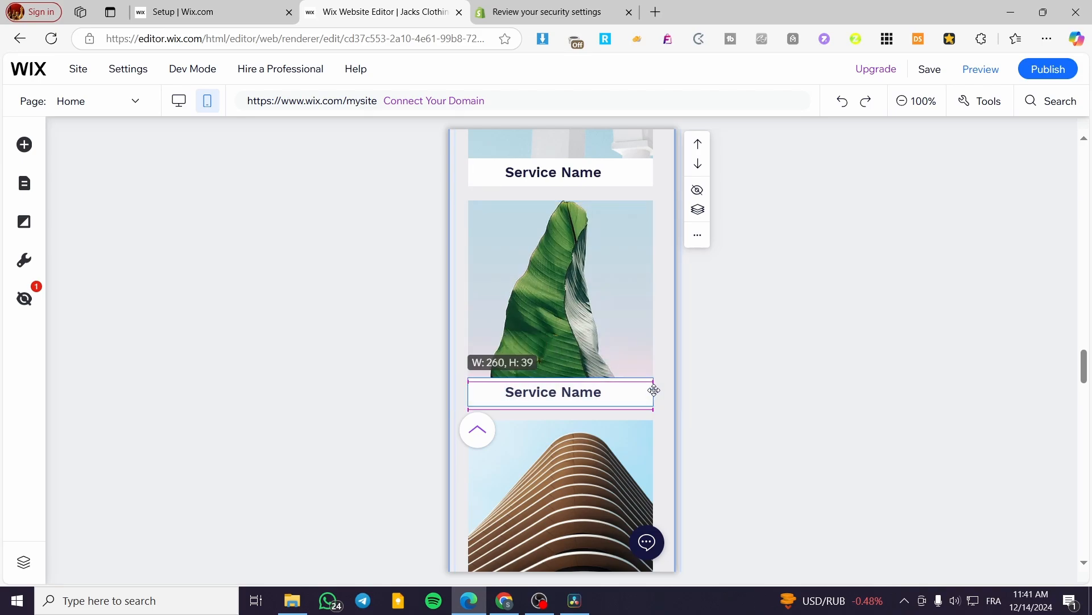
{"action": "left_click", "coordinate": [895, 329]}
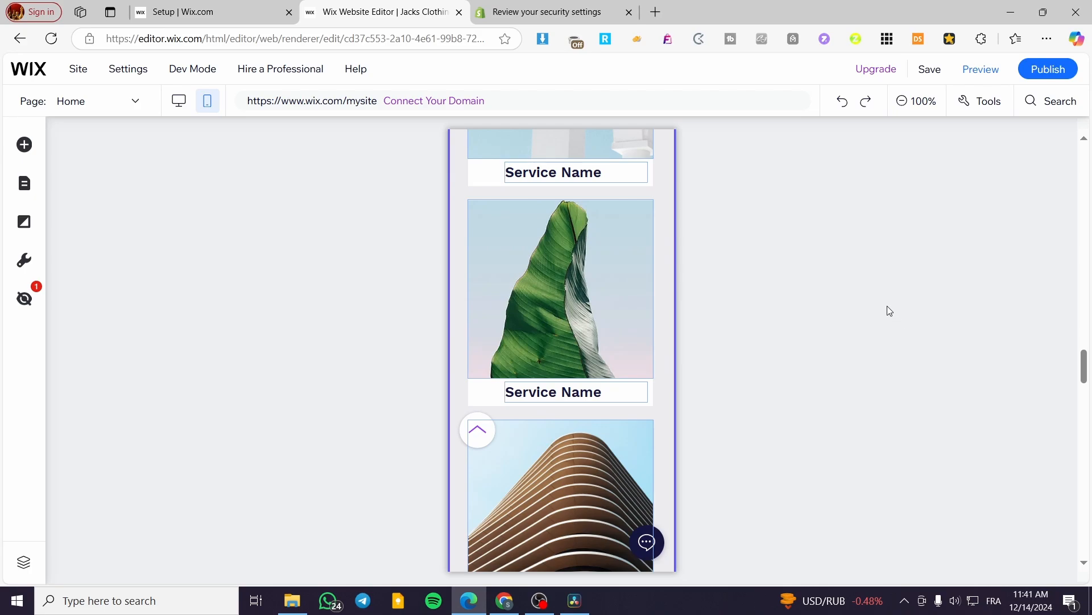
- Review the adjusted mobile Services section and switch the editor to desktop view
{"action": "scroll", "coordinate": [564, 387], "scroll_direction": "down", "scroll_amount": 7}
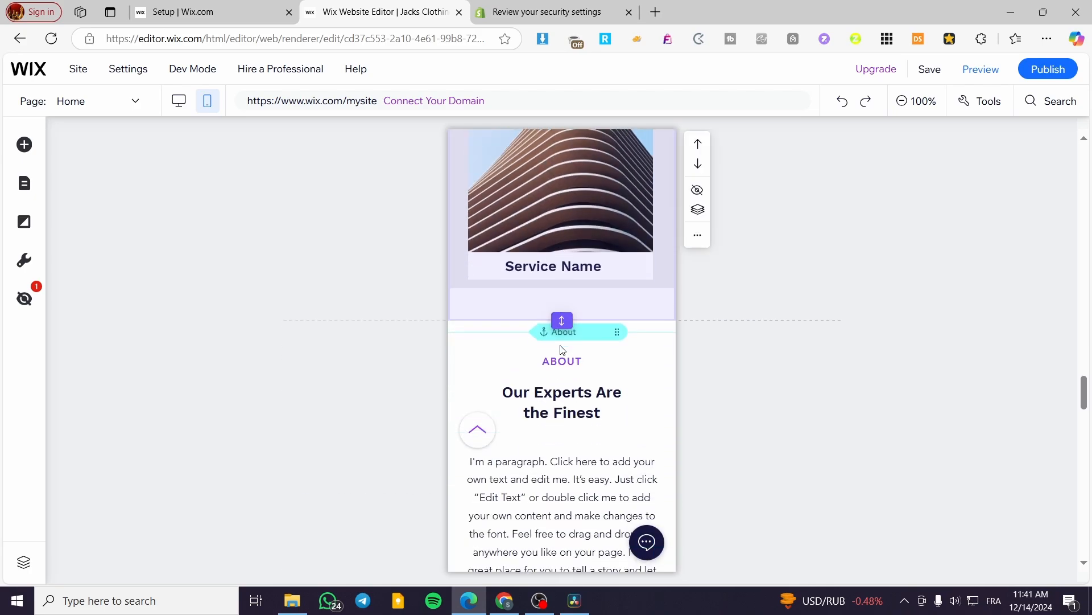
{"action": "scroll", "coordinate": [572, 407], "scroll_direction": "up", "scroll_amount": 10}
{"action": "scroll", "coordinate": [571, 405], "scroll_direction": "up", "scroll_amount": 6}
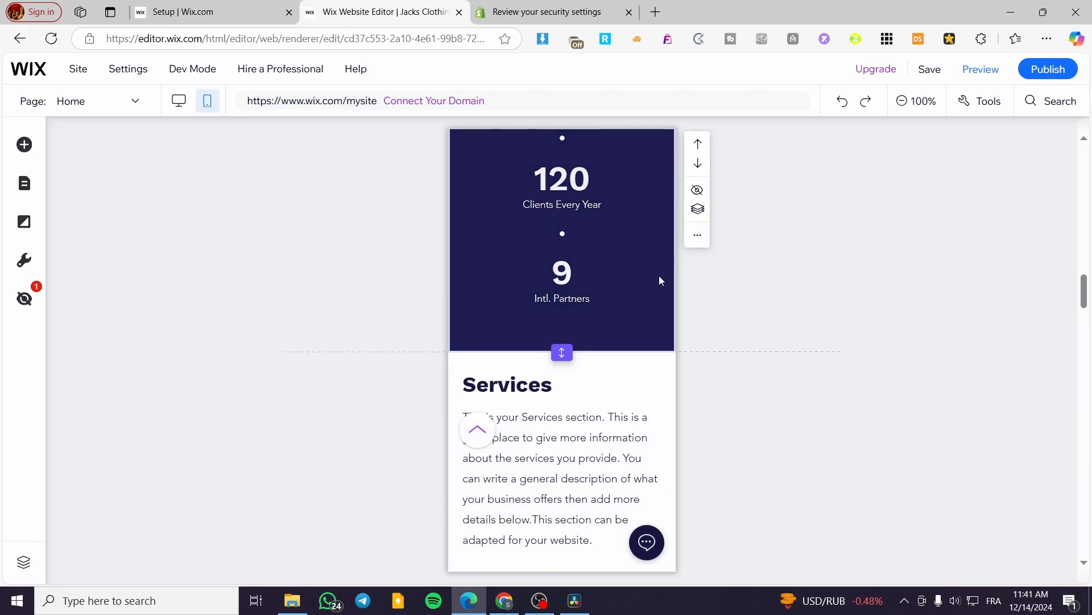
{"action": "left_click", "coordinate": [182, 99]}
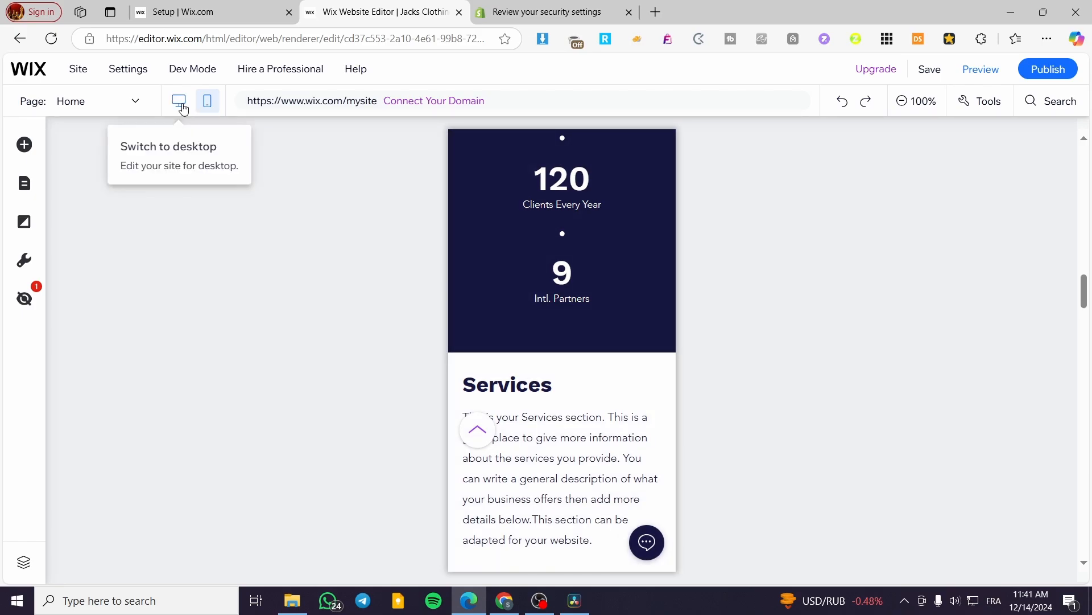
{"action": "left_click", "coordinate": [181, 101]}
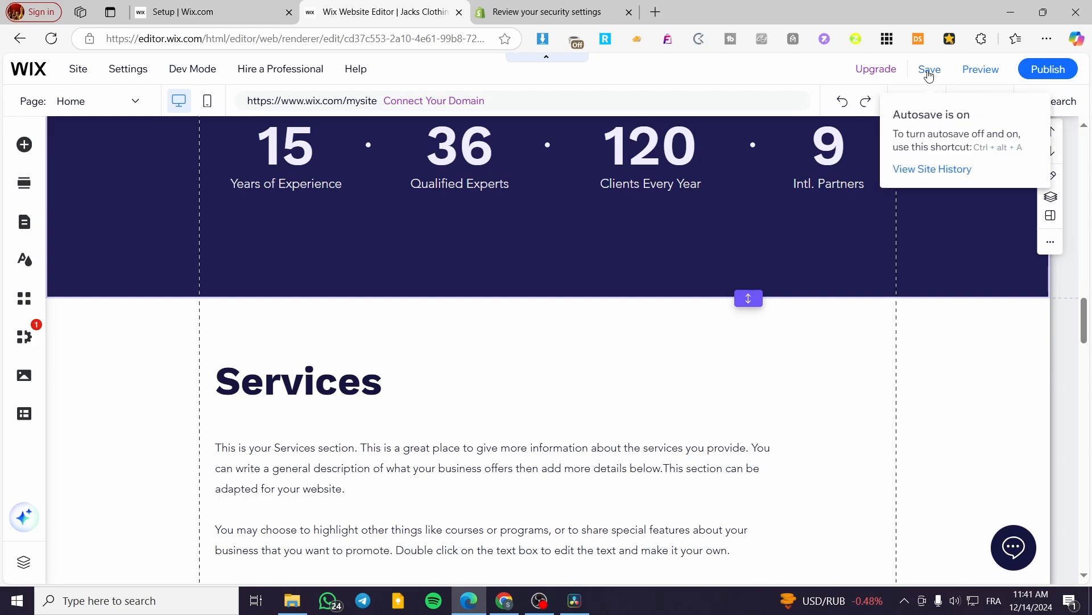
- Save the site and dismiss the dialog showing the site's domain
{"action": "left_click", "coordinate": [929, 69]}
{"action": "left_click", "coordinate": [764, 173]}
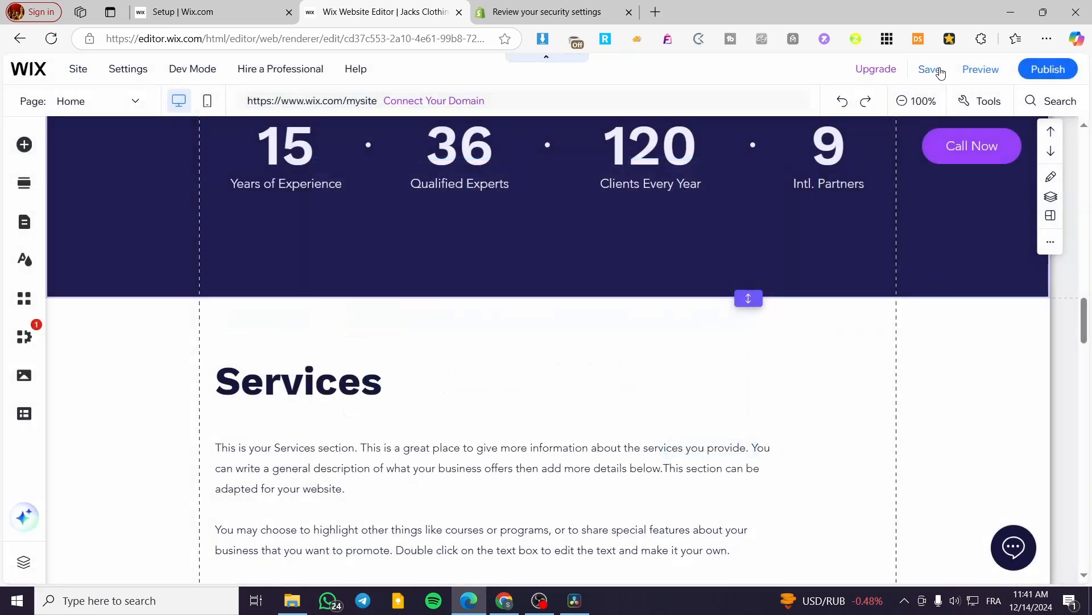
{"action": "left_click", "coordinate": [941, 70]}
{"action": "left_click", "coordinate": [709, 448]}
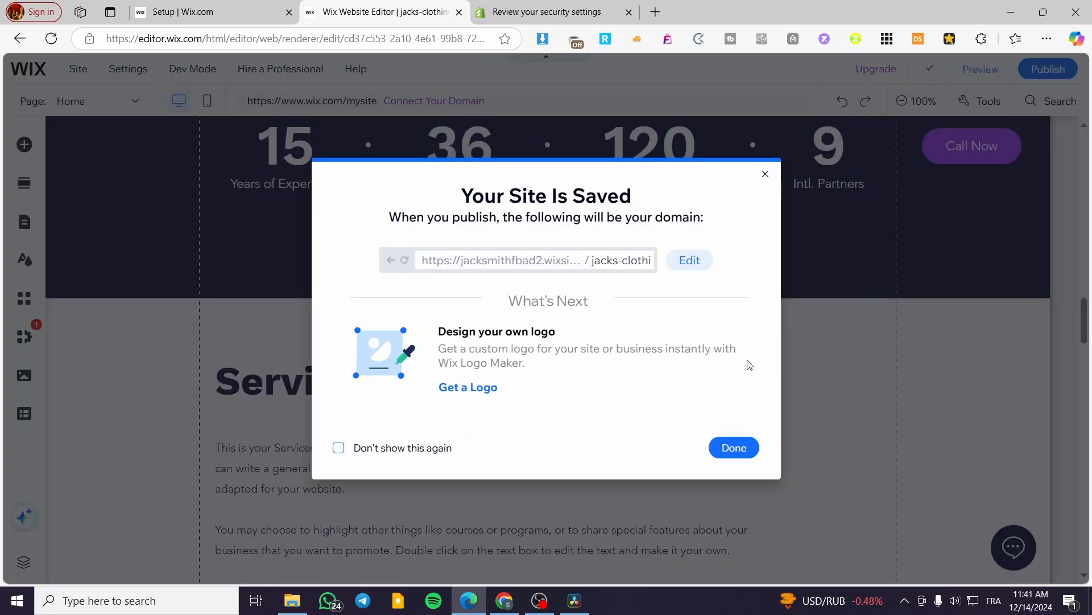
{"action": "left_click", "coordinate": [734, 446]}
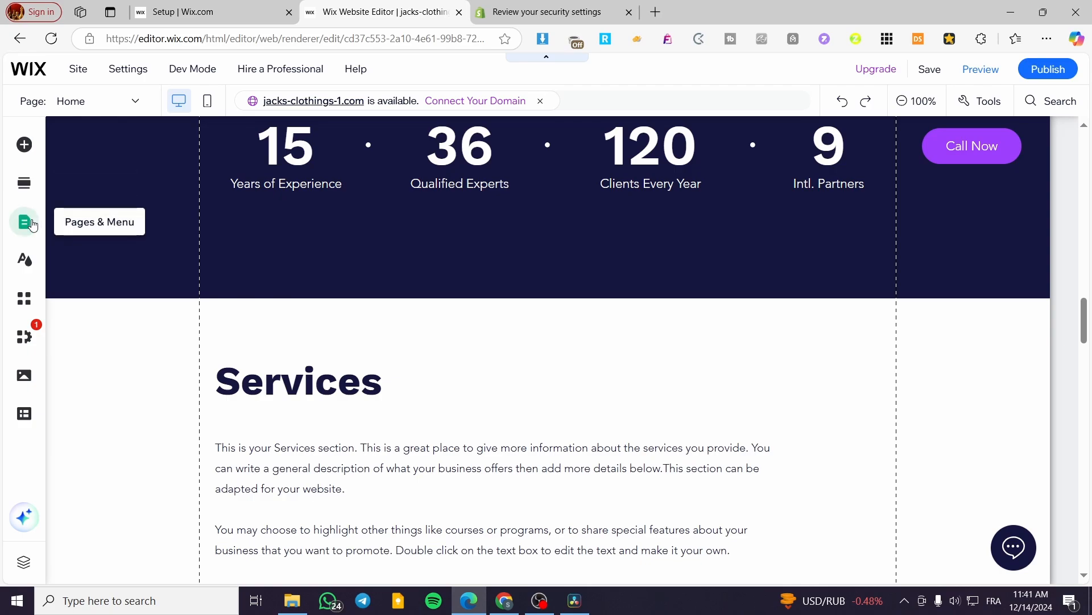
- Add a blank section between the About and Testimonials sections of the Home page
{"action": "left_click", "coordinate": [24, 145]}
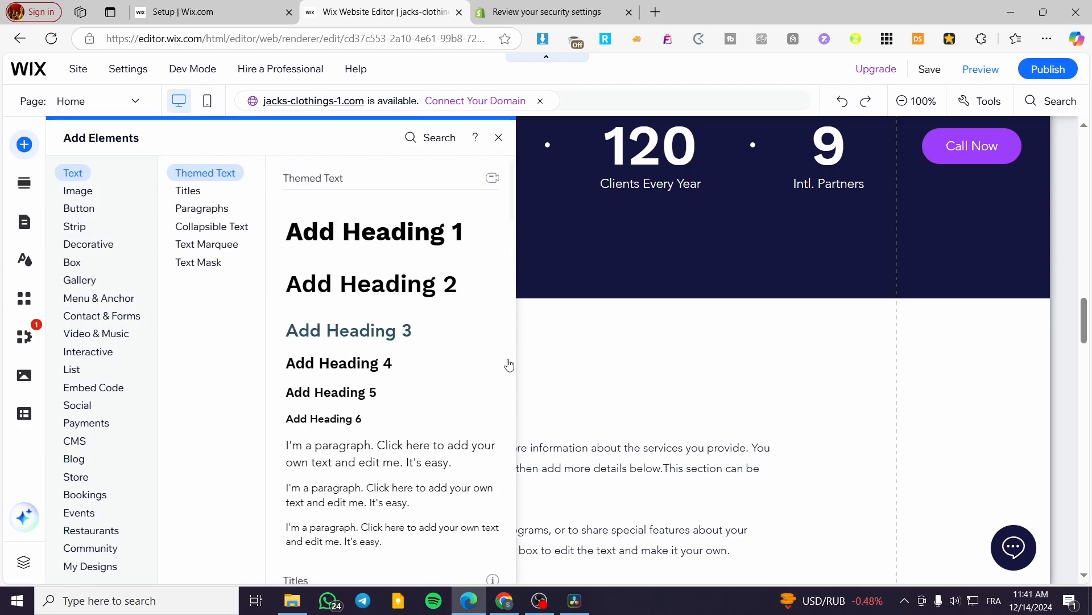
{"action": "left_click", "coordinate": [694, 370]}
{"action": "scroll", "coordinate": [690, 363], "scroll_direction": "down", "scroll_amount": 10}
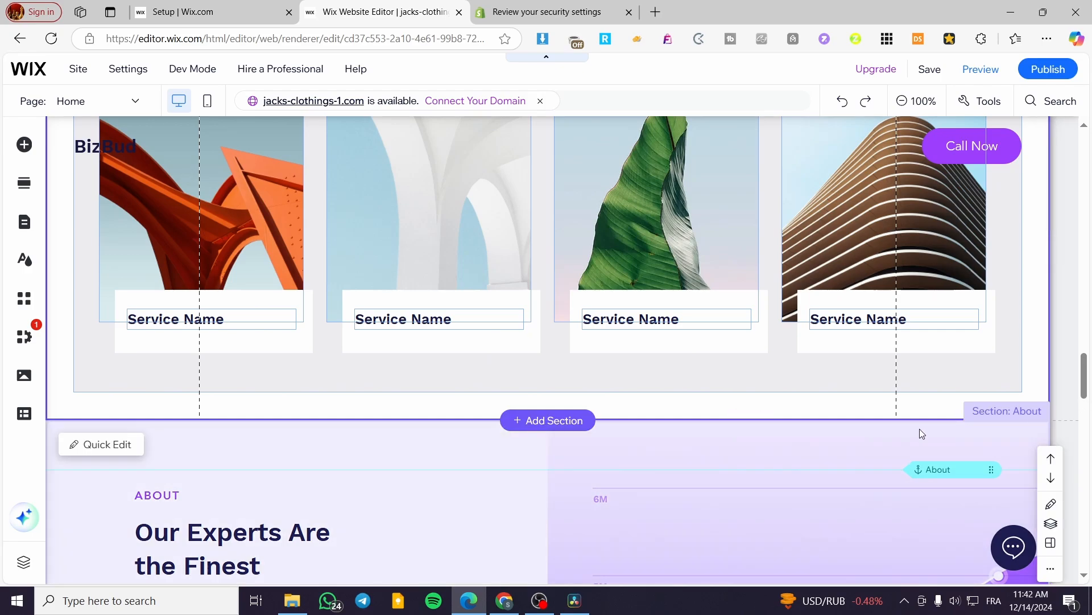
{"action": "scroll", "coordinate": [428, 432], "scroll_direction": "down", "scroll_amount": 10}
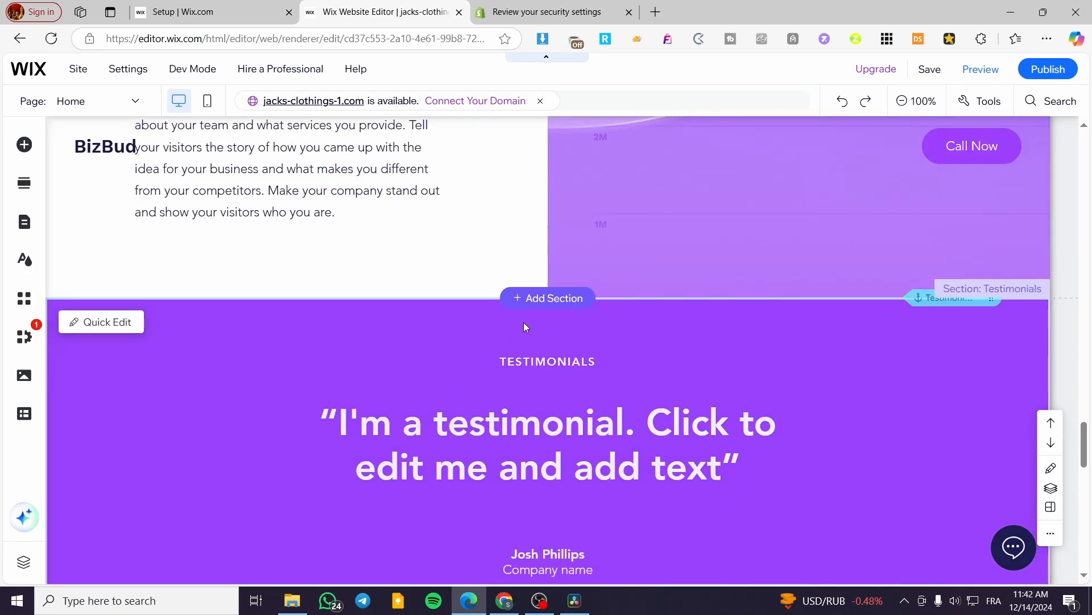
{"action": "left_click", "coordinate": [558, 298]}
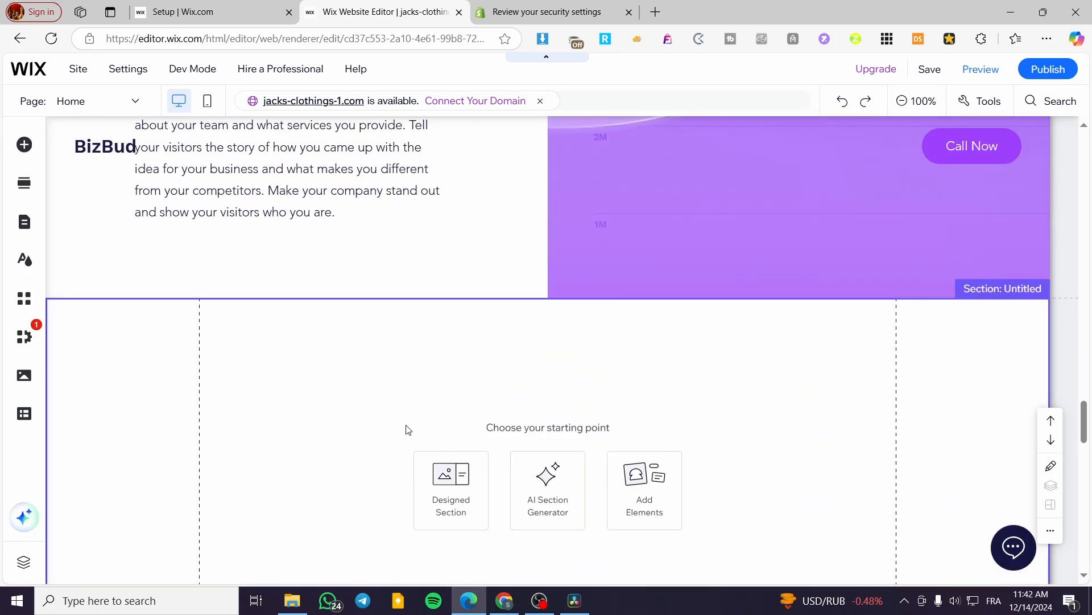
- Browse the available element categories and add the Grid (Pro Gallery) element to the blank section
{"action": "left_click", "coordinate": [24, 143]}
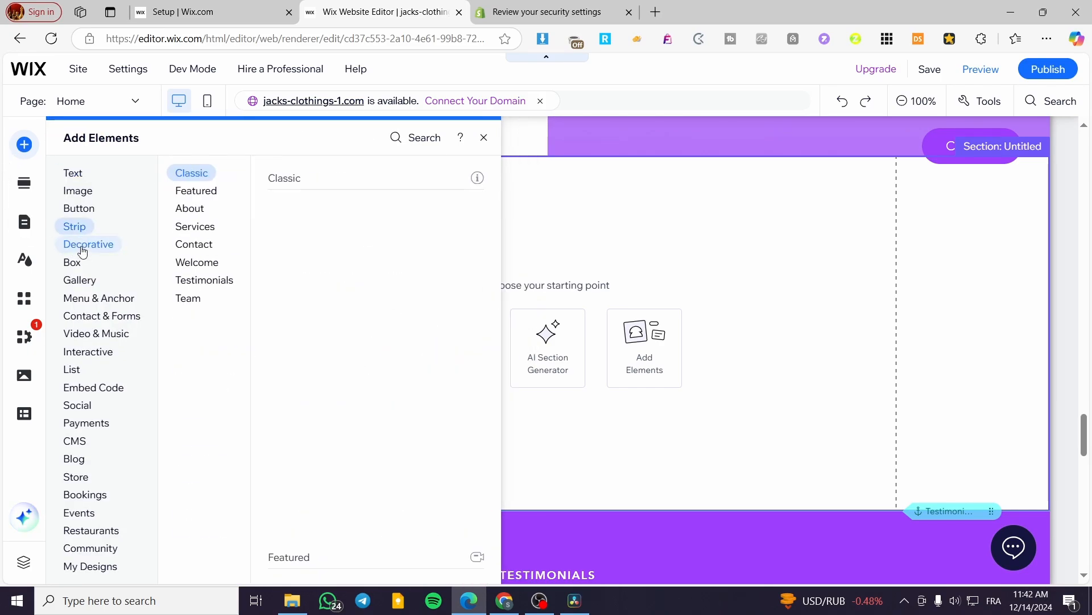
{"action": "mouse_move", "coordinate": [80, 247]}
{"action": "mouse_move", "coordinate": [78, 266]}
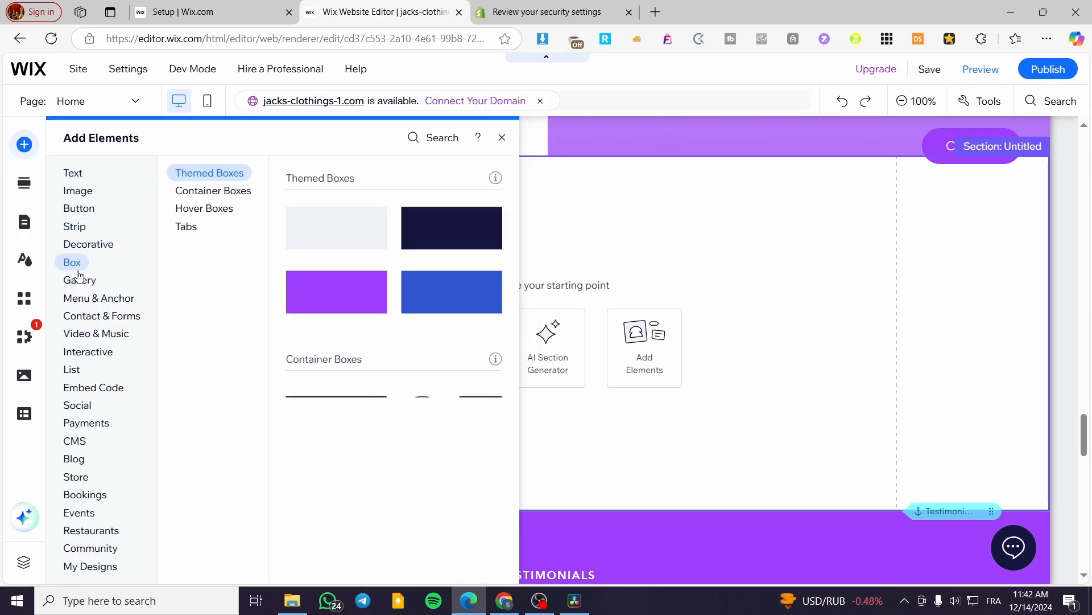
{"action": "mouse_move", "coordinate": [86, 302]}
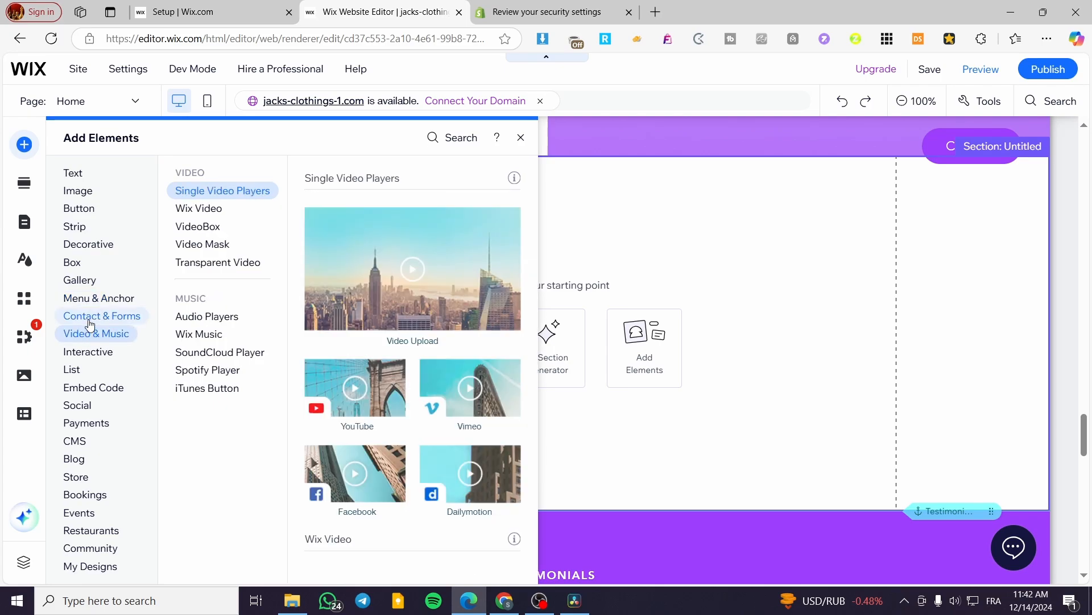
{"action": "mouse_move", "coordinate": [90, 324]}
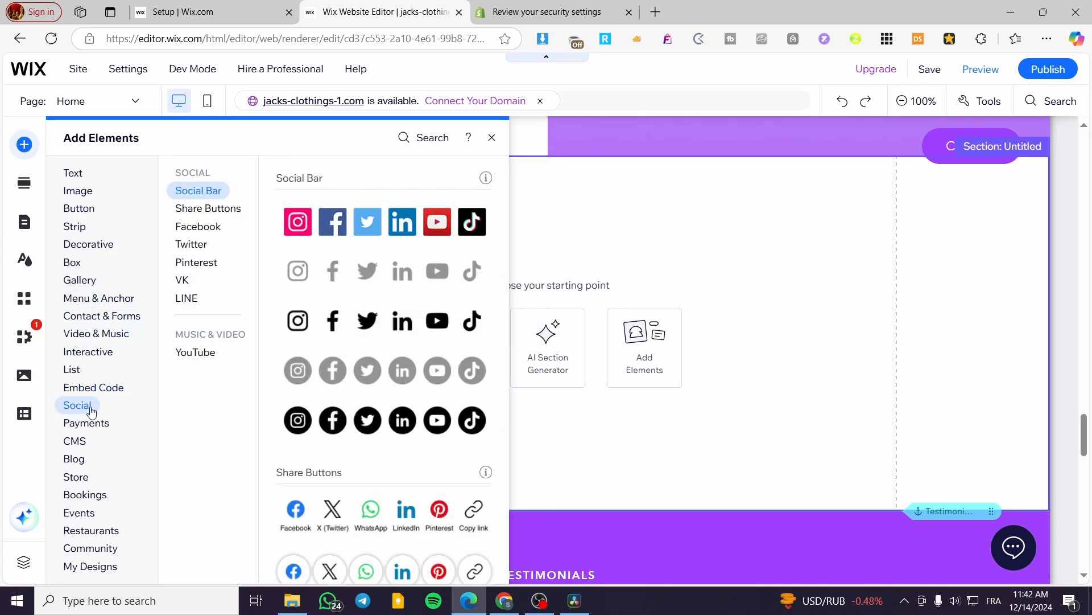
{"action": "mouse_move", "coordinate": [95, 430]}
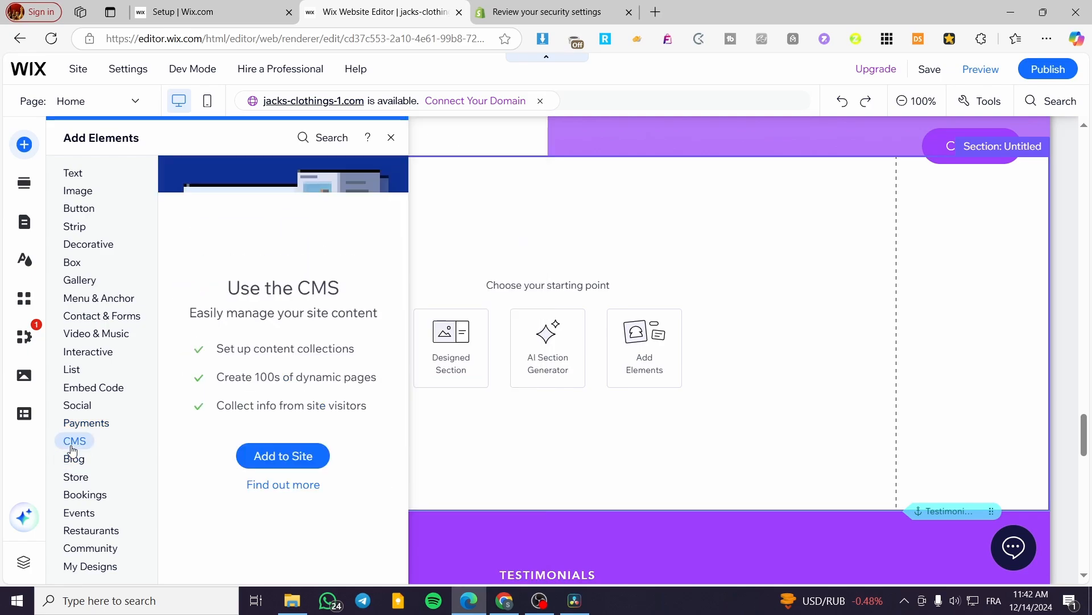
{"action": "mouse_move", "coordinate": [73, 460]}
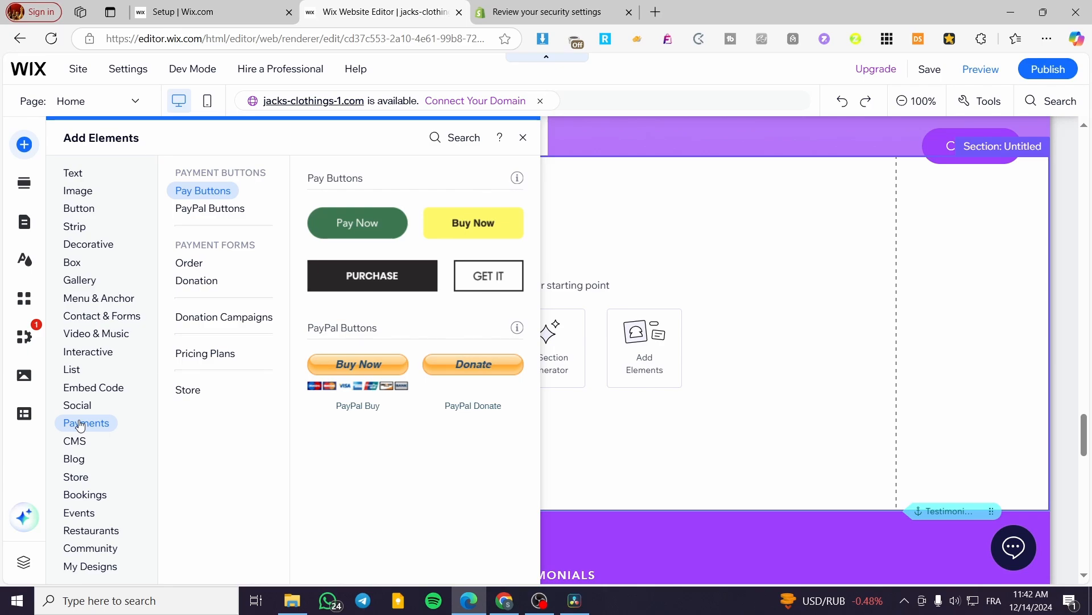
{"action": "mouse_move", "coordinate": [88, 406]}
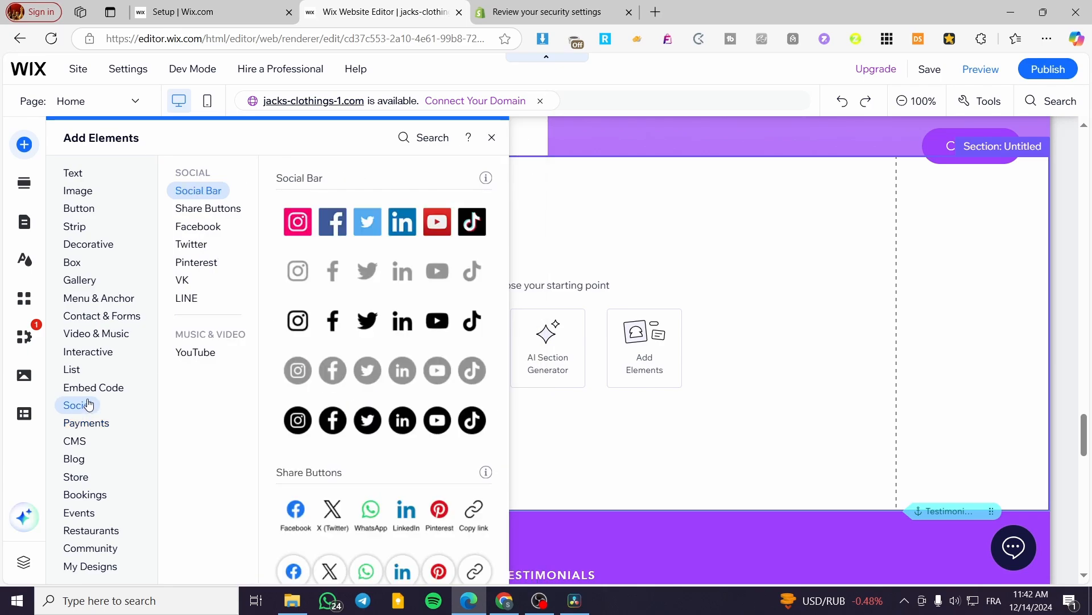
{"action": "mouse_move", "coordinate": [93, 386]}
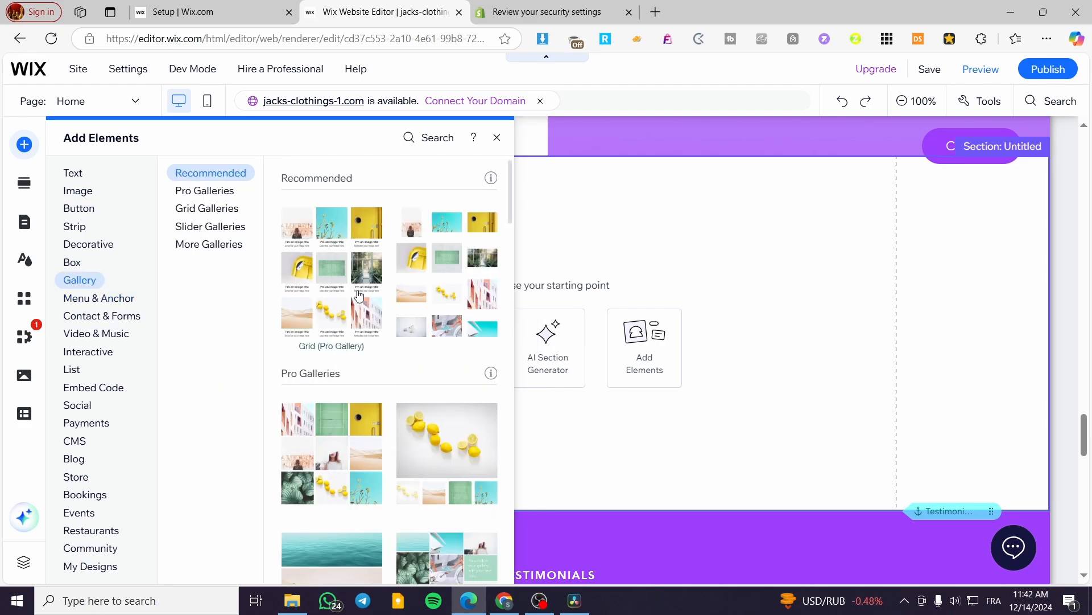
{"action": "left_click_drag", "start_coordinate": [354, 292], "coordinate": [575, 343]}
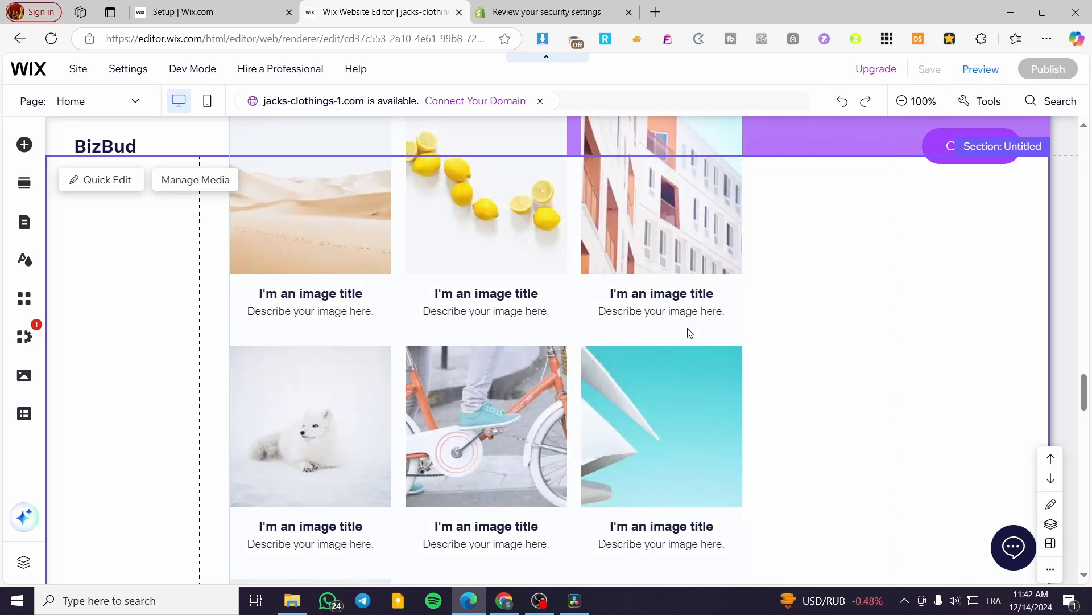
- Move the gallery so it is horizontally centred and sits just below the top edge of the blank section
{"action": "left_click_drag", "start_coordinate": [675, 366], "coordinate": [779, 591]}
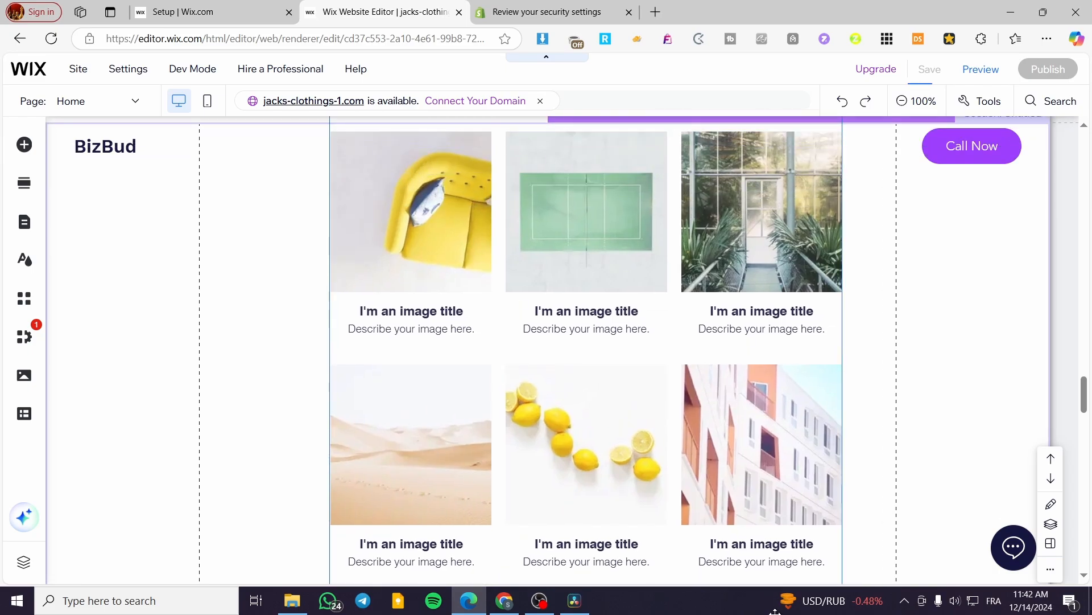
{"action": "scroll", "coordinate": [689, 331], "scroll_direction": "down", "scroll_amount": 6}
{"action": "scroll", "coordinate": [686, 361], "scroll_direction": "down", "scroll_amount": 5}
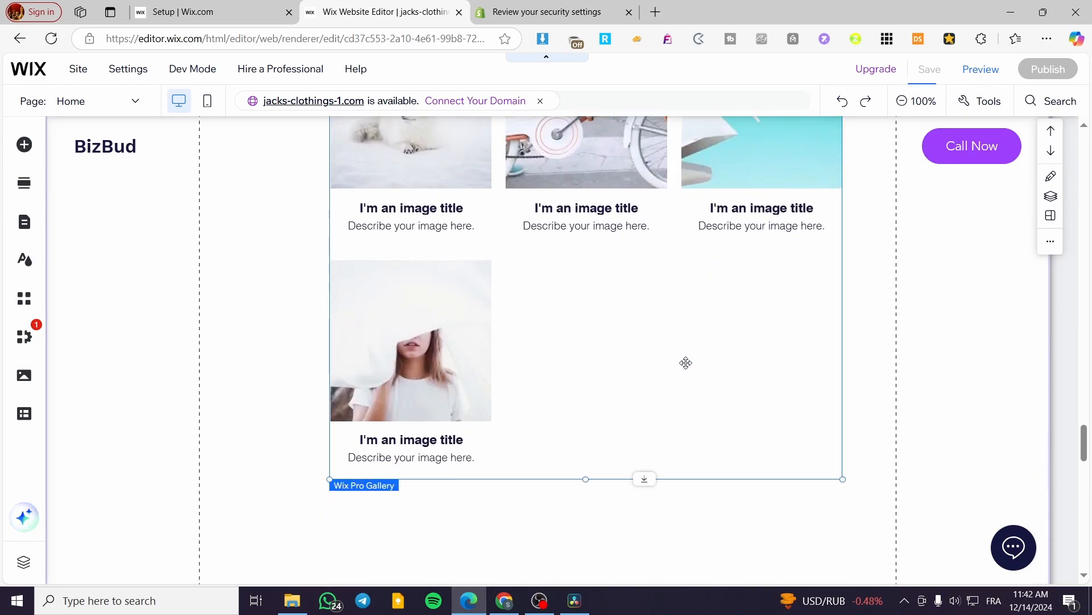
{"action": "left_click_drag", "start_coordinate": [634, 312], "coordinate": [633, 456]}
{"action": "scroll", "coordinate": [605, 400], "scroll_direction": "up", "scroll_amount": 8}
{"action": "scroll", "coordinate": [617, 458], "scroll_direction": "down", "scroll_amount": 8}
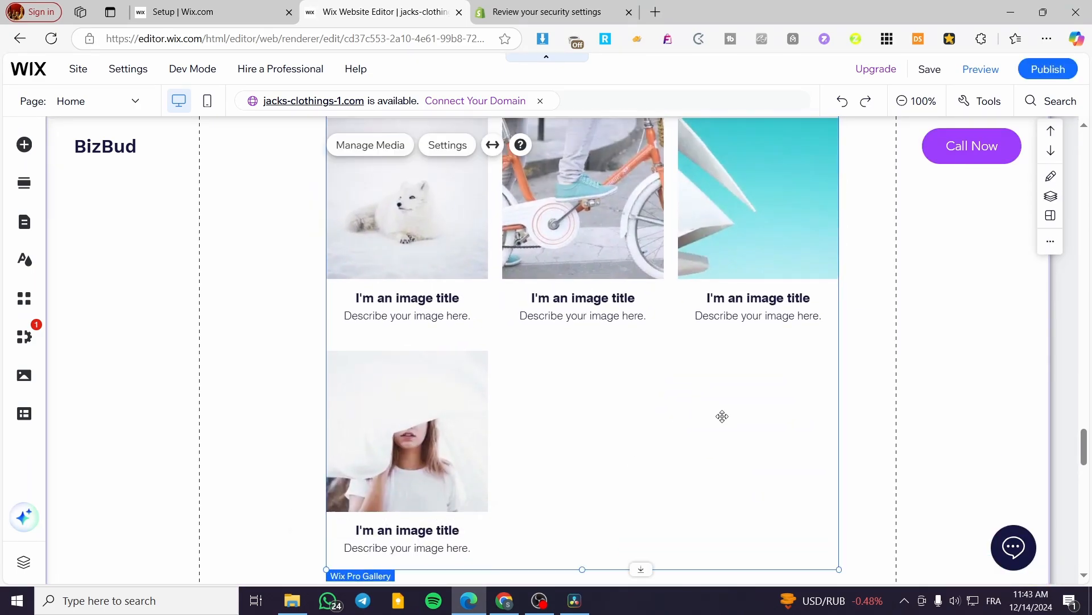
{"action": "scroll", "coordinate": [721, 417], "scroll_direction": "up", "scroll_amount": 10}
{"action": "scroll", "coordinate": [708, 378], "scroll_direction": "up", "scroll_amount": 4}
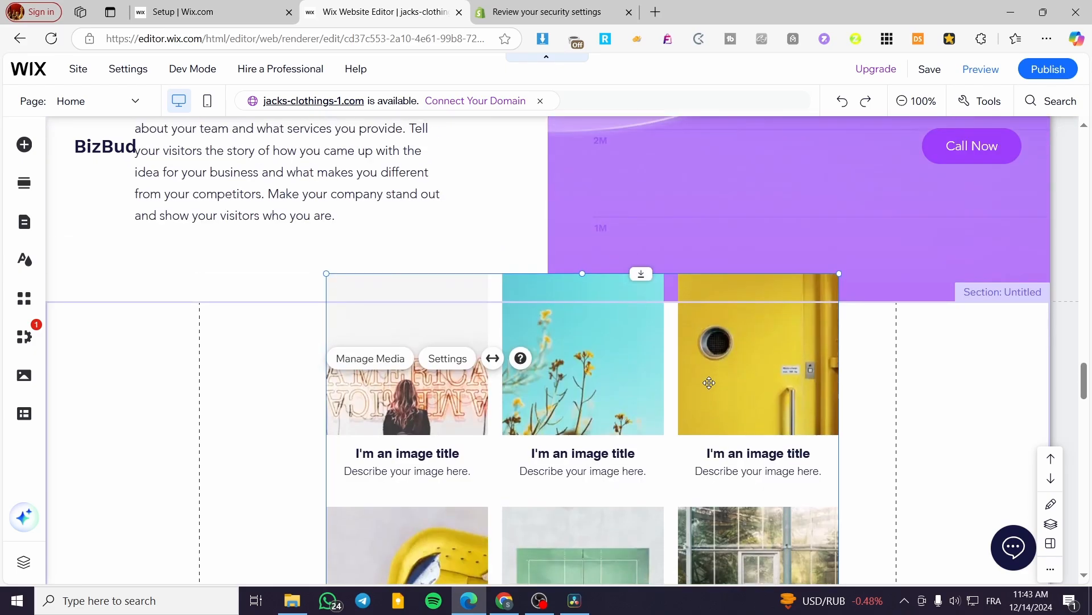
{"action": "scroll", "coordinate": [708, 378], "scroll_direction": "down", "scroll_amount": 3}
{"action": "left_click_drag", "start_coordinate": [647, 325], "coordinate": [616, 378]}
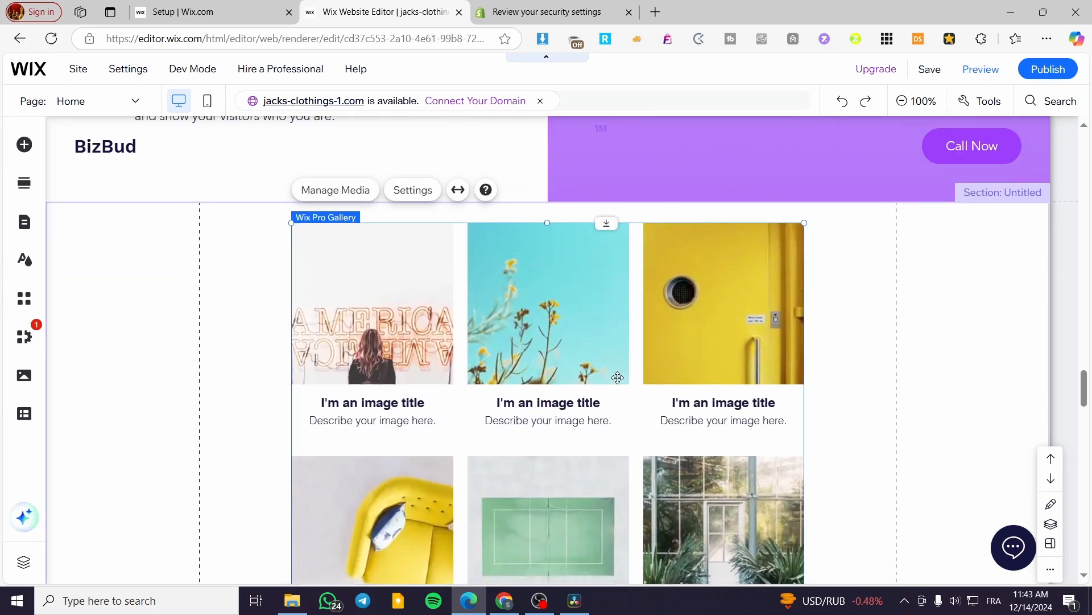
- Extend the gallery section's bottom edge downwards, past the gallery's last row
{"action": "scroll", "coordinate": [619, 373], "scroll_direction": "down", "scroll_amount": 15}
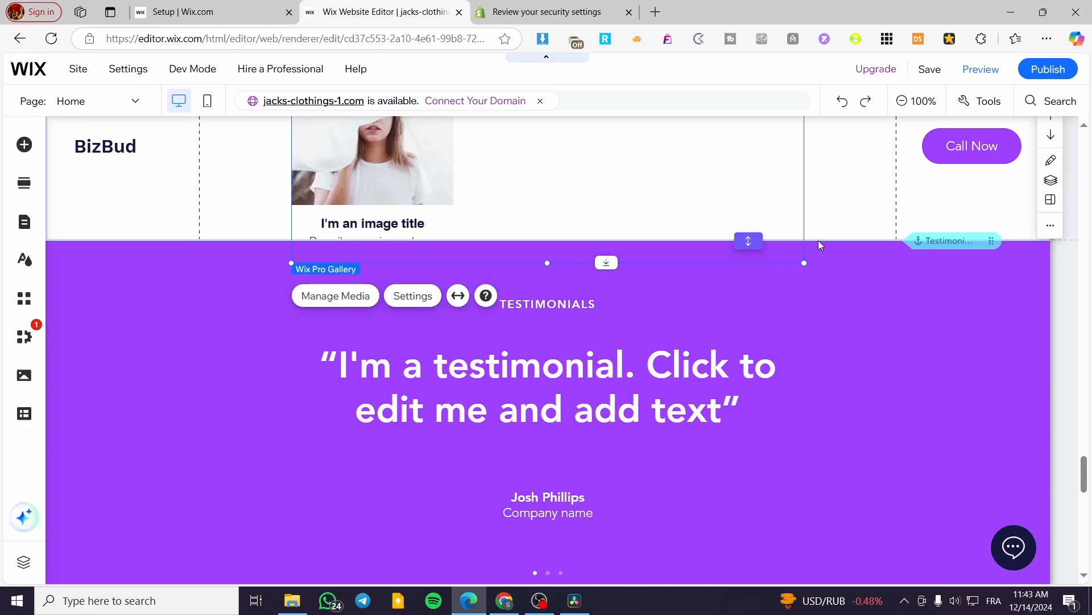
{"action": "left_click_drag", "start_coordinate": [748, 241], "coordinate": [750, 271]}
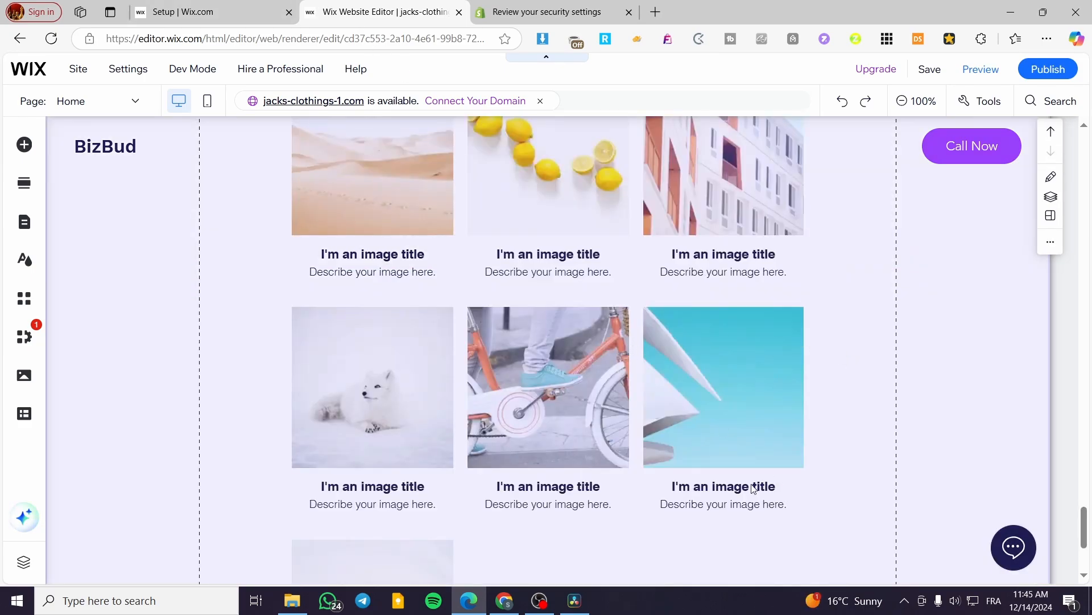
- Switch the editor to mobile view and examine the layout of the gallery, About and Testimonials sections
{"action": "scroll", "coordinate": [754, 488], "scroll_direction": "down", "scroll_amount": 1}
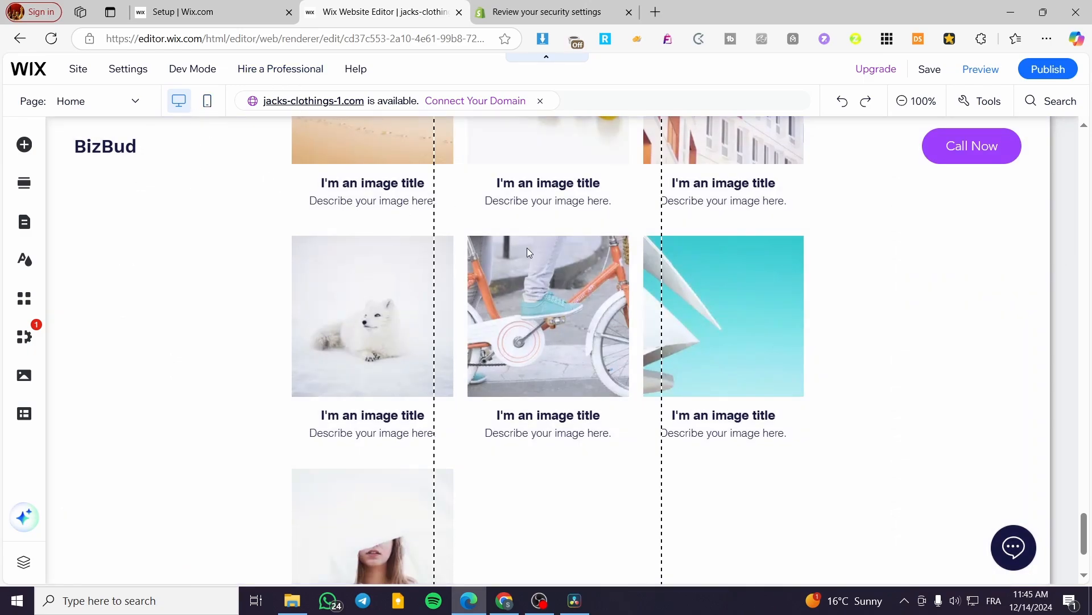
{"action": "left_click", "coordinate": [209, 102]}
{"action": "scroll", "coordinate": [683, 276], "scroll_direction": "down", "scroll_amount": 4}
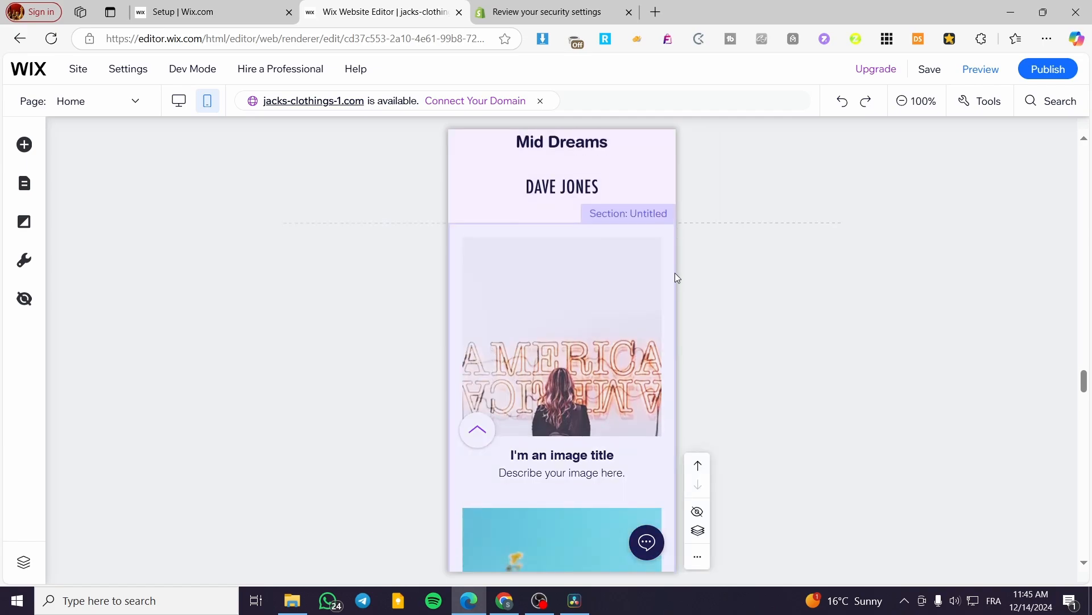
{"action": "scroll", "coordinate": [641, 278], "scroll_direction": "down", "scroll_amount": 7}
{"action": "scroll", "coordinate": [642, 308], "scroll_direction": "up", "scroll_amount": 20}
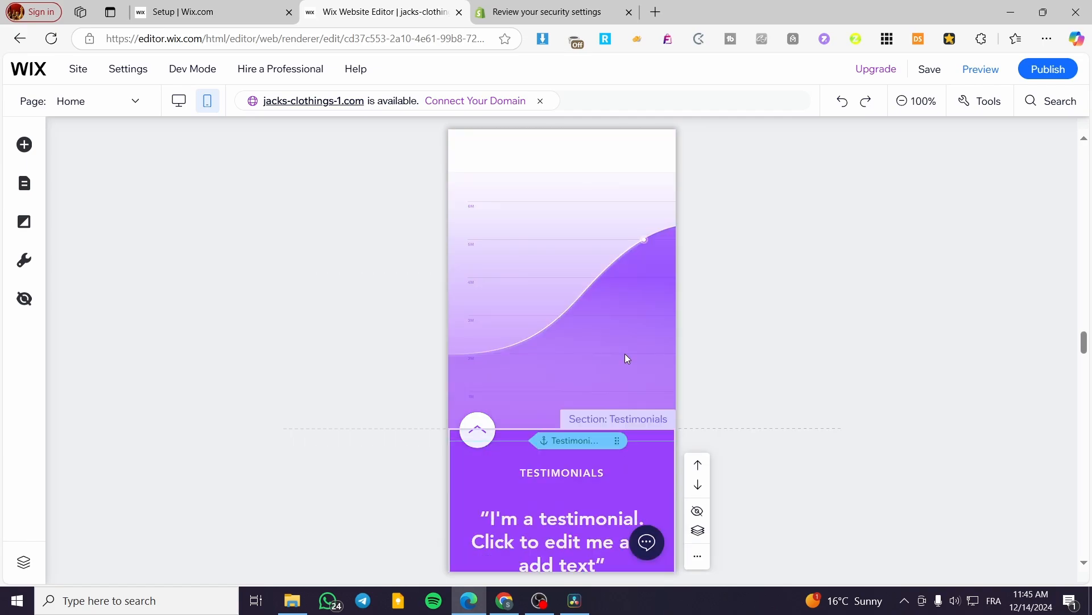
{"action": "scroll", "coordinate": [627, 357], "scroll_direction": "up", "scroll_amount": 6}
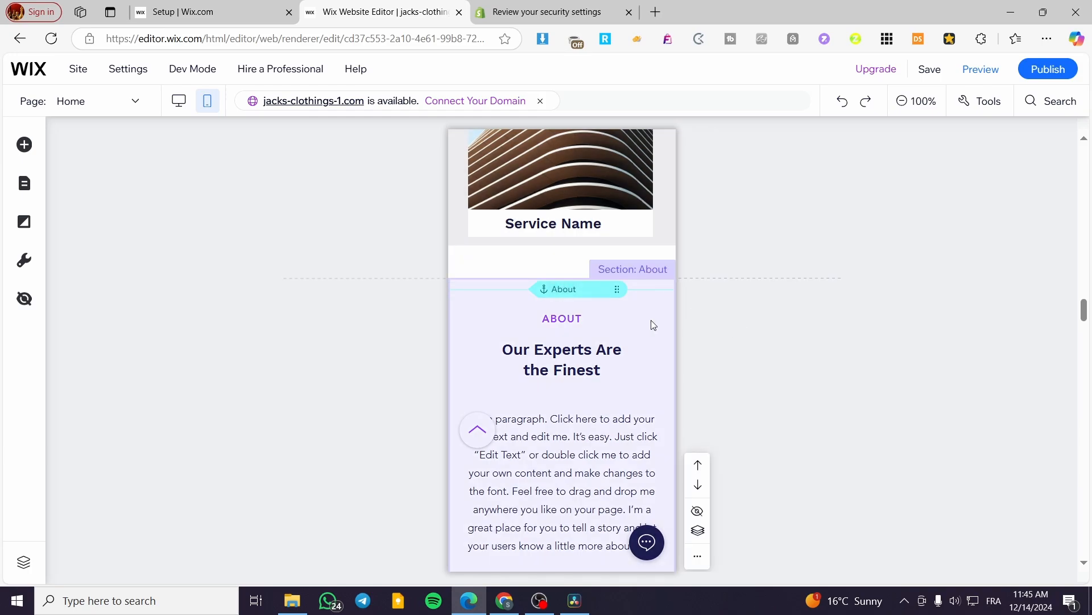
{"action": "scroll", "coordinate": [667, 338], "scroll_direction": "down", "scroll_amount": 2}
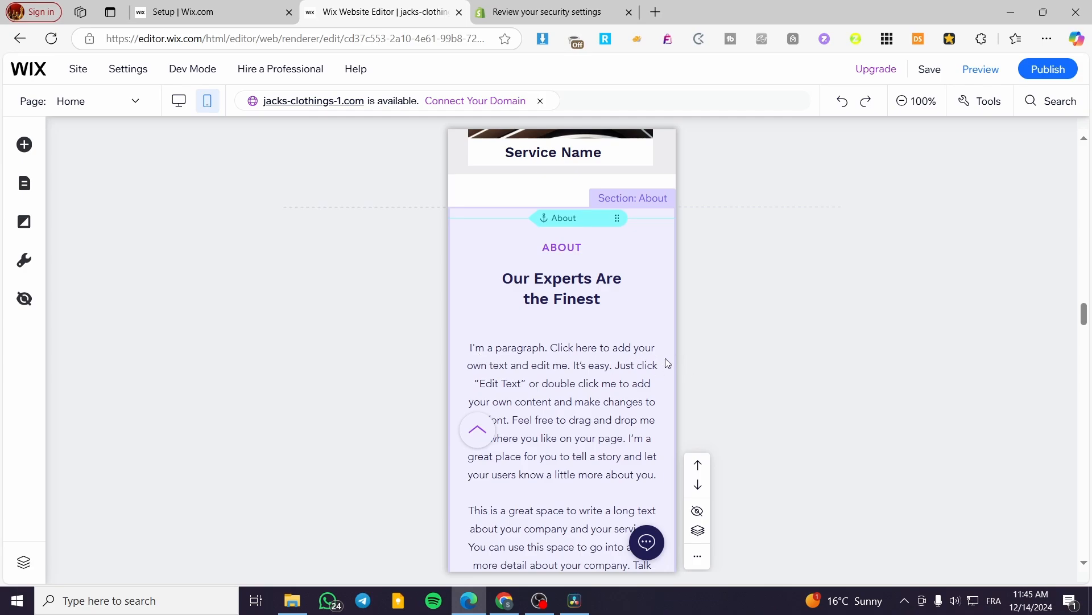
{"action": "scroll", "coordinate": [690, 370], "scroll_direction": "down", "scroll_amount": 10}
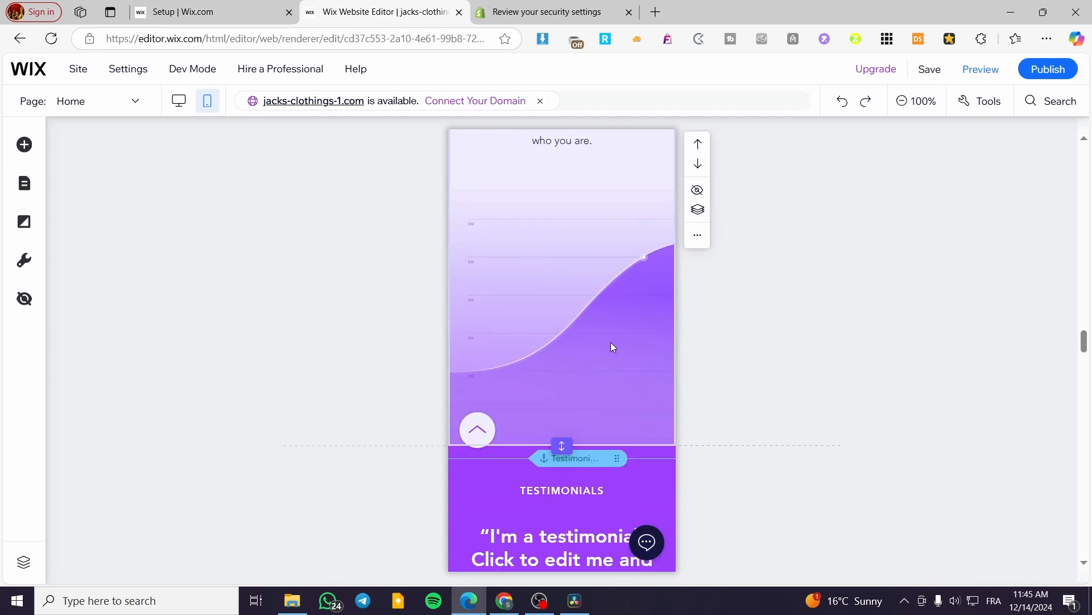
{"action": "scroll", "coordinate": [612, 348], "scroll_direction": "up", "scroll_amount": 4}
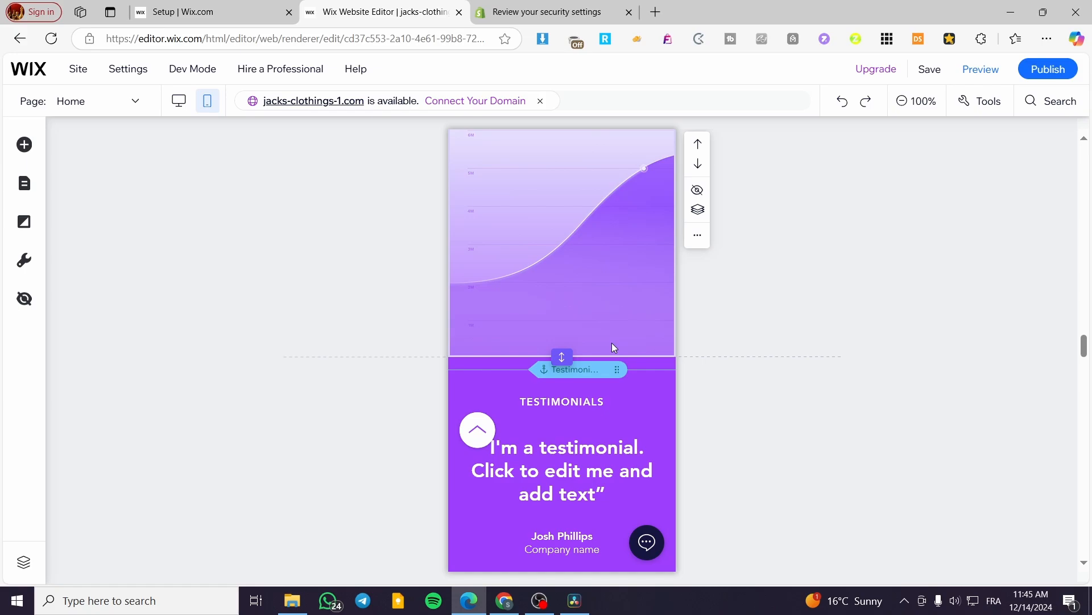
- Examine how the gallery images and their titles are arranged in the mobile layout, and return to desktop view
{"action": "scroll", "coordinate": [614, 346], "scroll_direction": "down", "scroll_amount": 8}
{"action": "scroll", "coordinate": [606, 278], "scroll_direction": "down", "scroll_amount": 5}
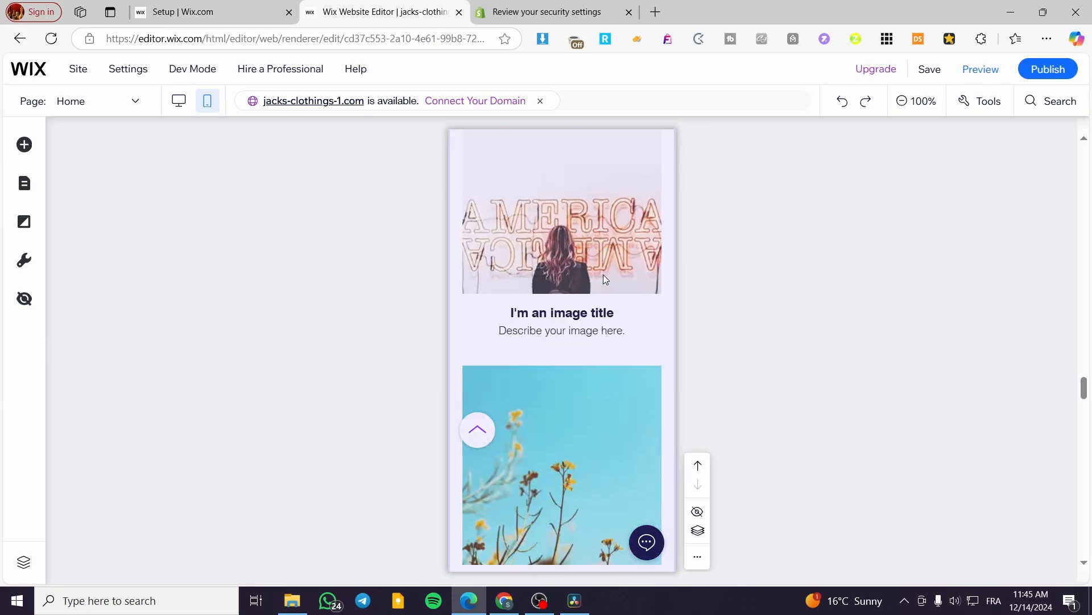
{"action": "scroll", "coordinate": [607, 265], "scroll_direction": "up", "scroll_amount": 3}
{"action": "scroll", "coordinate": [598, 307], "scroll_direction": "down", "scroll_amount": 3}
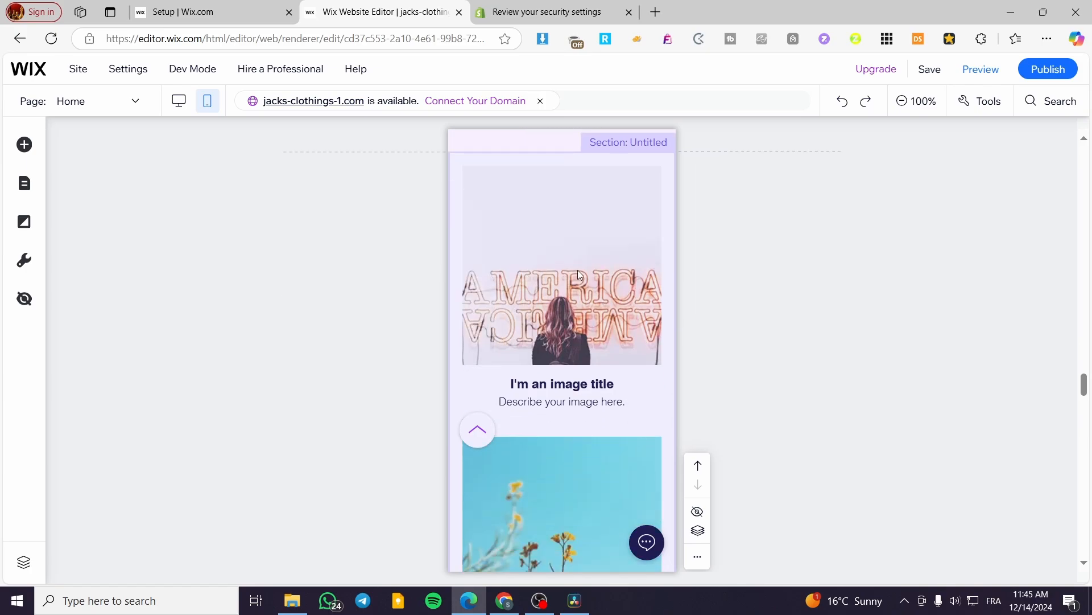
{"action": "scroll", "coordinate": [592, 281], "scroll_direction": "down", "scroll_amount": 1}
{"action": "scroll", "coordinate": [600, 279], "scroll_direction": "down", "scroll_amount": 4}
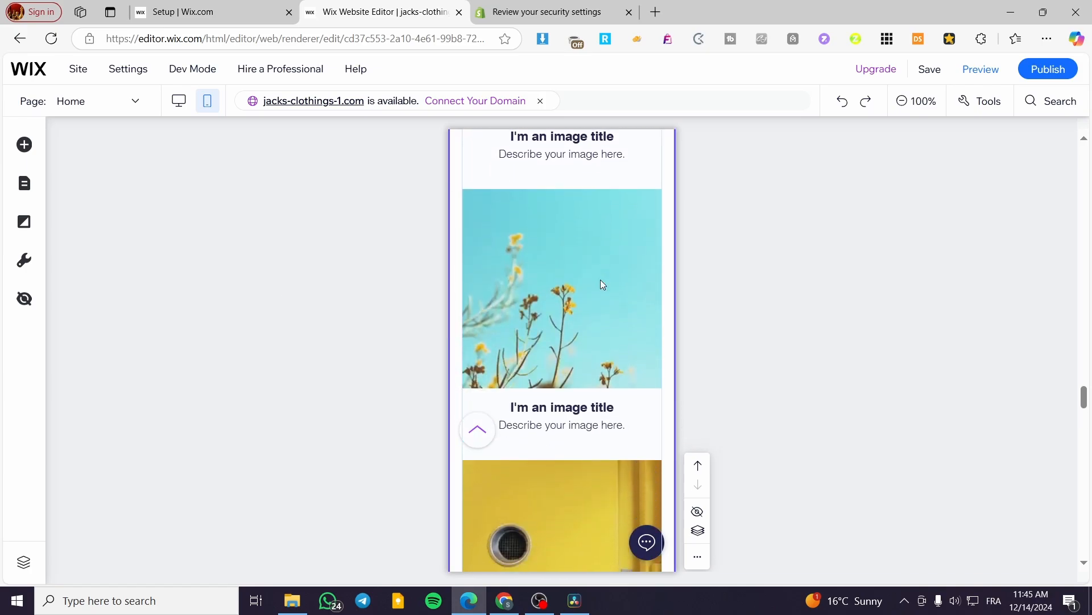
{"action": "scroll", "coordinate": [571, 289], "scroll_direction": "up", "scroll_amount": 4}
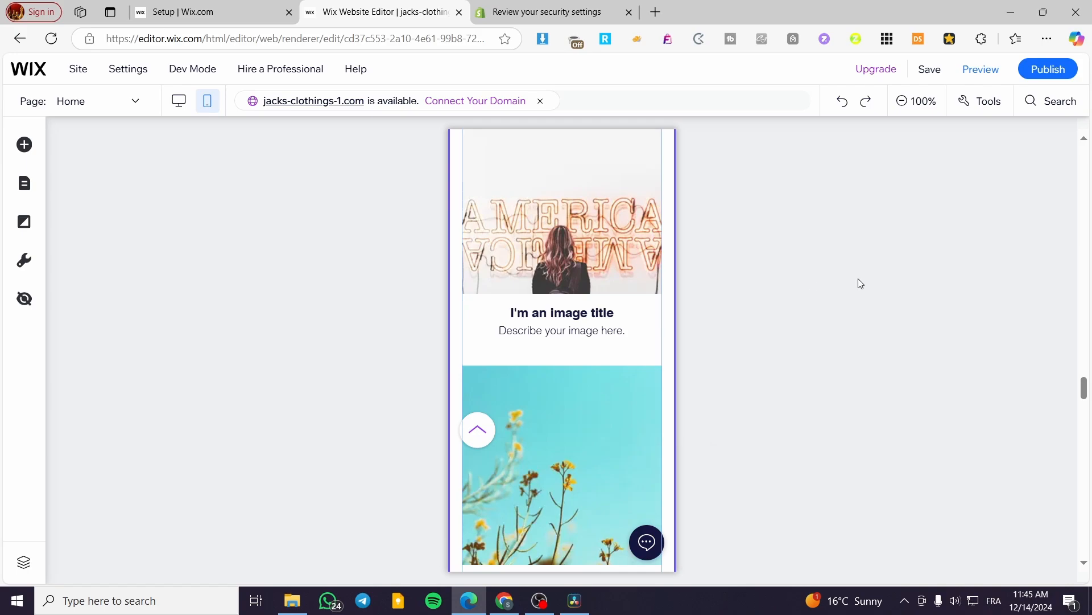
{"action": "scroll", "coordinate": [481, 291], "scroll_direction": "down", "scroll_amount": 6}
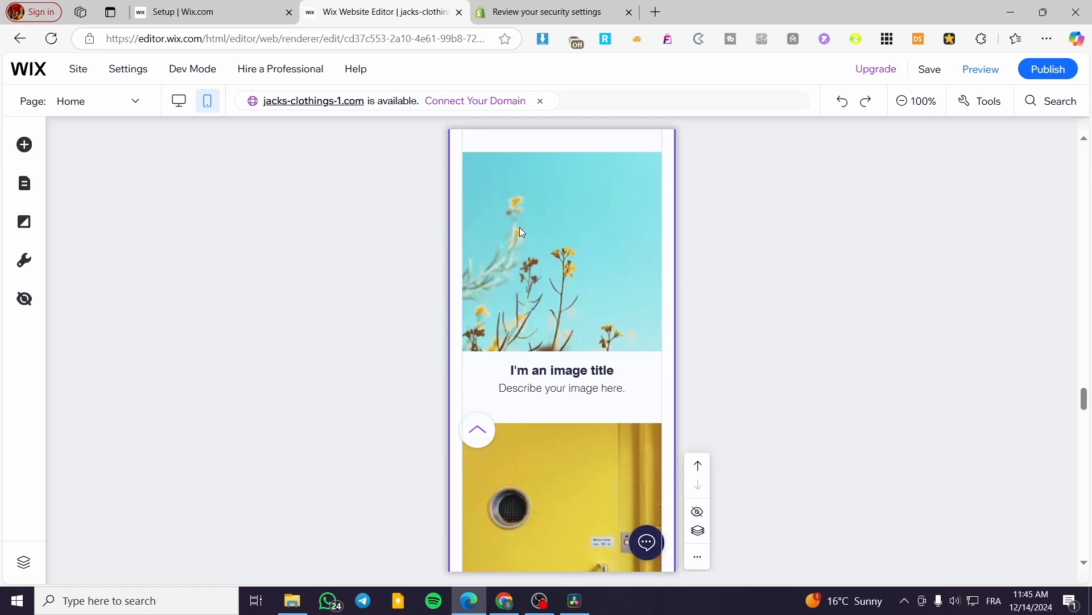
{"action": "scroll", "coordinate": [592, 378], "scroll_direction": "down", "scroll_amount": 3}
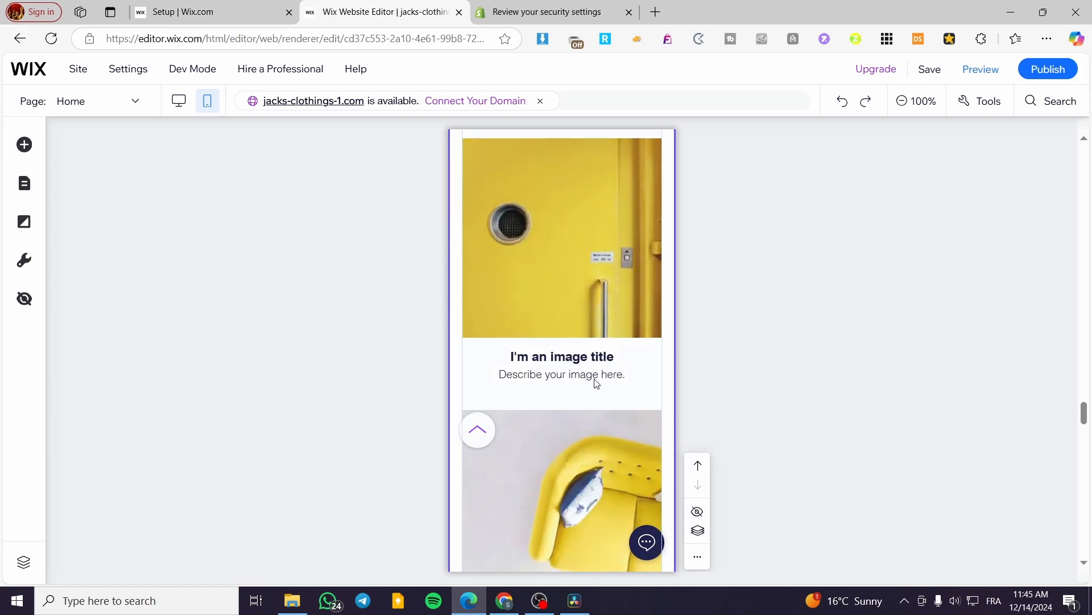
{"action": "scroll", "coordinate": [491, 308], "scroll_direction": "down", "scroll_amount": 5}
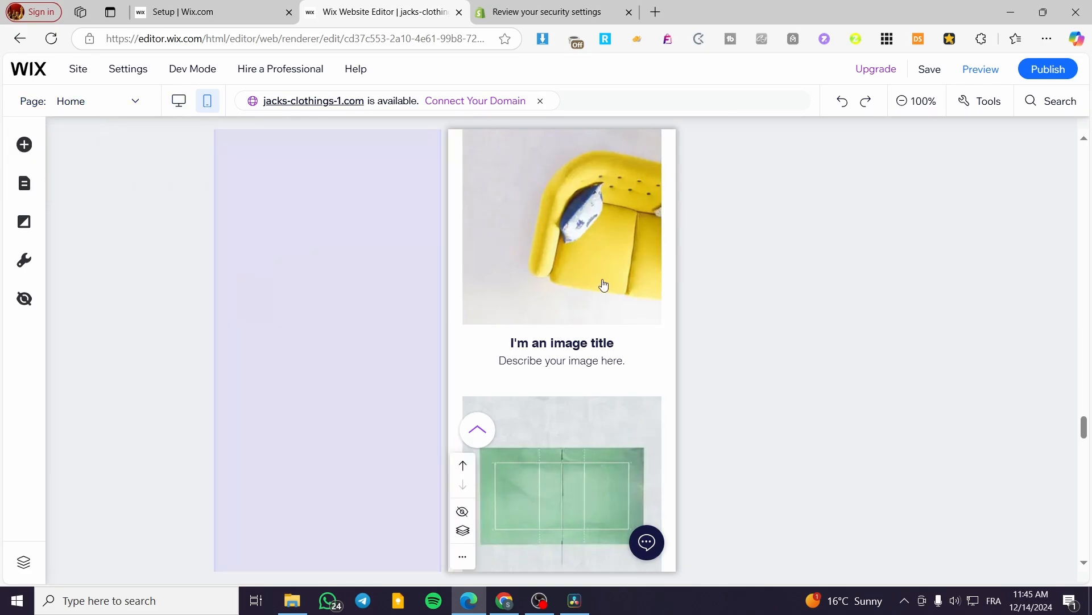
{"action": "left_click", "coordinate": [179, 101]}
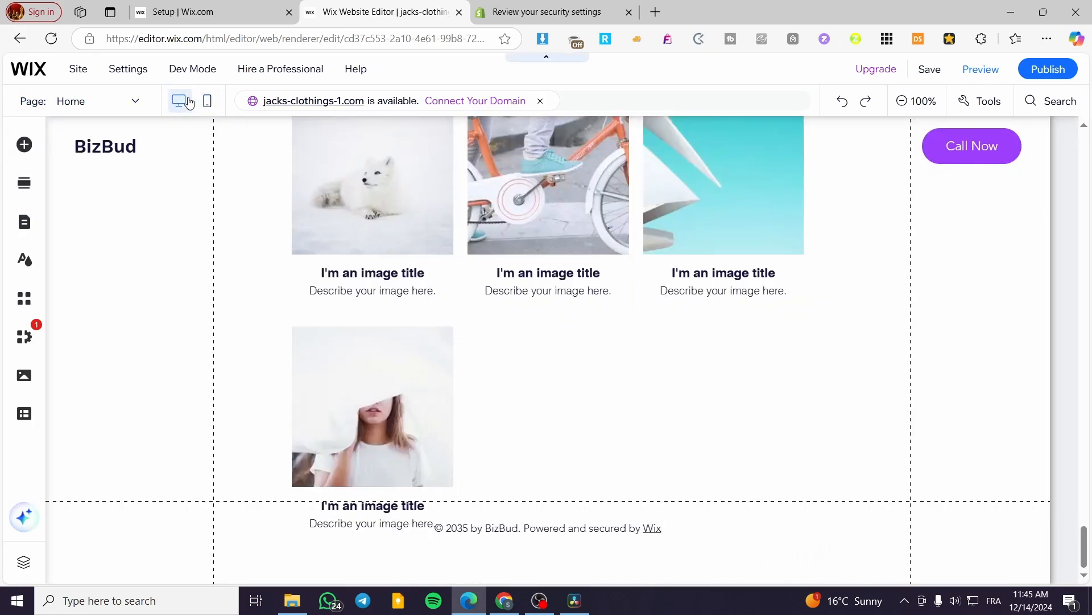
- Review the gallery's rows on desktop, then switch to mobile view and compare how the same images are stacked
{"action": "scroll", "coordinate": [472, 250], "scroll_direction": "up", "scroll_amount": 7}
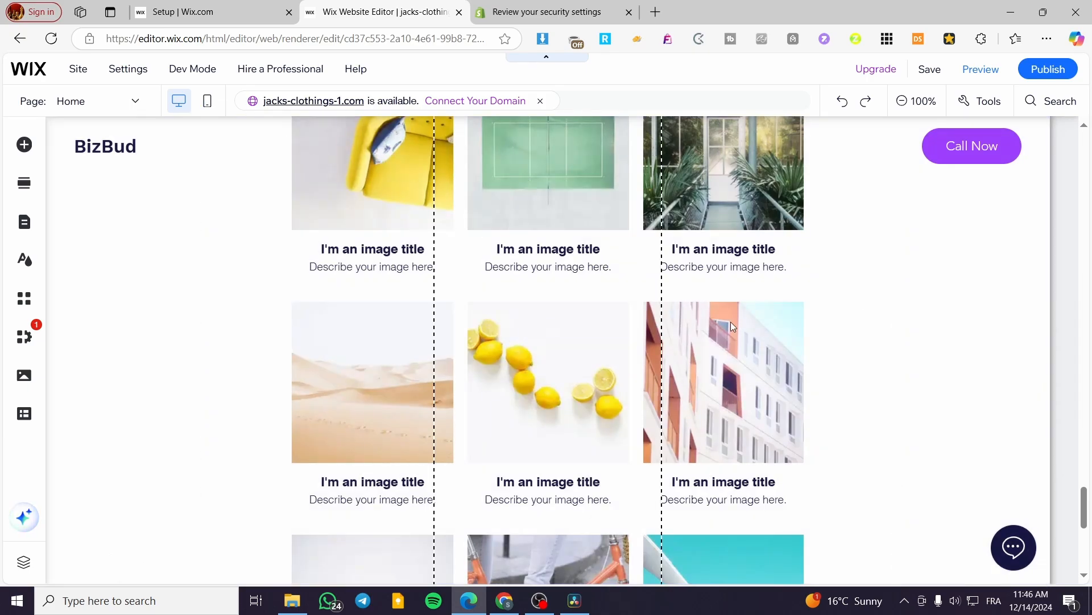
{"action": "scroll", "coordinate": [658, 447], "scroll_direction": "down", "scroll_amount": 5}
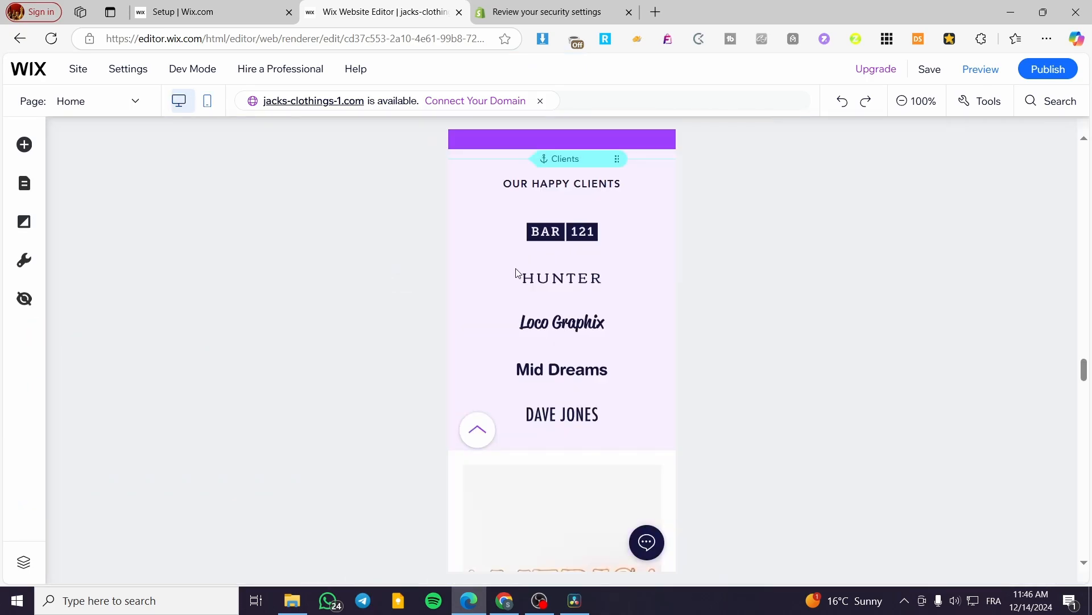
{"action": "scroll", "coordinate": [606, 265], "scroll_direction": "up", "scroll_amount": 1}
{"action": "scroll", "coordinate": [586, 261], "scroll_direction": "down", "scroll_amount": 7}
{"action": "scroll", "coordinate": [586, 260], "scroll_direction": "down", "scroll_amount": 15}
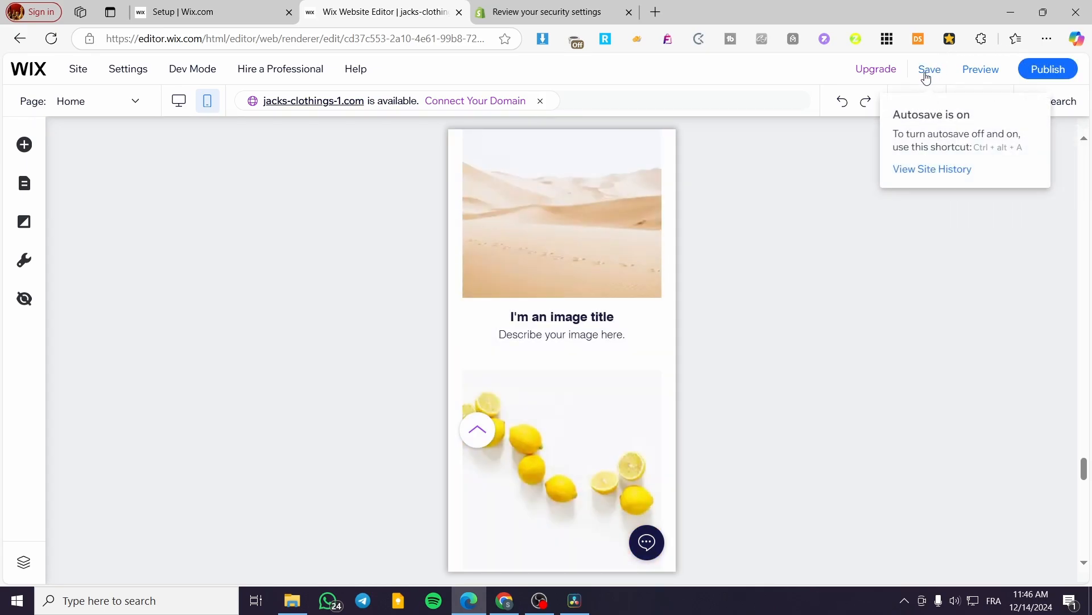
- Save the site and dismiss the save confirmation without changing the domain
{"action": "left_click", "coordinate": [926, 74]}
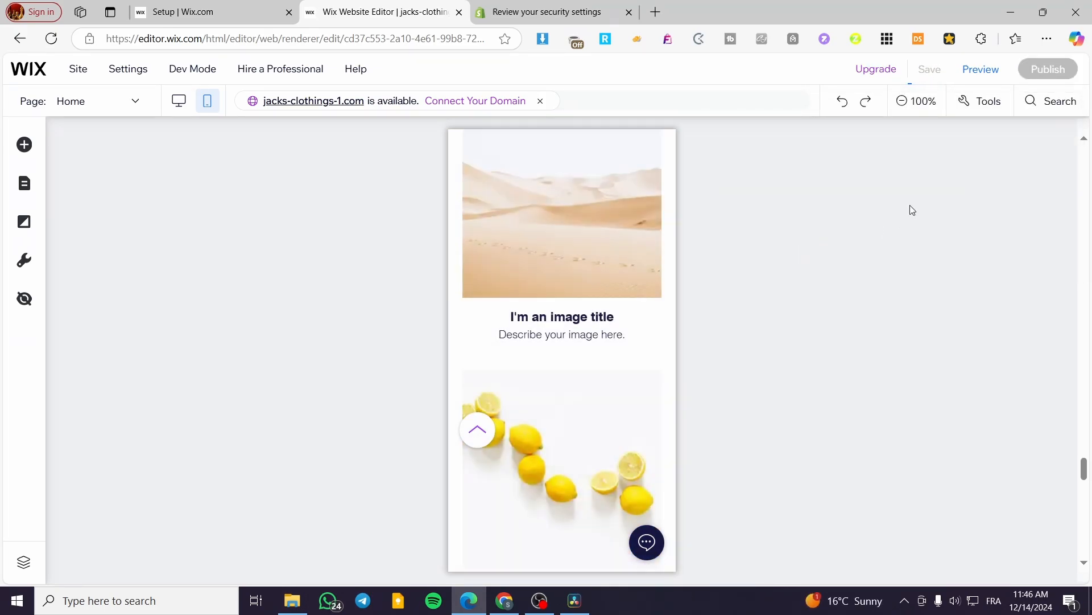
{"action": "scroll", "coordinate": [574, 283], "scroll_direction": "down", "scroll_amount": 3}
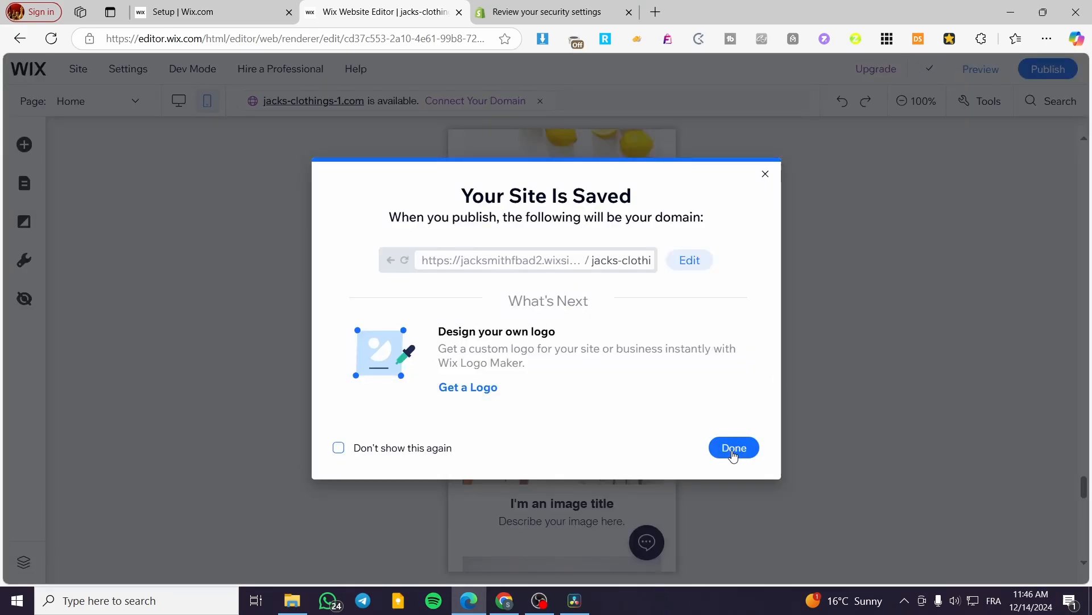
{"action": "left_click", "coordinate": [733, 446]}
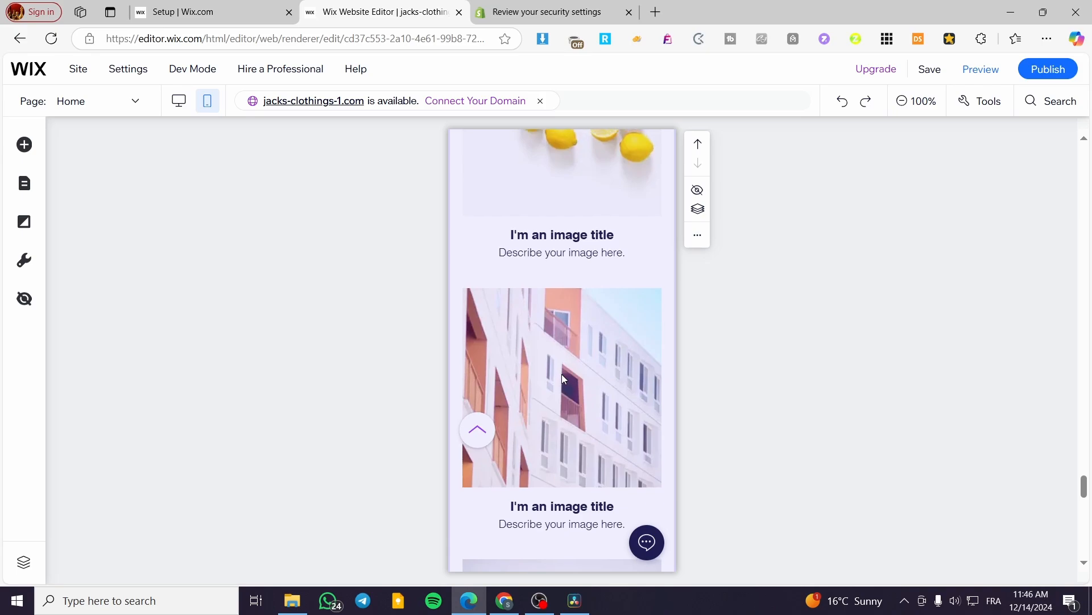
{"action": "scroll", "coordinate": [564, 378], "scroll_direction": "up", "scroll_amount": 3}
{"action": "scroll", "coordinate": [563, 379], "scroll_direction": "up", "scroll_amount": 3}
{"action": "scroll", "coordinate": [562, 374], "scroll_direction": "up", "scroll_amount": 4}
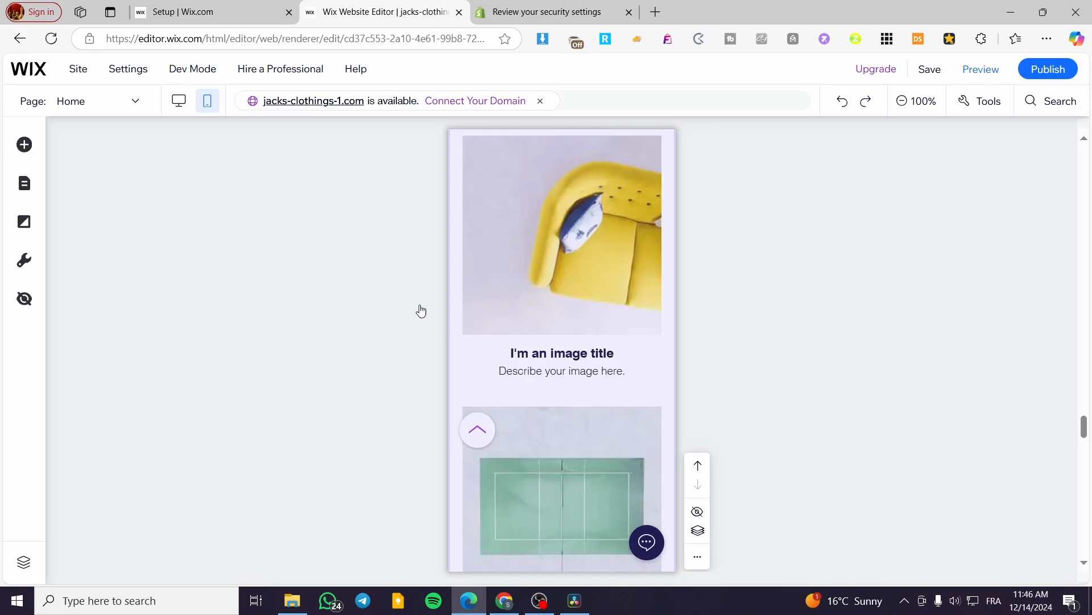
{"action": "scroll", "coordinate": [655, 289], "scroll_direction": "up", "scroll_amount": 1}
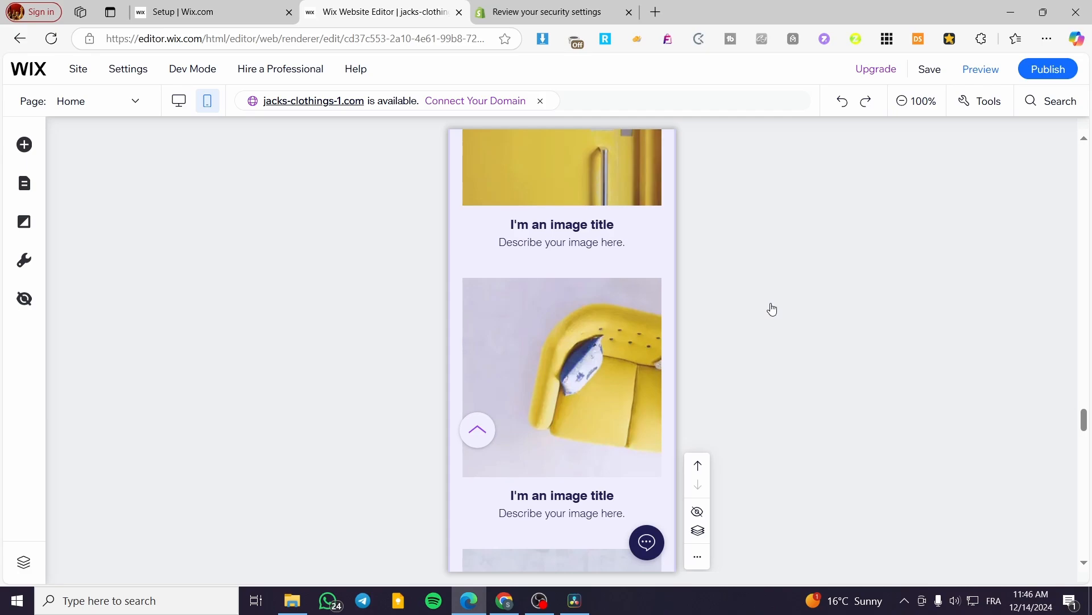